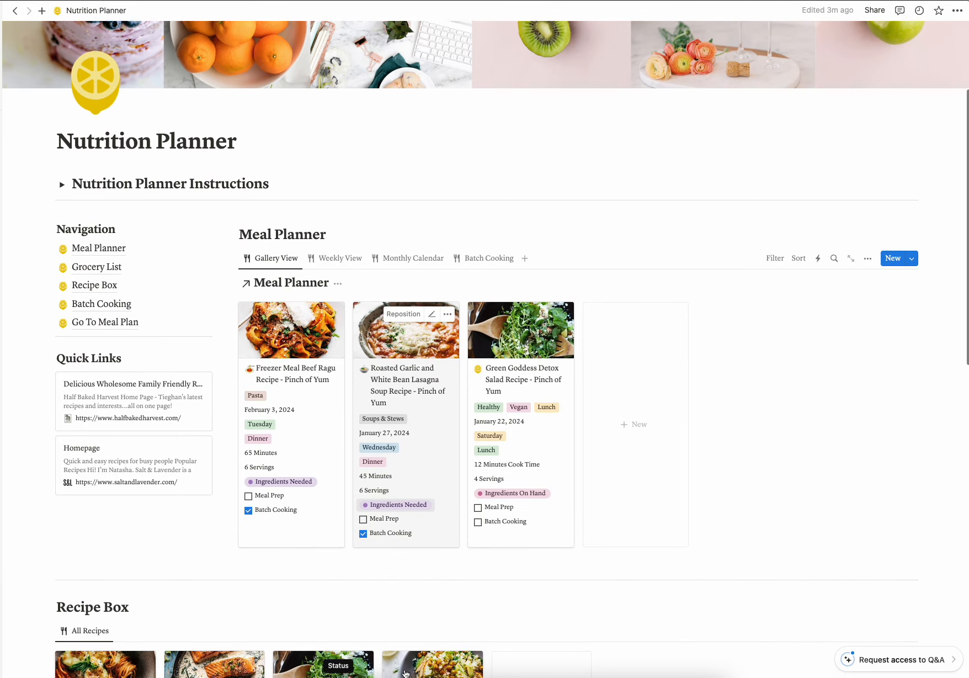
Step: Look over the Nutrition Planner dashboard, from the Meal Planner and Recipe Box to the Perpetual Grocery List, Pantry Inventory and Task List
{"action": "scroll", "coordinate": [446, 486], "scroll_direction": "up", "scroll_amount": 3}
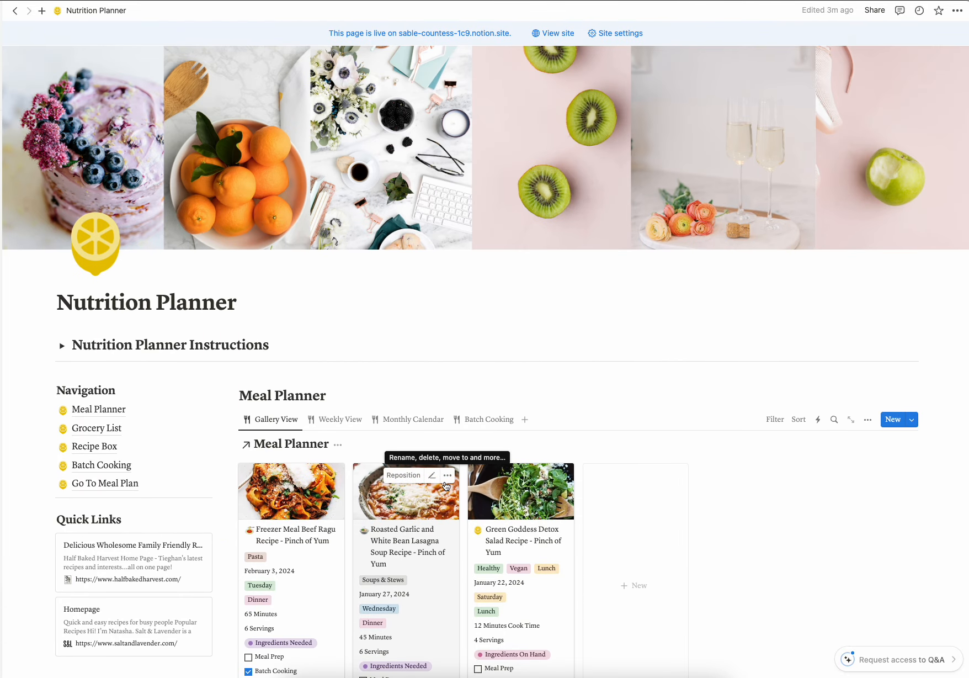
{"action": "scroll", "coordinate": [446, 486], "scroll_direction": "down", "scroll_amount": 15}
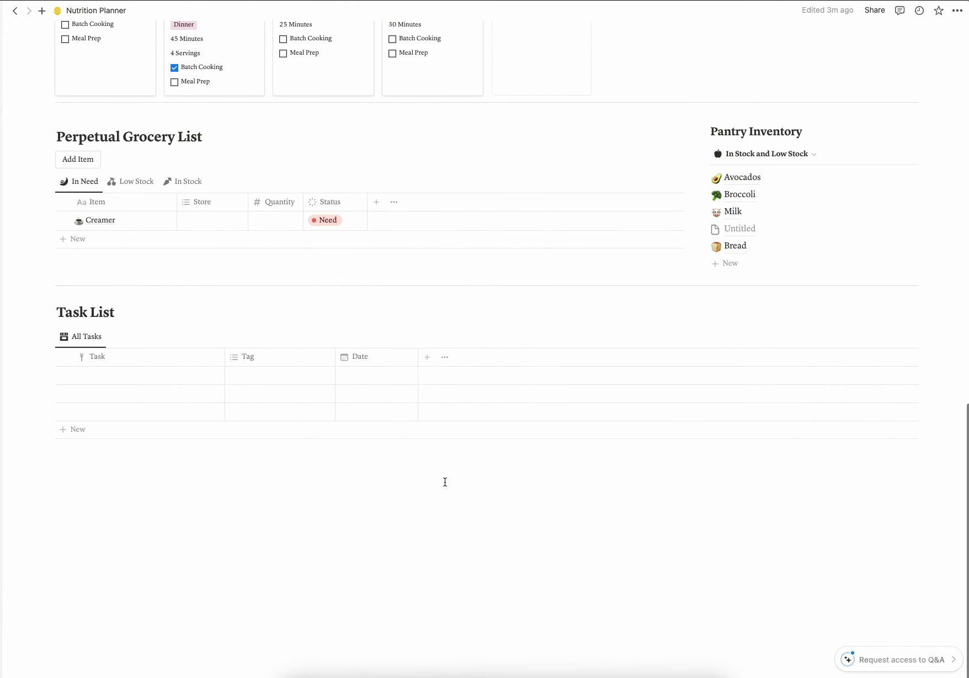
{"action": "scroll", "coordinate": [445, 481], "scroll_direction": "up", "scroll_amount": 7}
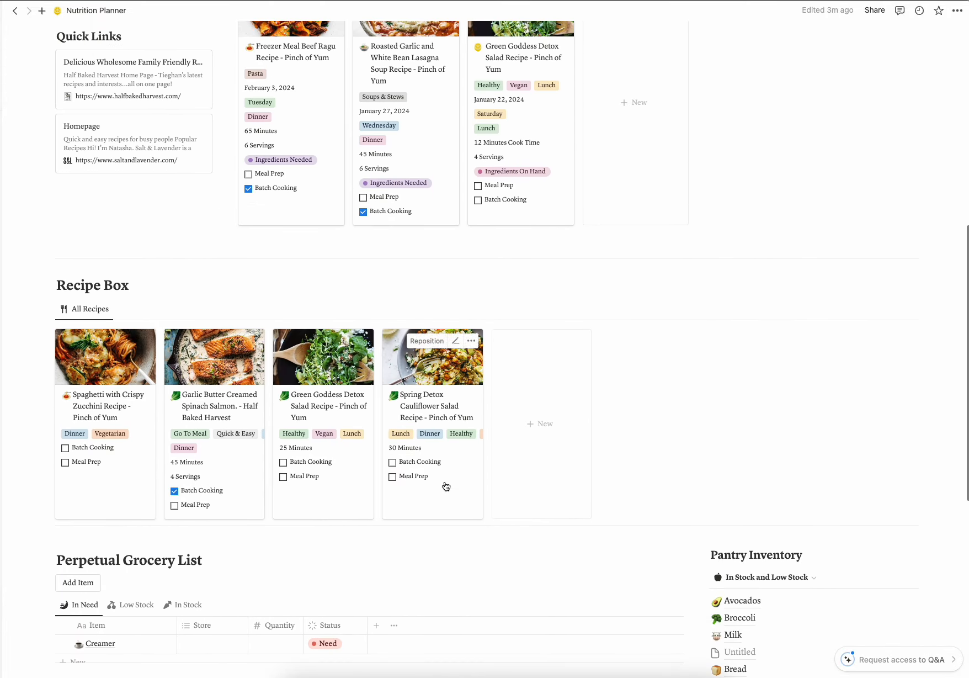
{"action": "scroll", "coordinate": [444, 482], "scroll_direction": "down", "scroll_amount": 7}
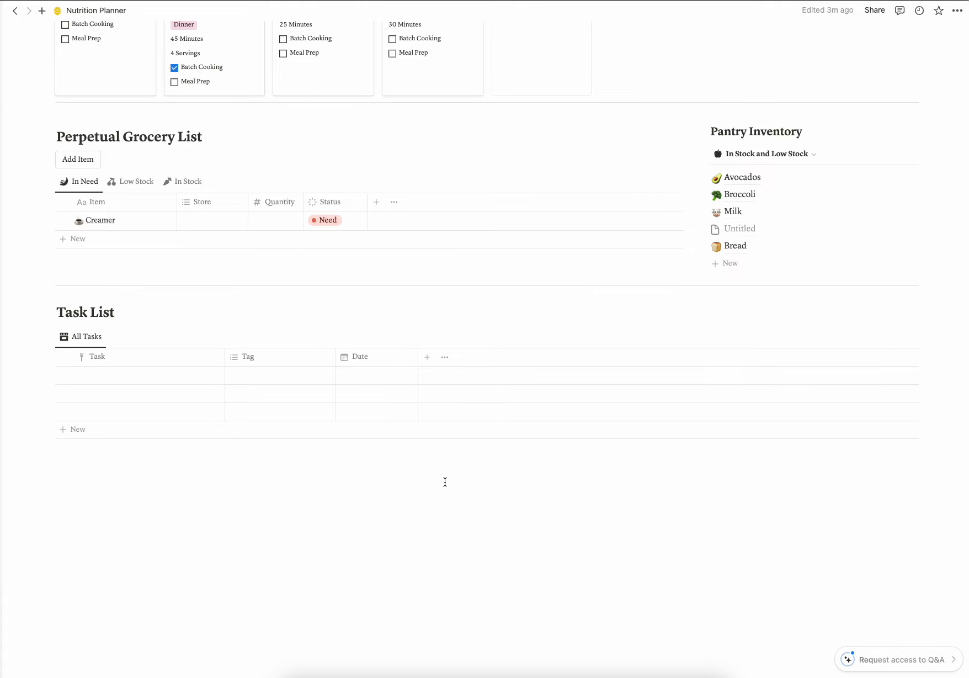
{"action": "scroll", "coordinate": [445, 482], "scroll_direction": "up", "scroll_amount": 15}
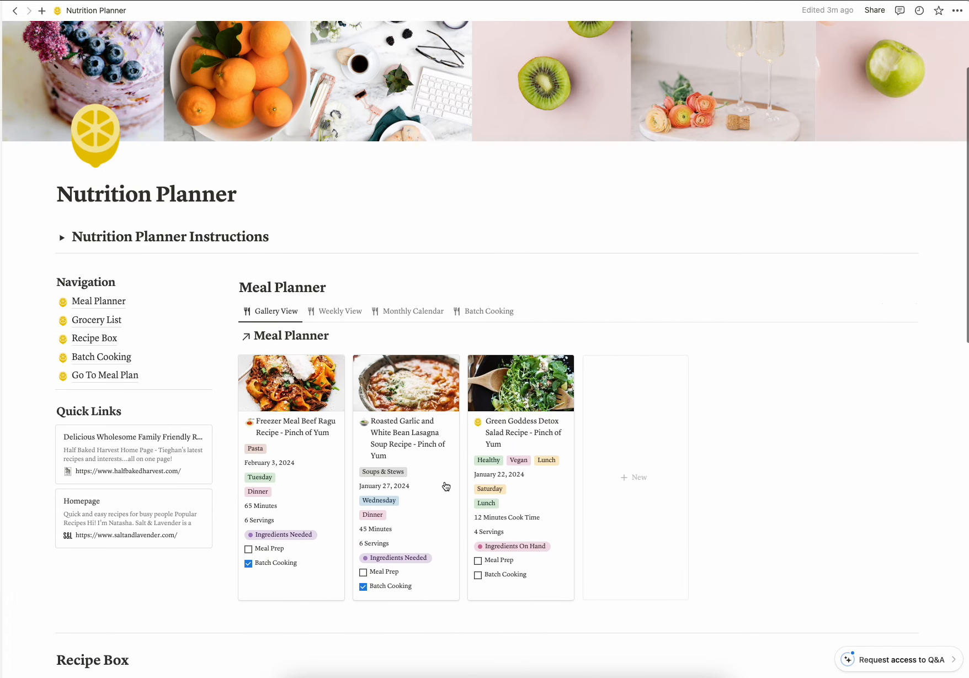
{"action": "scroll", "coordinate": [446, 486], "scroll_direction": "up", "scroll_amount": 3}
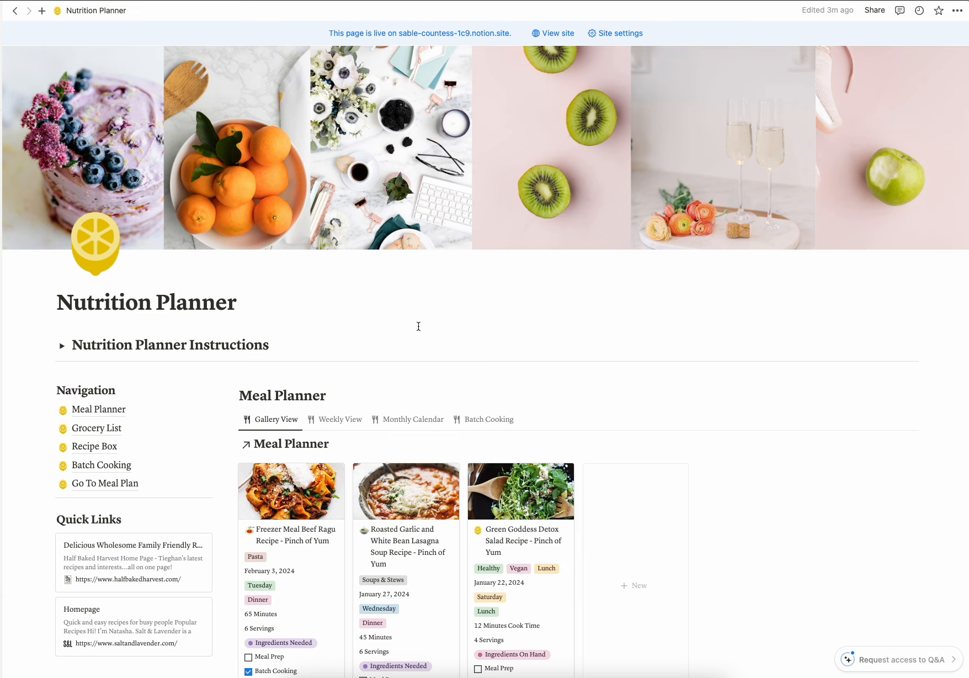
{"action": "scroll", "coordinate": [368, 318], "scroll_direction": "down", "scroll_amount": 2}
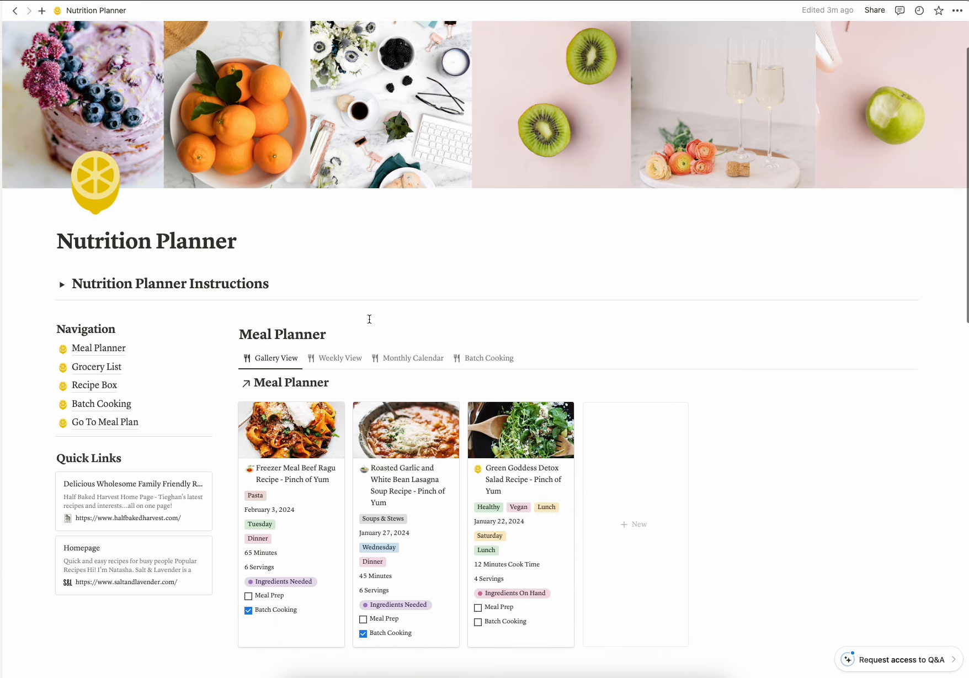
Step: Expand the Nutrition Planner Instructions to view the section descriptions, and collapse them again
{"action": "left_click", "coordinate": [63, 258]}
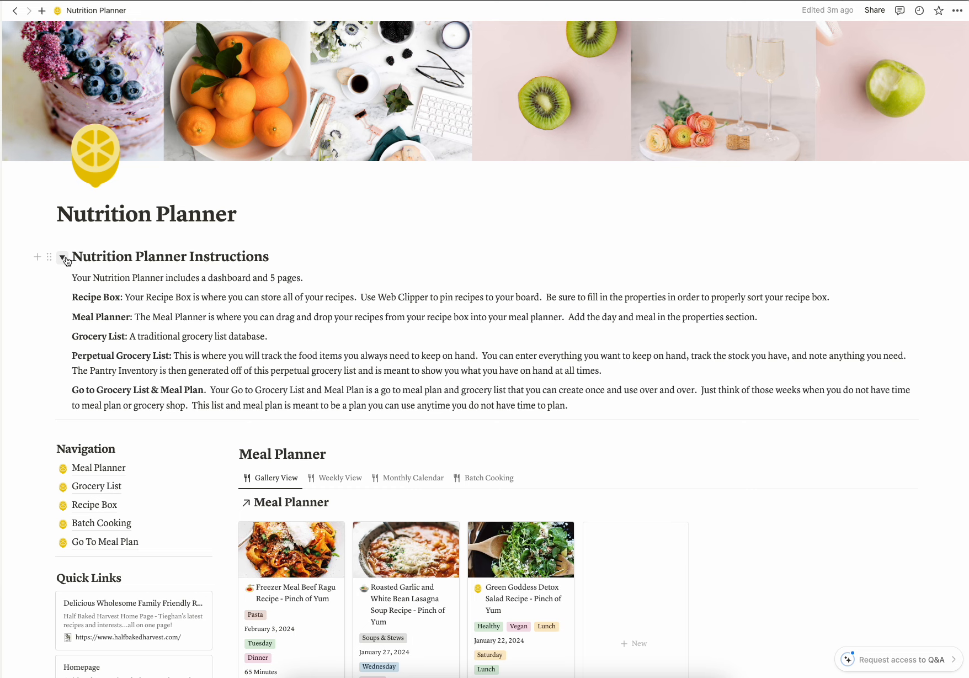
{"action": "left_click", "coordinate": [64, 258]}
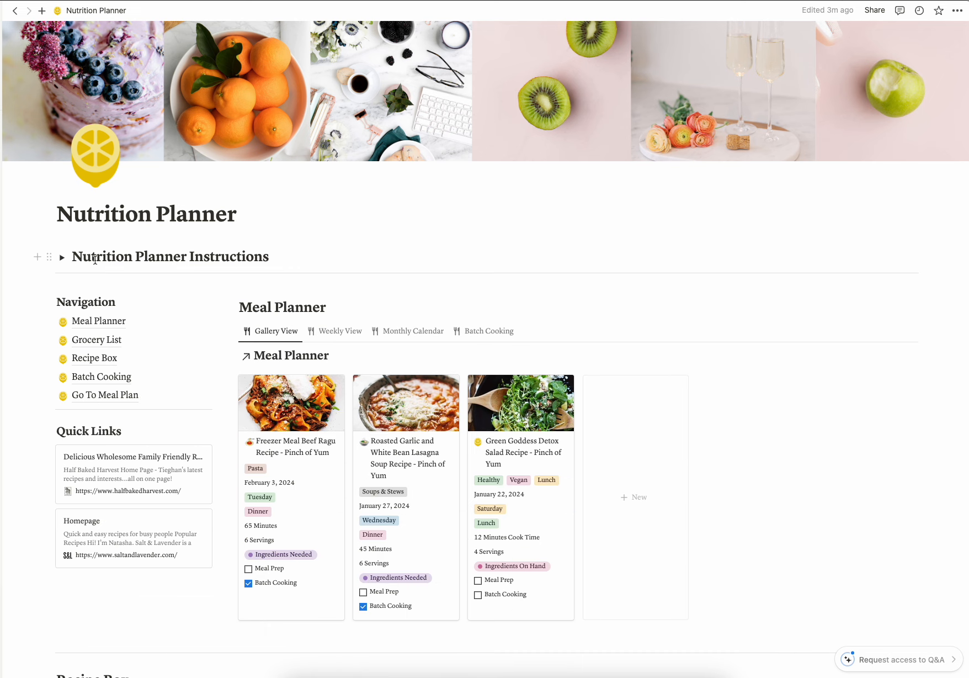
{"action": "scroll", "coordinate": [362, 293], "scroll_direction": "down", "scroll_amount": 1}
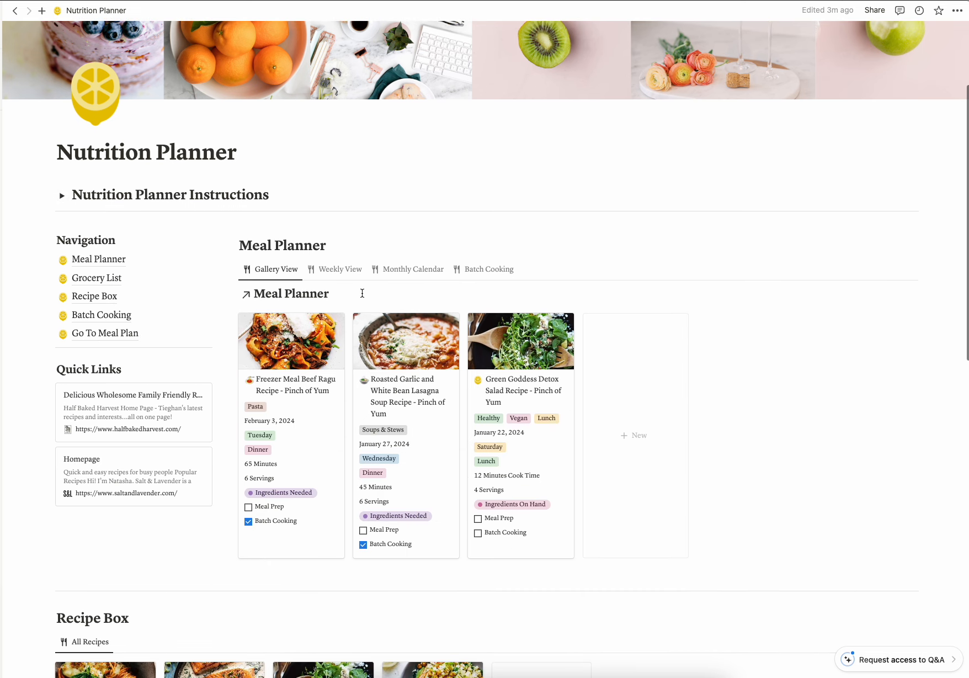
{"action": "scroll", "coordinate": [291, 284], "scroll_direction": "up", "scroll_amount": 1}
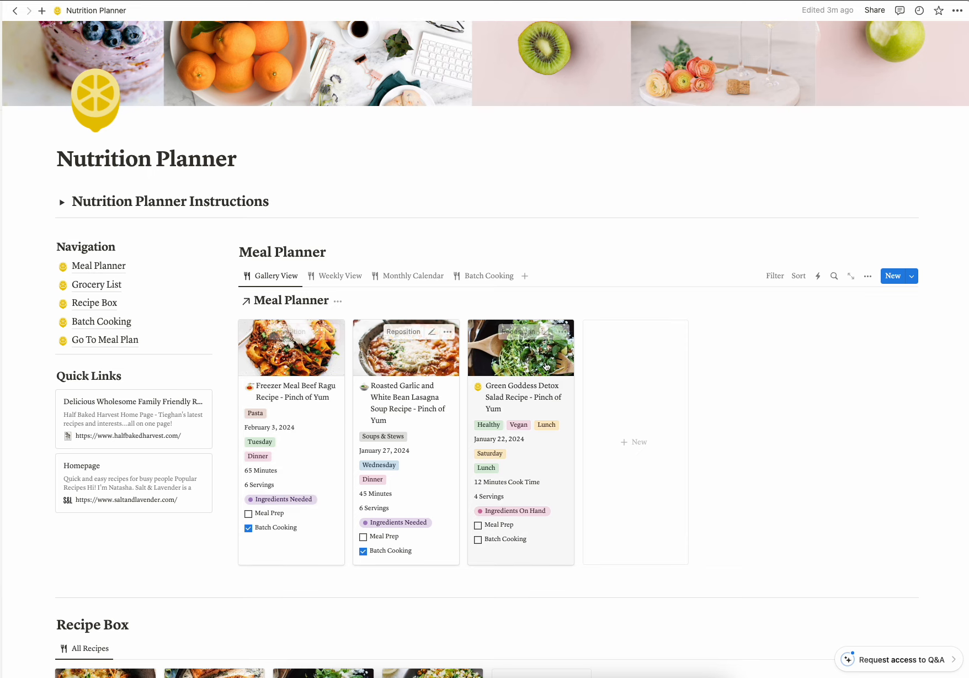
Step: Open the Freezer Meal Beef Ragu recipe from the Meal Planner gallery and review its properties, ingredients and instructions
{"action": "left_click", "coordinate": [281, 355]}
{"action": "scroll", "coordinate": [452, 307], "scroll_direction": "down", "scroll_amount": 3}
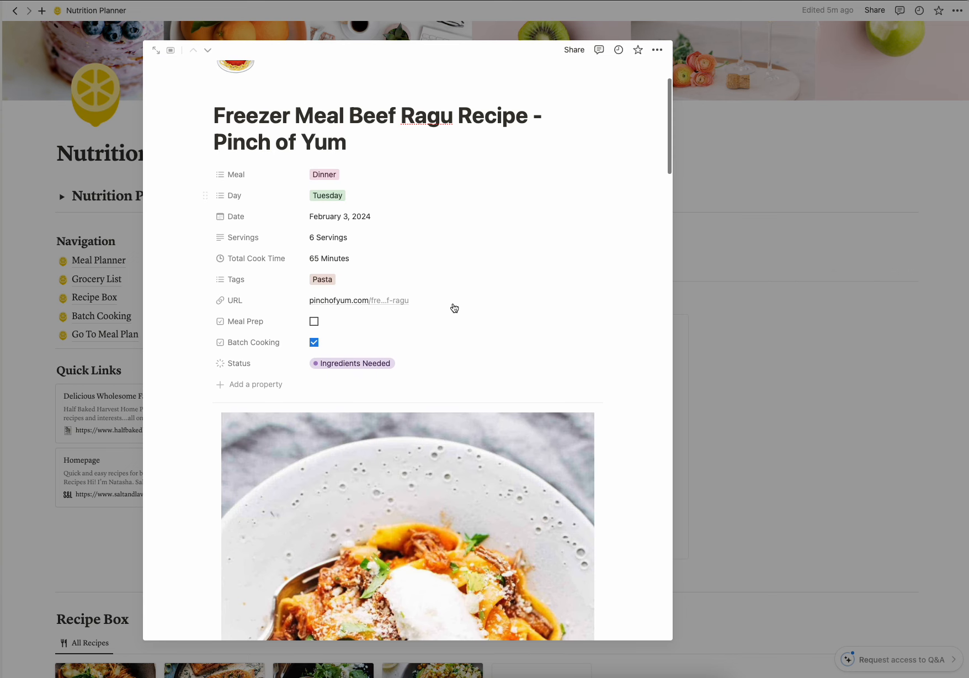
{"action": "scroll", "coordinate": [454, 308], "scroll_direction": "down", "scroll_amount": 2}
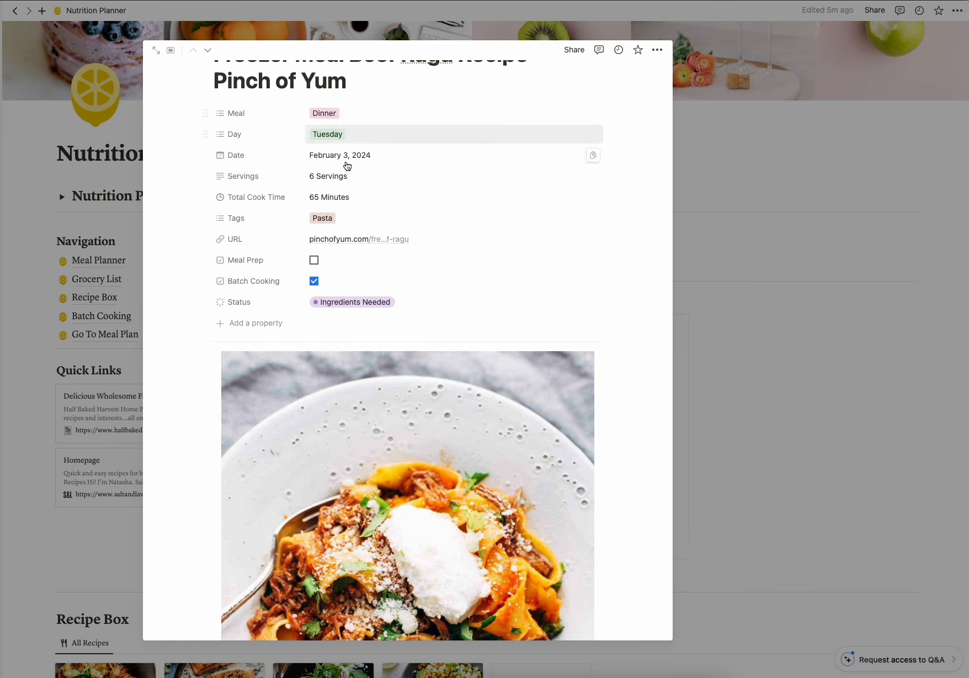
{"action": "scroll", "coordinate": [504, 303], "scroll_direction": "down", "scroll_amount": 2}
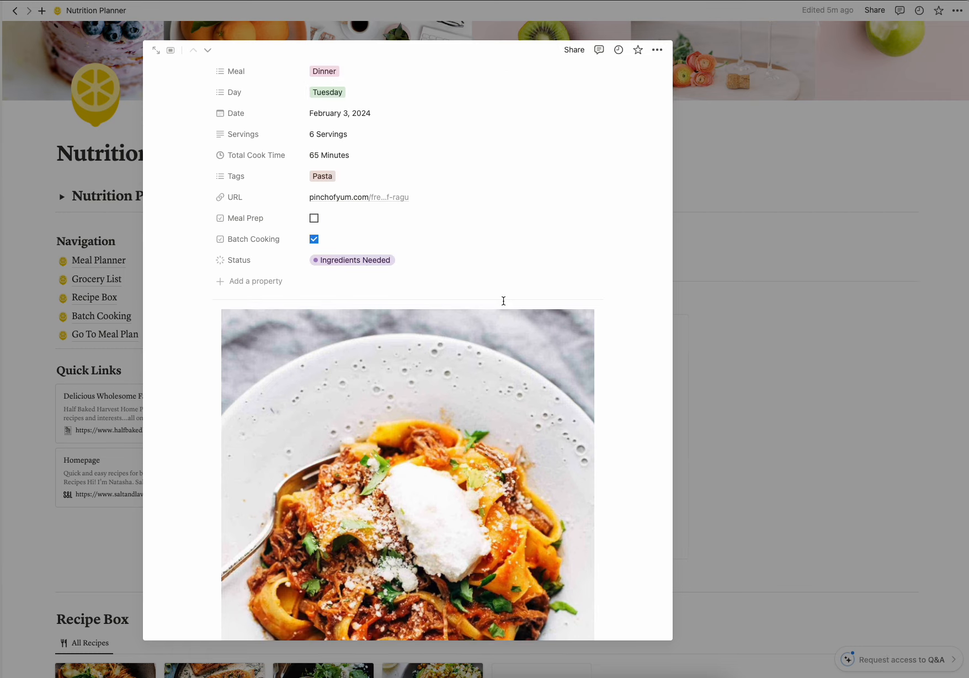
{"action": "scroll", "coordinate": [503, 301], "scroll_direction": "down", "scroll_amount": 10}
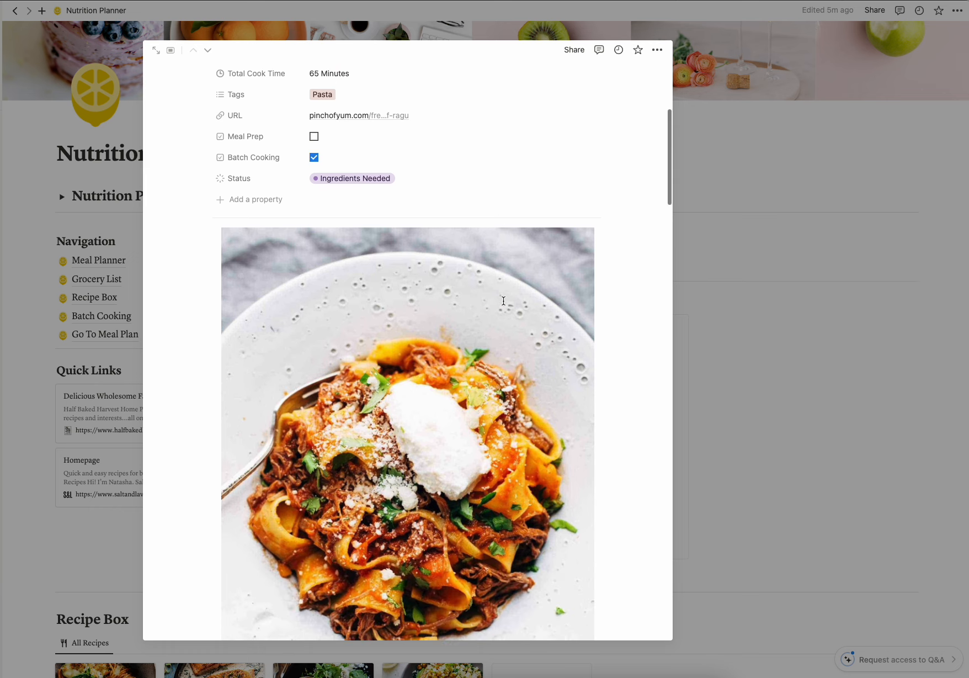
{"action": "scroll", "coordinate": [504, 303], "scroll_direction": "down", "scroll_amount": 6}
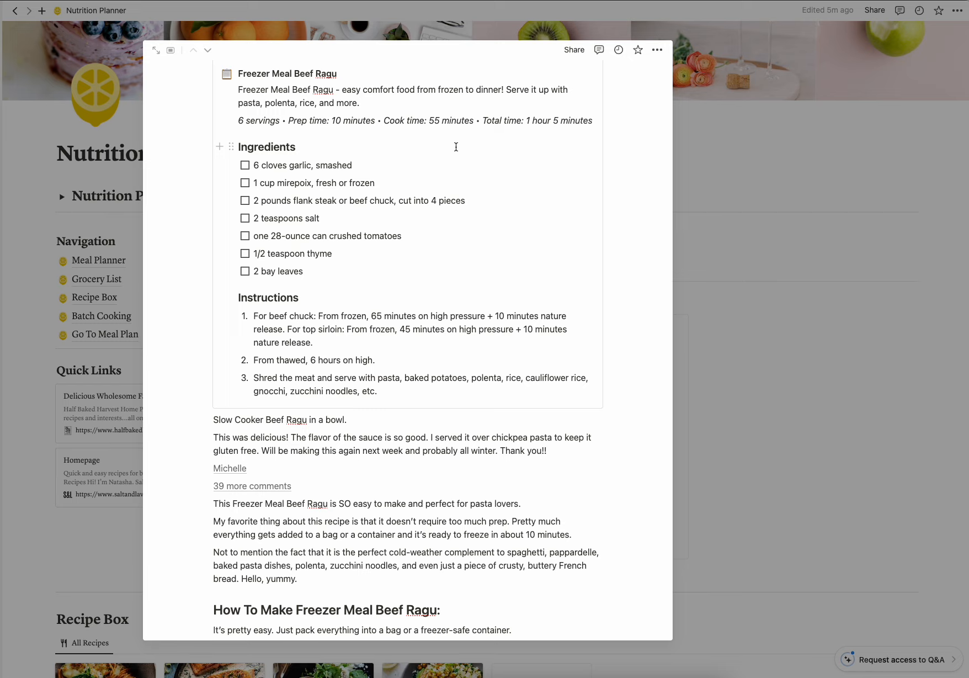
Step: Look through the rest of the Beef Ragu recipe page, including its cooking notes and photos, and return to the ingredients
{"action": "scroll", "coordinate": [456, 147], "scroll_direction": "up", "scroll_amount": 7}
{"action": "scroll", "coordinate": [456, 149], "scroll_direction": "down", "scroll_amount": 20}
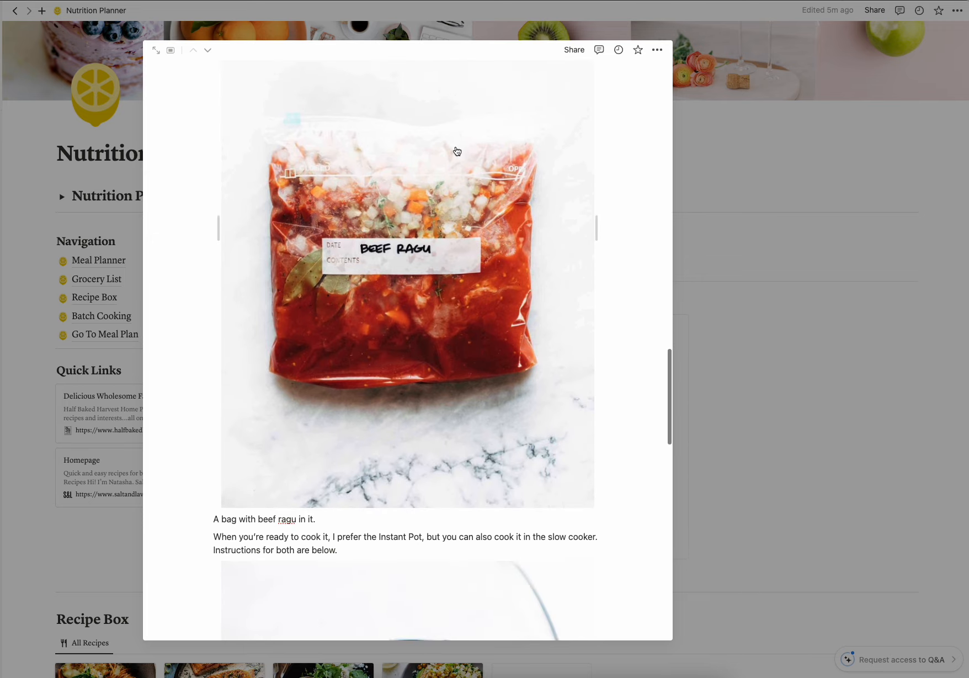
{"action": "scroll", "coordinate": [457, 151], "scroll_direction": "down", "scroll_amount": 20}
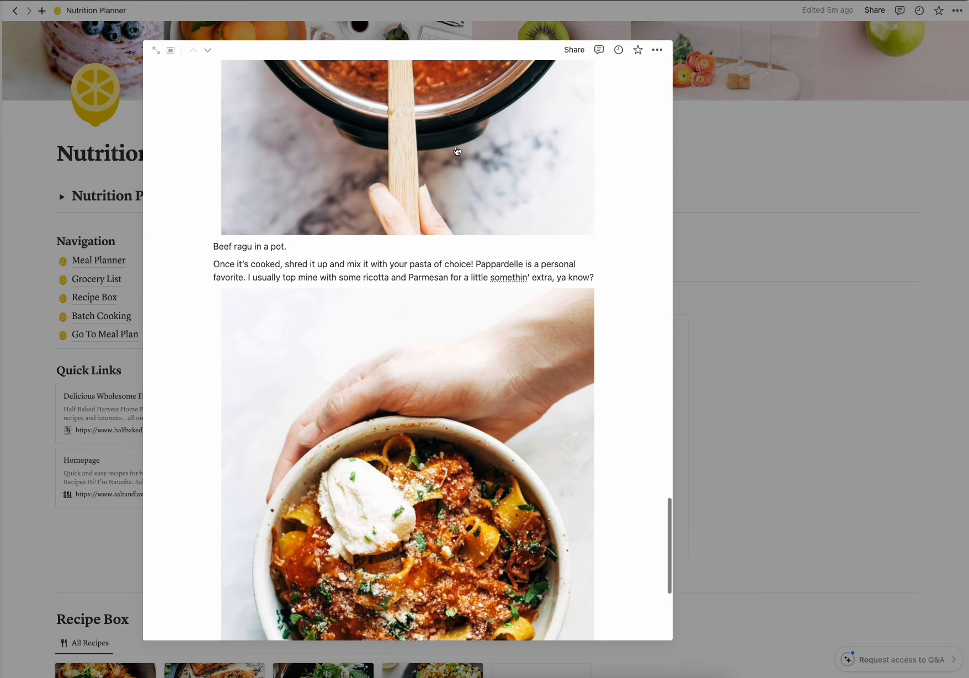
{"action": "scroll", "coordinate": [457, 150], "scroll_direction": "down", "scroll_amount": 6}
{"action": "scroll", "coordinate": [457, 151], "scroll_direction": "up", "scroll_amount": 12}
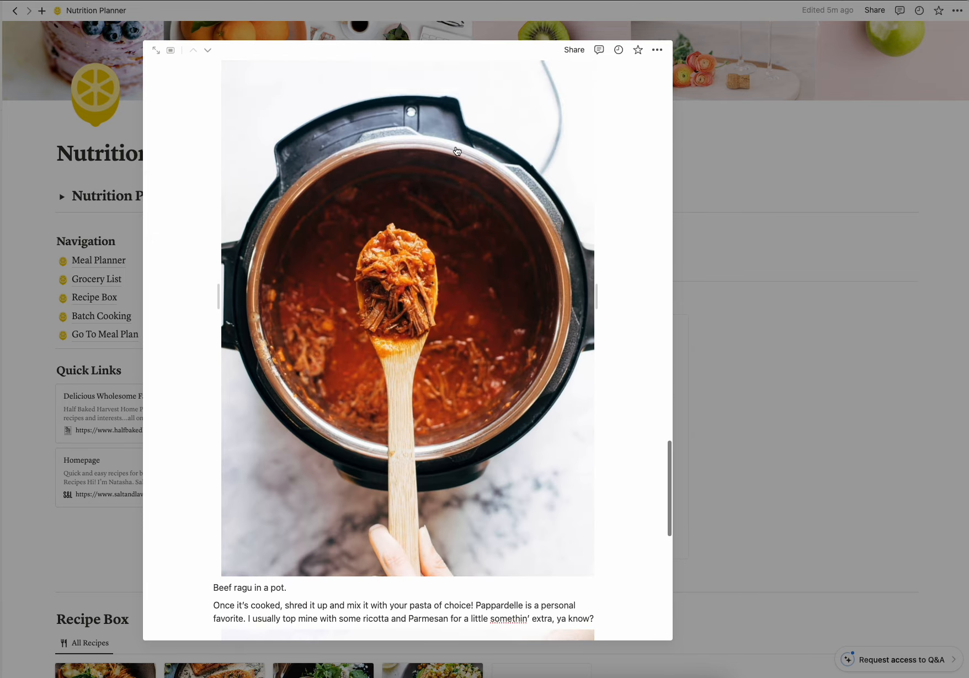
{"action": "scroll", "coordinate": [457, 151], "scroll_direction": "up", "scroll_amount": 20}
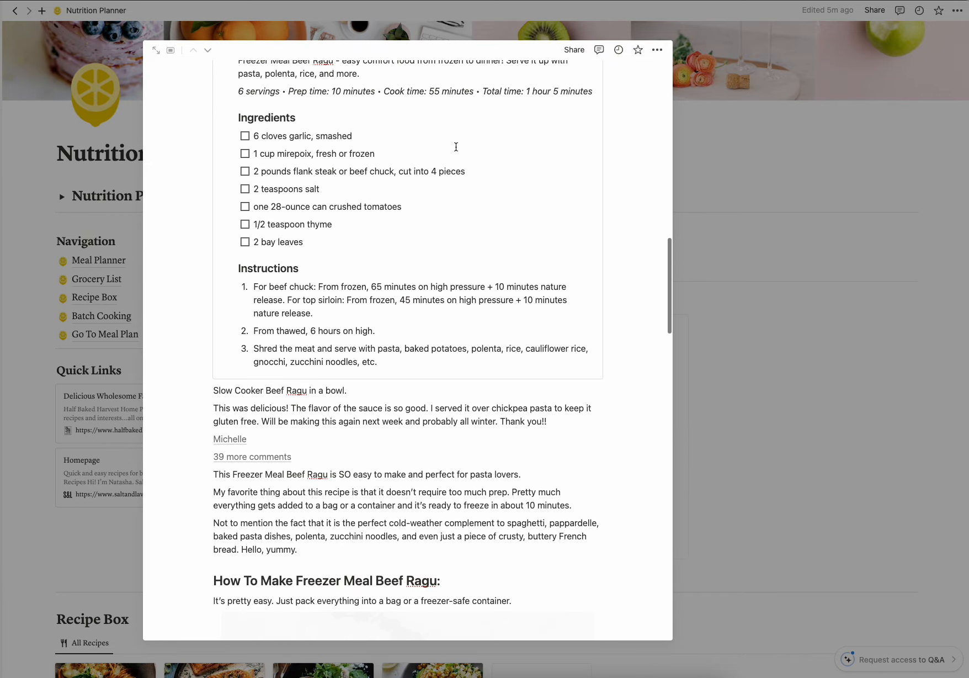
{"action": "scroll", "coordinate": [456, 147], "scroll_direction": "up", "scroll_amount": 10}
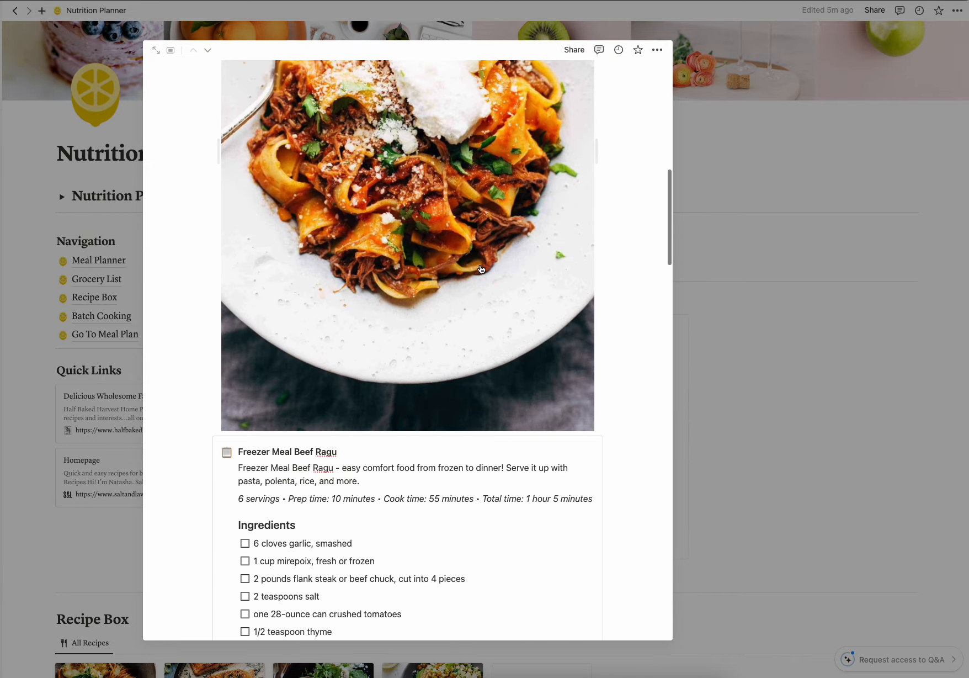
Step: Review the Beef Ragu ingredients, instructions and How To Make section down to the final photo, and close the recipe
{"action": "scroll", "coordinate": [358, 200], "scroll_direction": "down", "scroll_amount": 12}
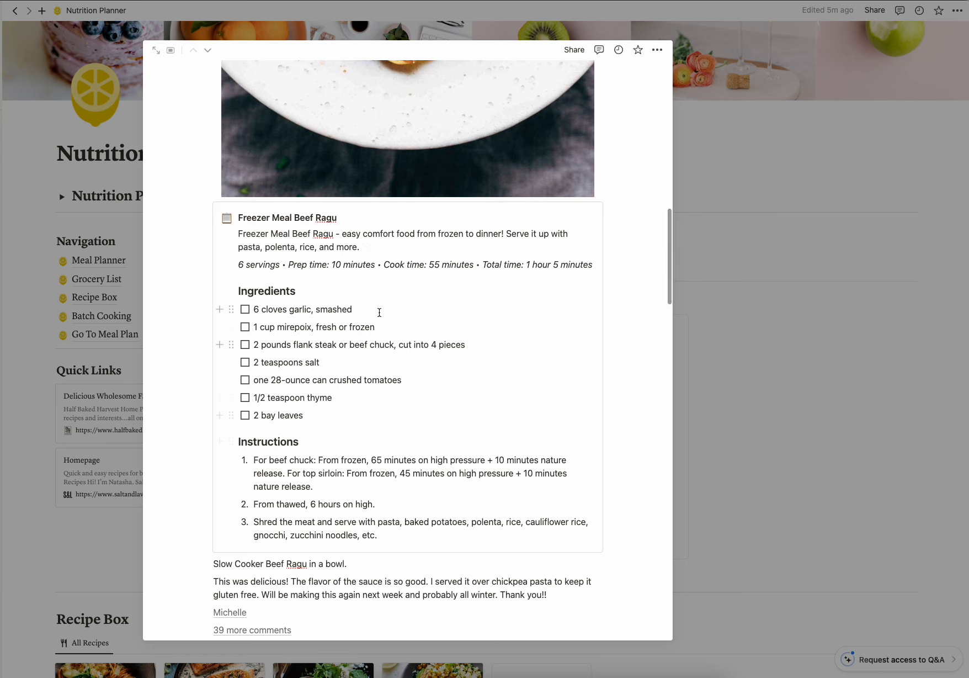
{"action": "scroll", "coordinate": [379, 313], "scroll_direction": "down", "scroll_amount": 7}
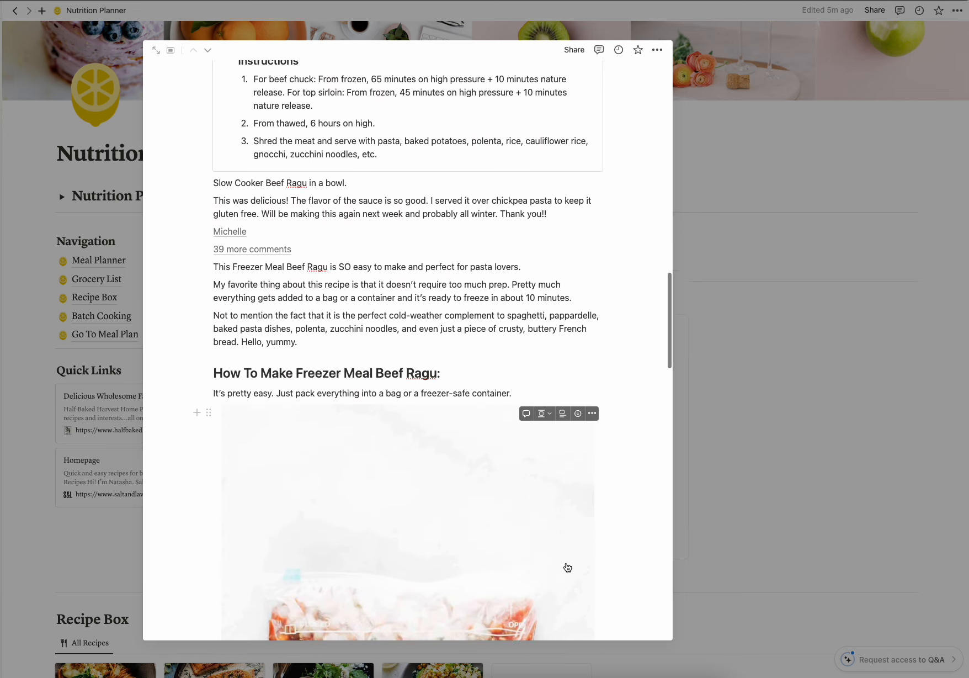
{"action": "scroll", "coordinate": [487, 473], "scroll_direction": "down", "scroll_amount": 20}
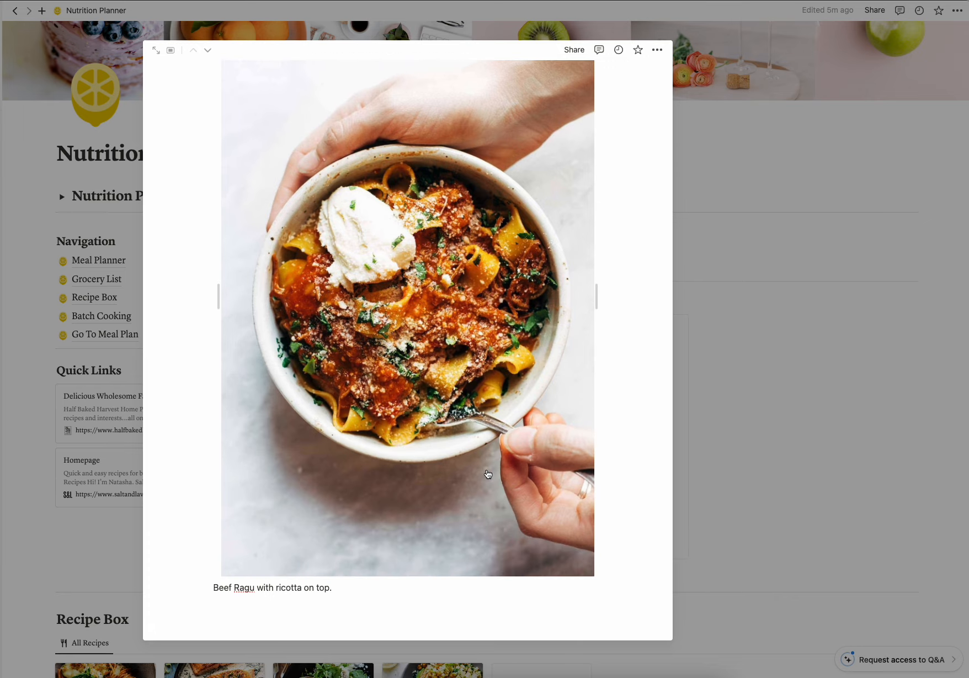
{"action": "scroll", "coordinate": [487, 472], "scroll_direction": "up", "scroll_amount": 17}
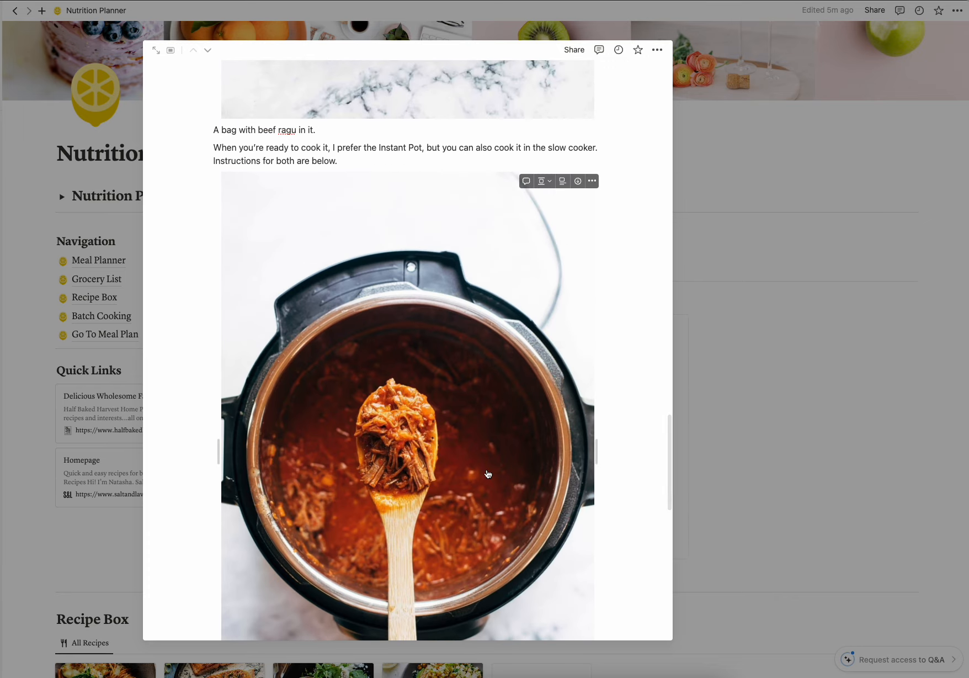
{"action": "scroll", "coordinate": [488, 473], "scroll_direction": "up", "scroll_amount": 15}
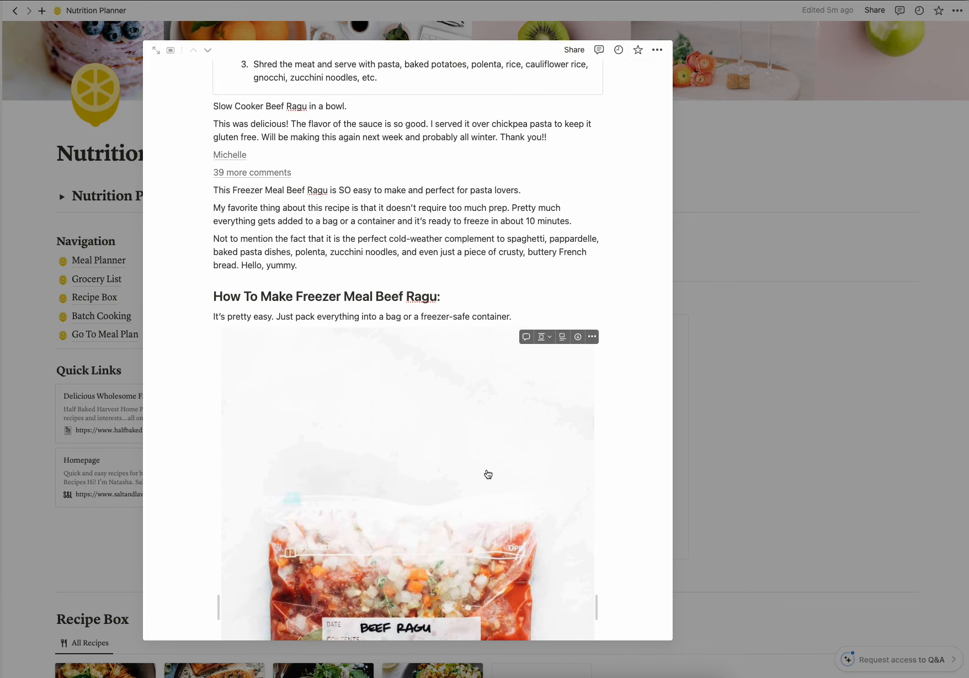
{"action": "scroll", "coordinate": [488, 474], "scroll_direction": "up", "scroll_amount": 15}
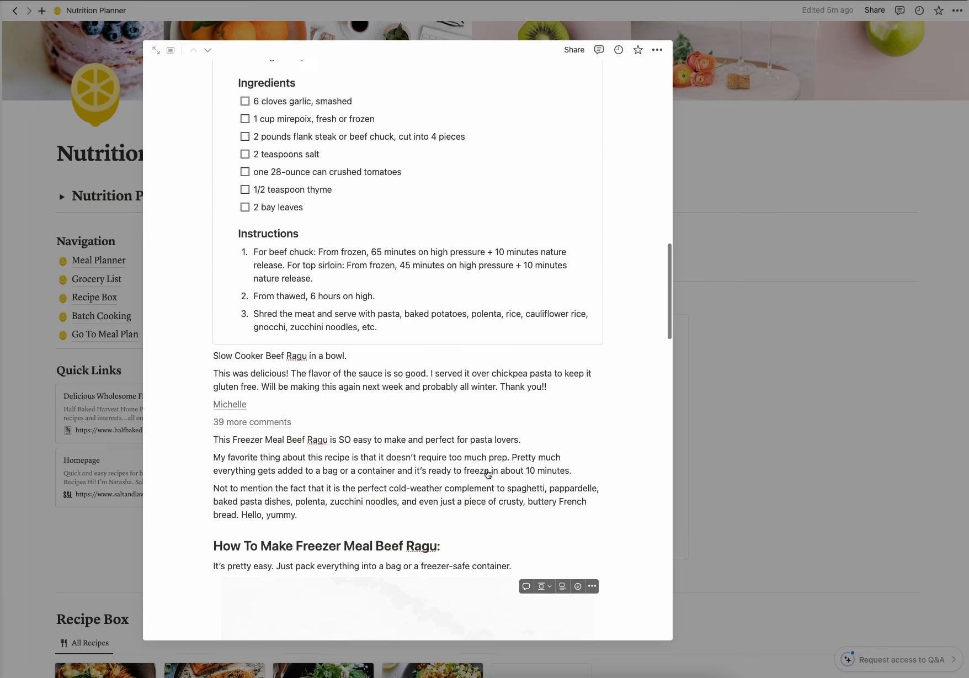
{"action": "scroll", "coordinate": [487, 470], "scroll_direction": "up", "scroll_amount": 5}
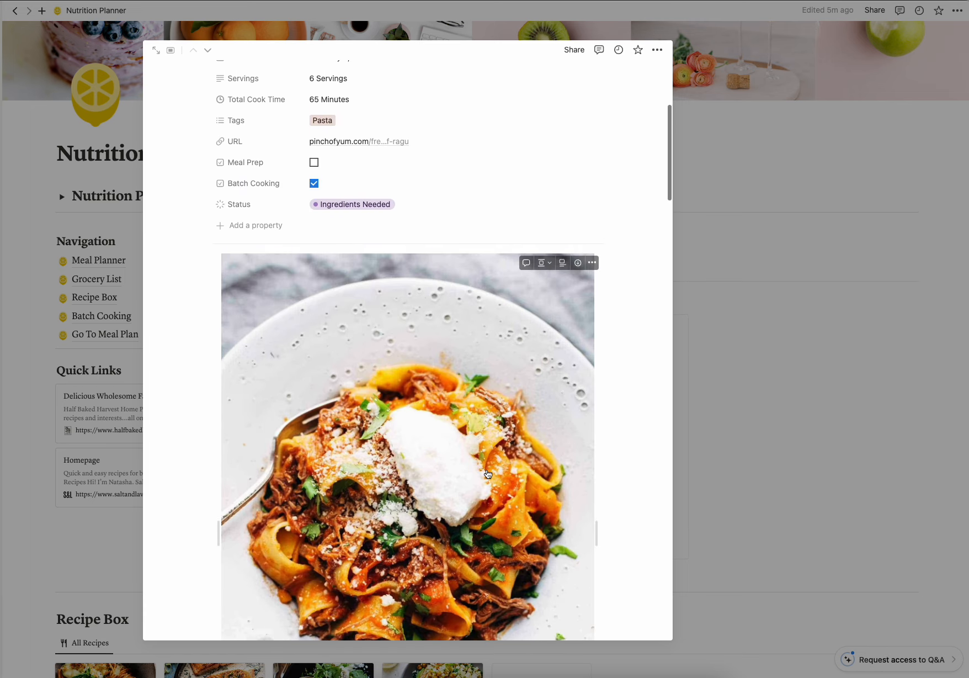
{"action": "left_click", "coordinate": [756, 405]}
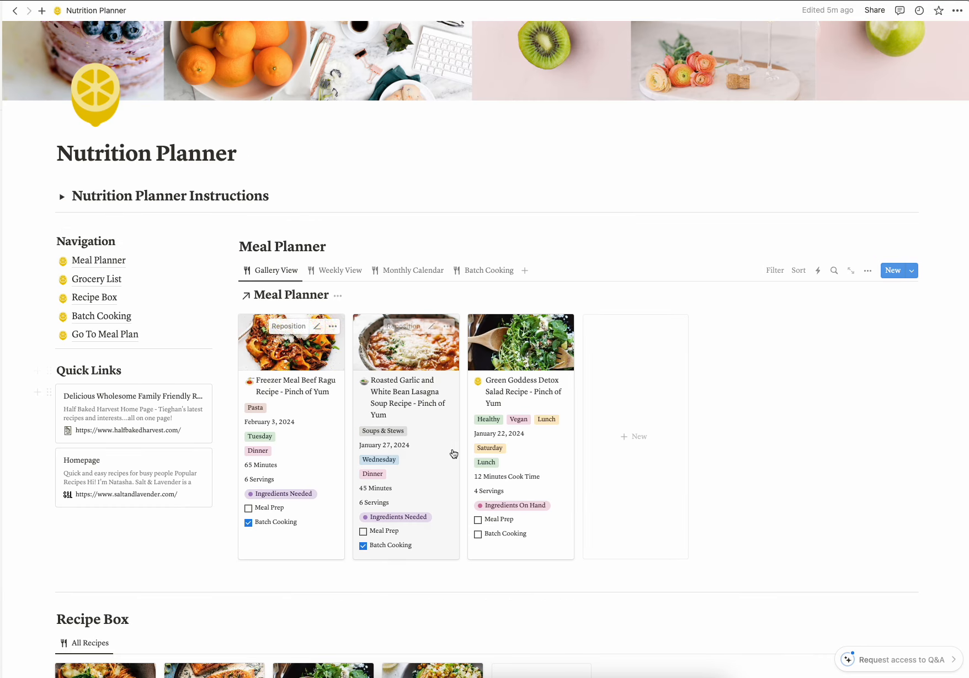
Step: Open the Roasted Garlic and White Bean Lasagna Soup recipe and view the options offered for its Meal and Day properties
{"action": "left_click", "coordinate": [421, 357]}
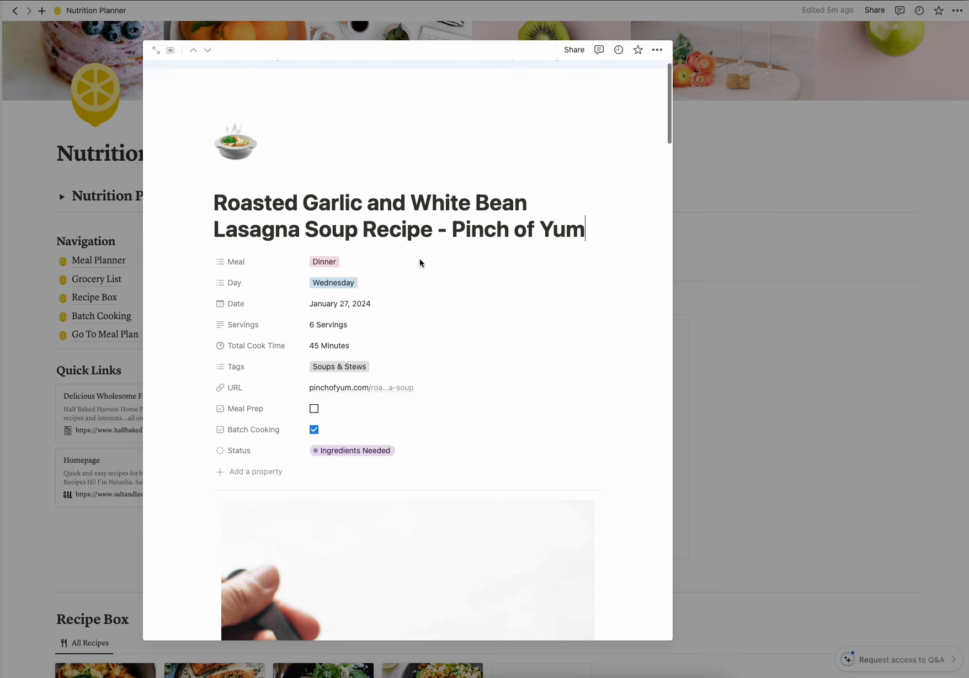
{"action": "left_click", "coordinate": [330, 259]}
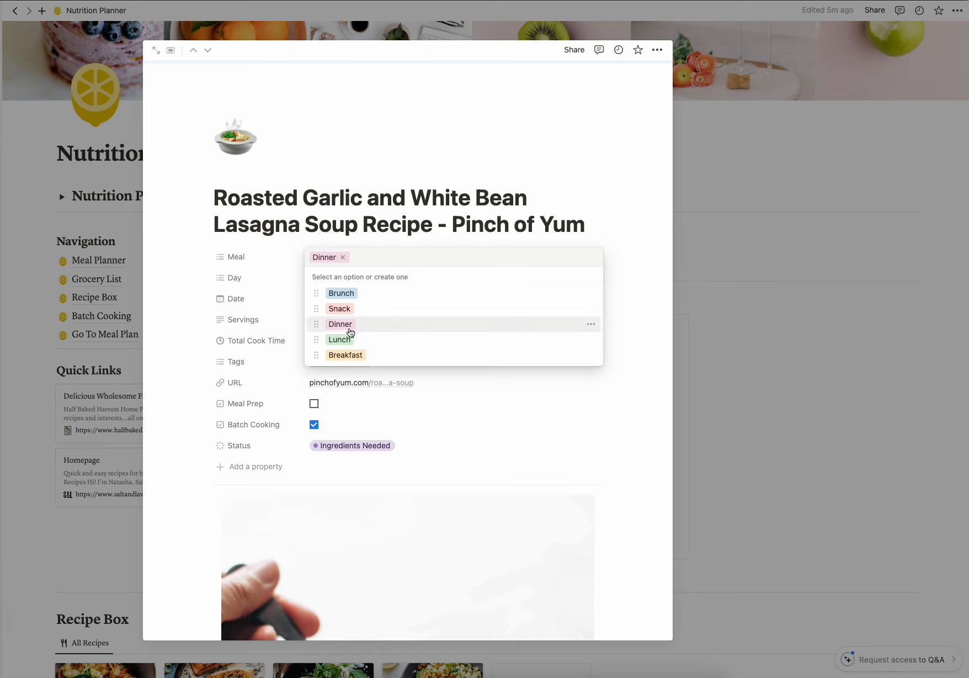
{"action": "left_click", "coordinate": [472, 412]}
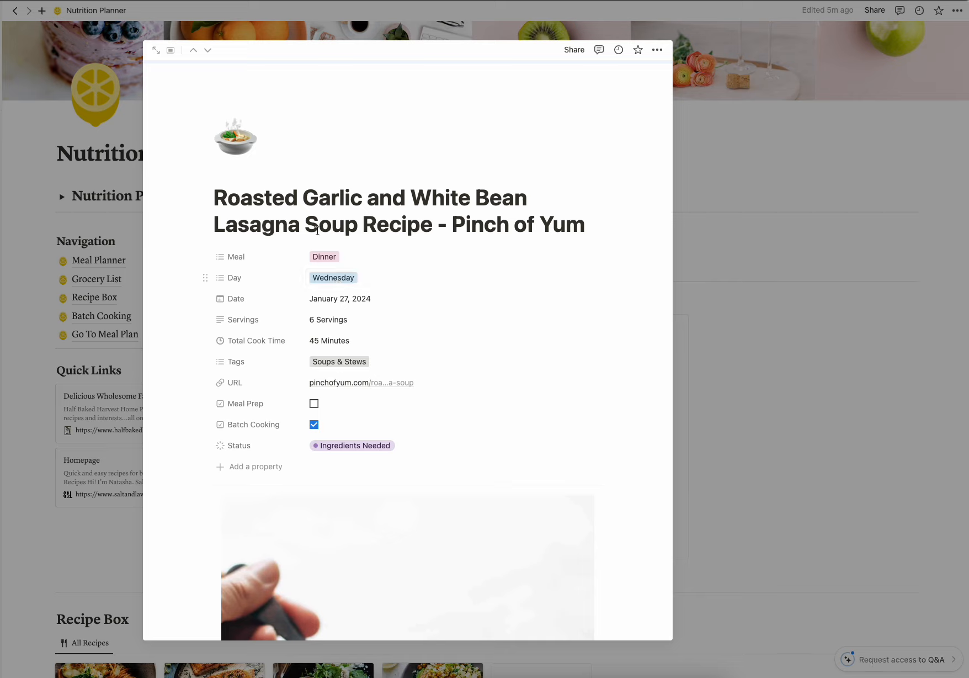
{"action": "left_click", "coordinate": [340, 283]}
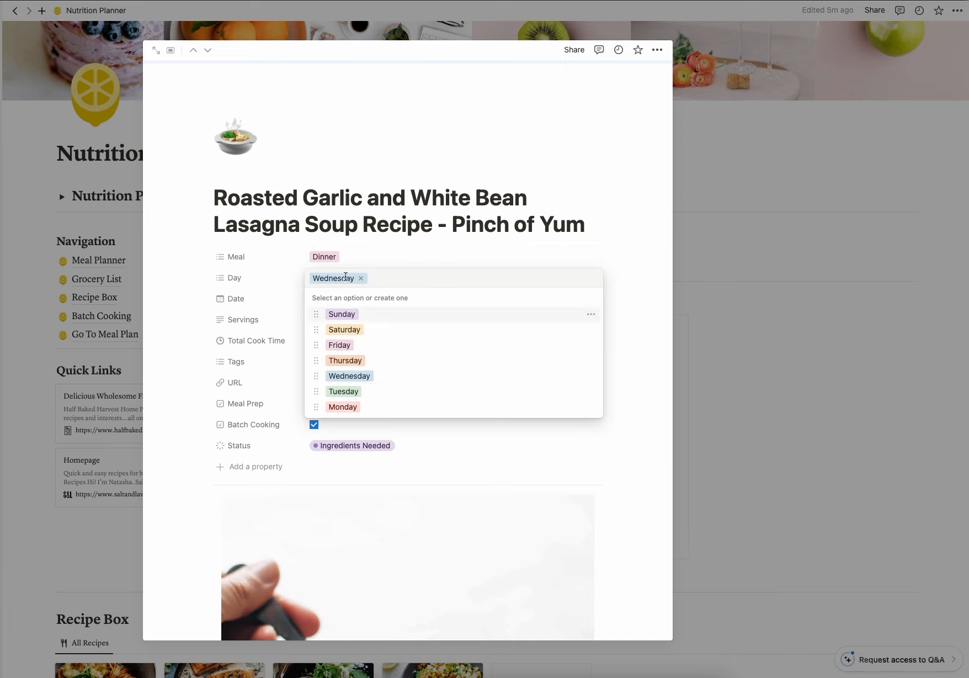
{"action": "left_click", "coordinate": [387, 250]}
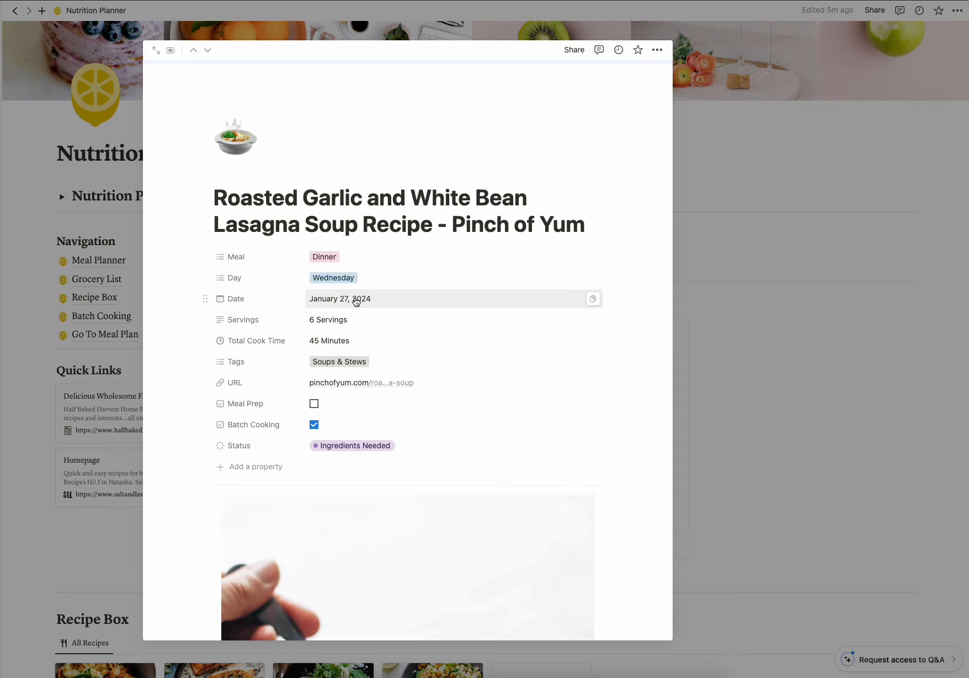
{"action": "scroll", "coordinate": [426, 254], "scroll_direction": "down", "scroll_amount": 2}
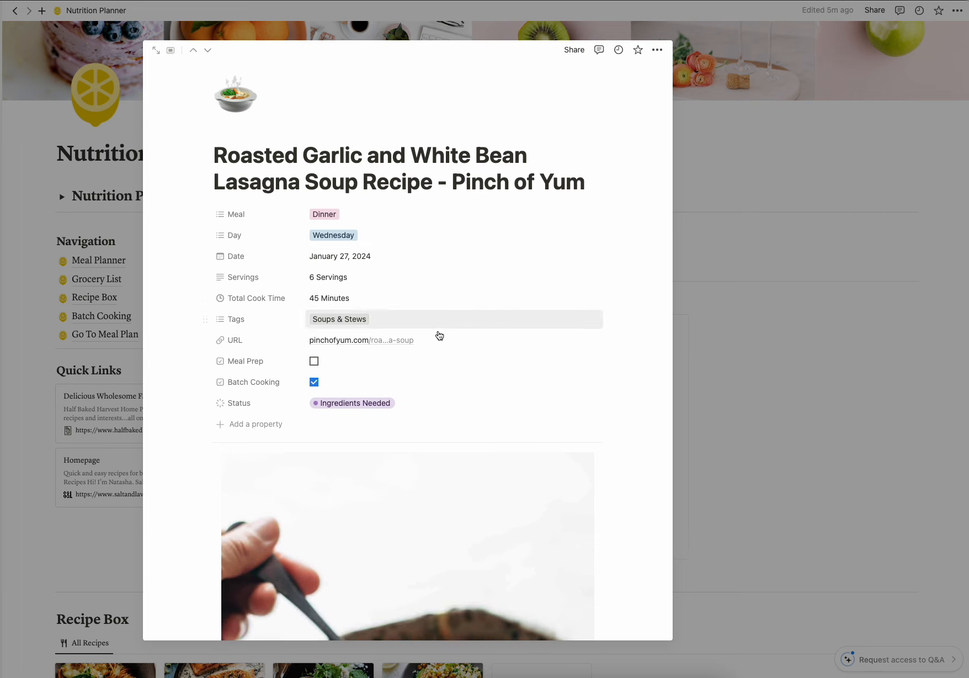
Step: Check the total time in the Lasagna Soup recipe, set its Total Cook Time to 80 Minutes, and close the recipe
{"action": "scroll", "coordinate": [470, 340], "scroll_direction": "down", "scroll_amount": 10}
{"action": "scroll", "coordinate": [470, 339], "scroll_direction": "down", "scroll_amount": 6}
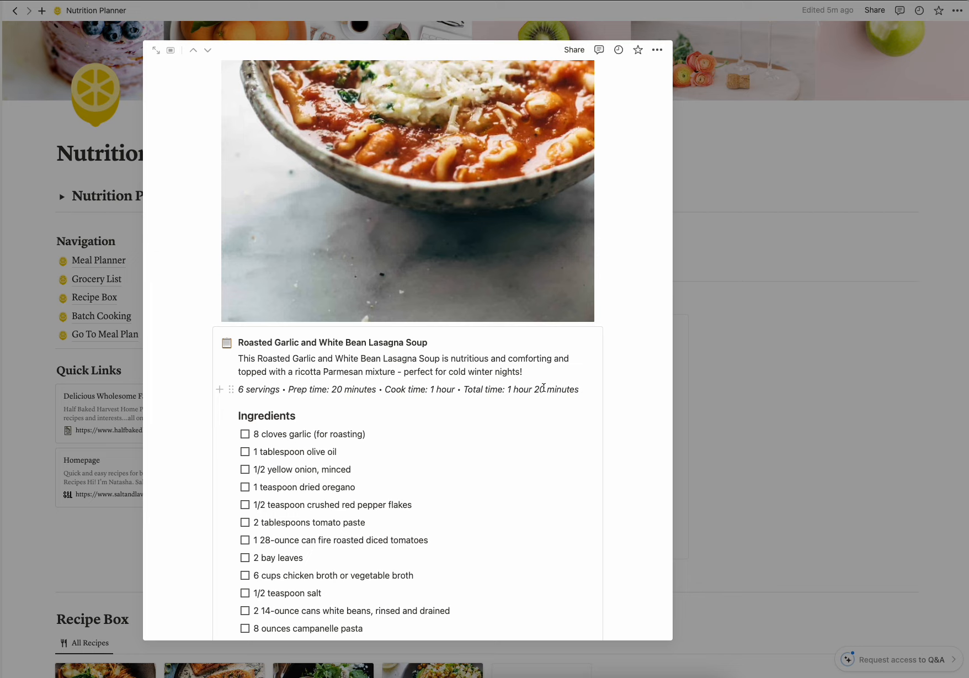
{"action": "scroll", "coordinate": [512, 415], "scroll_direction": "up", "scroll_amount": 15}
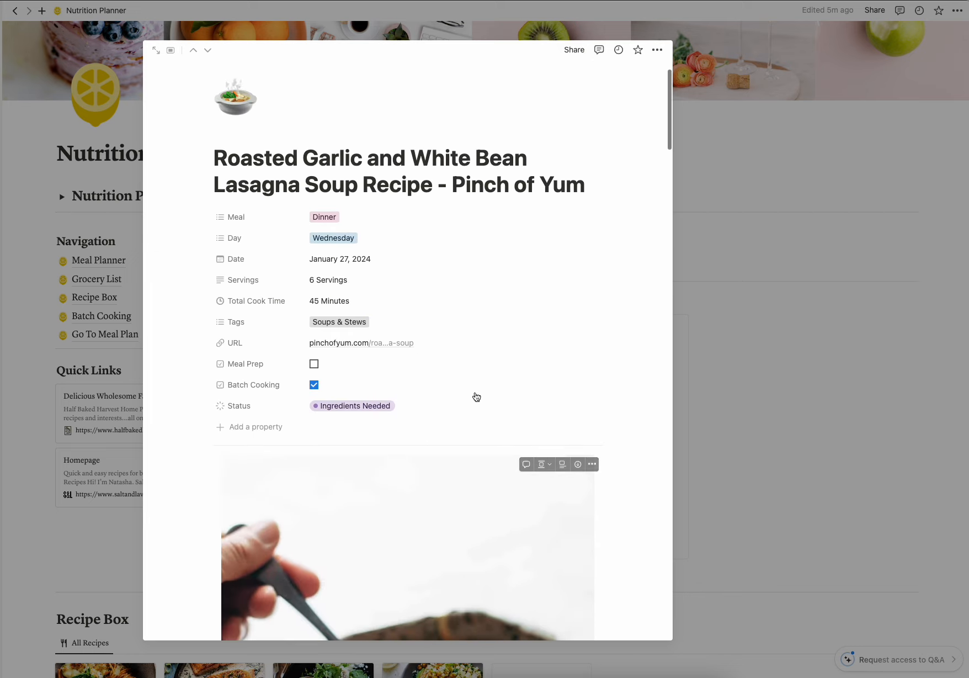
{"action": "left_click", "coordinate": [313, 300]}
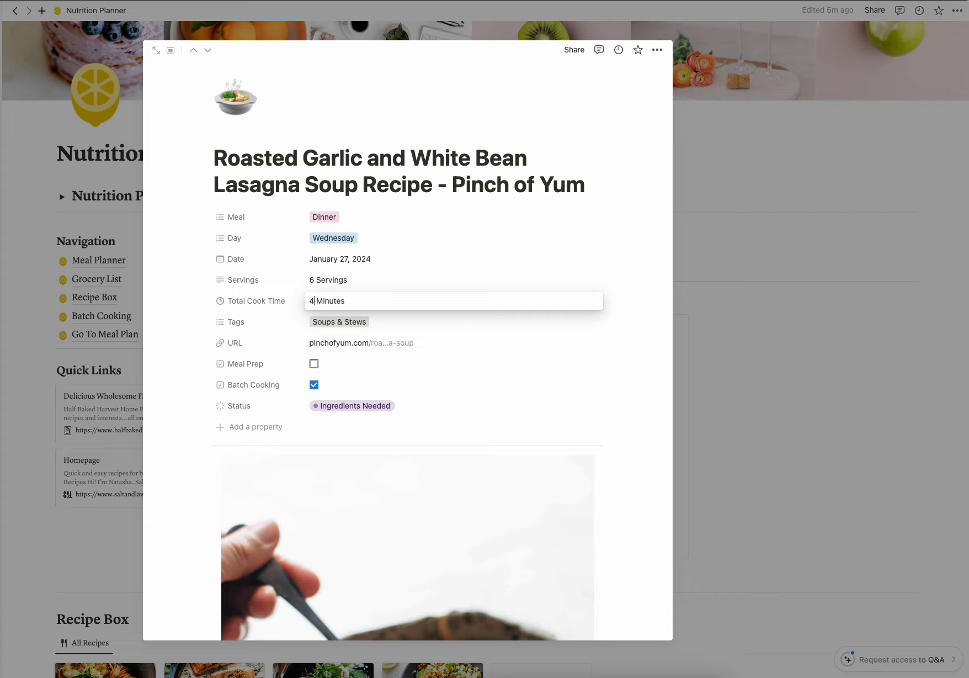
{"action": "key", "text": "BackSpace"}
{"action": "key", "text": "BackSpace"}
{"action": "type", "text": "80"}
{"action": "key", "text": "Return"}
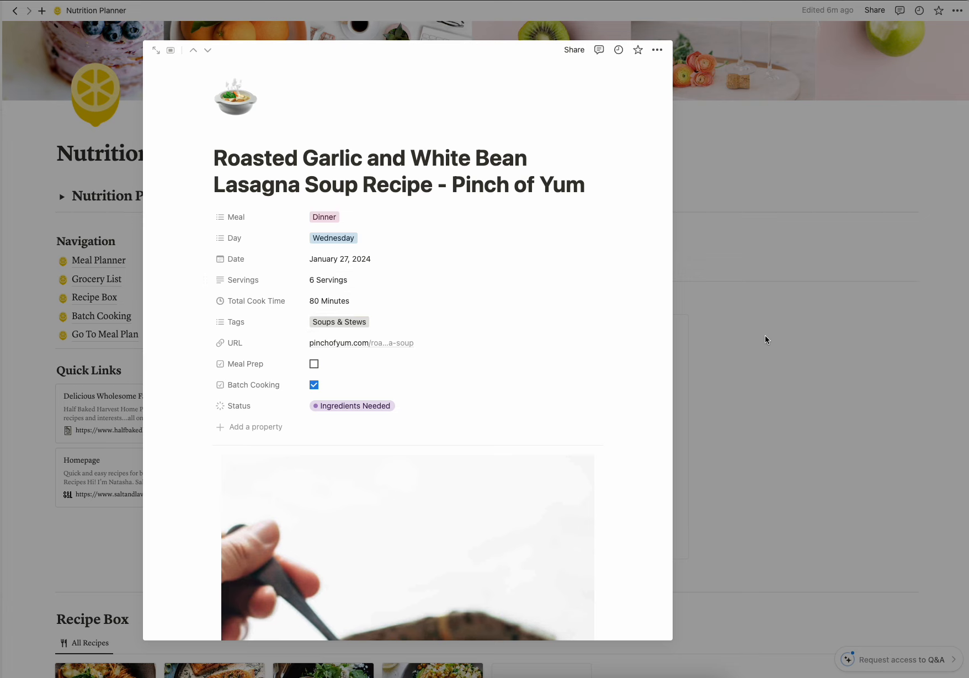
{"action": "left_click", "coordinate": [762, 357]}
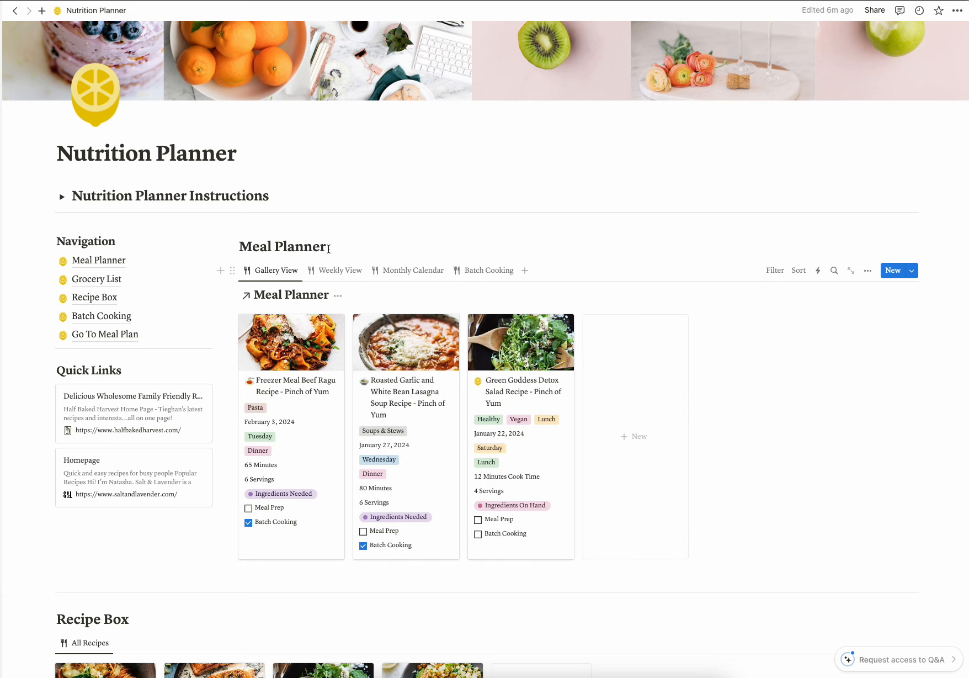
Step: Switch the Meal Planner to its Weekly View and look across all day columns through No Day
{"action": "left_click", "coordinate": [333, 270]}
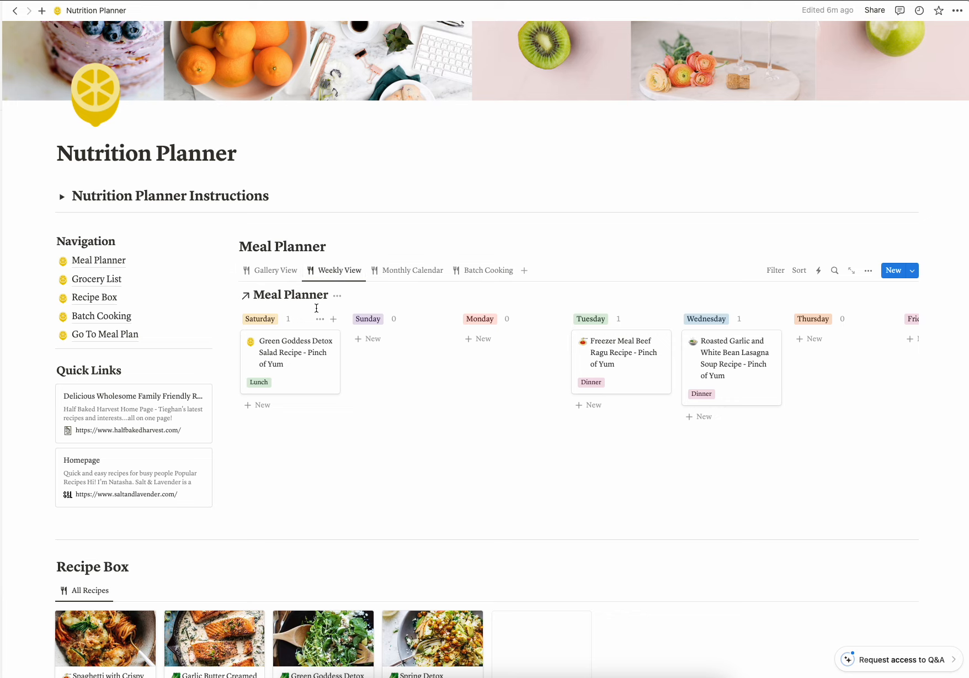
{"action": "scroll", "coordinate": [497, 337], "scroll_direction": "down", "scroll_amount": 1}
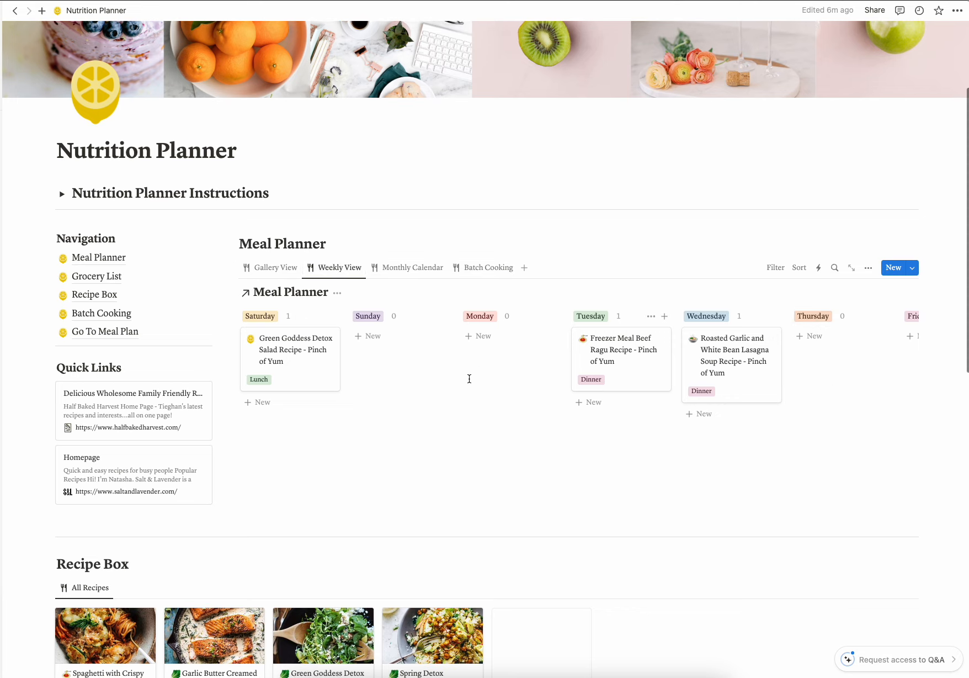
{"action": "scroll", "coordinate": [469, 381], "scroll_direction": "right", "scroll_amount": 5}
{"action": "scroll", "coordinate": [469, 380], "scroll_direction": "right", "scroll_amount": 2}
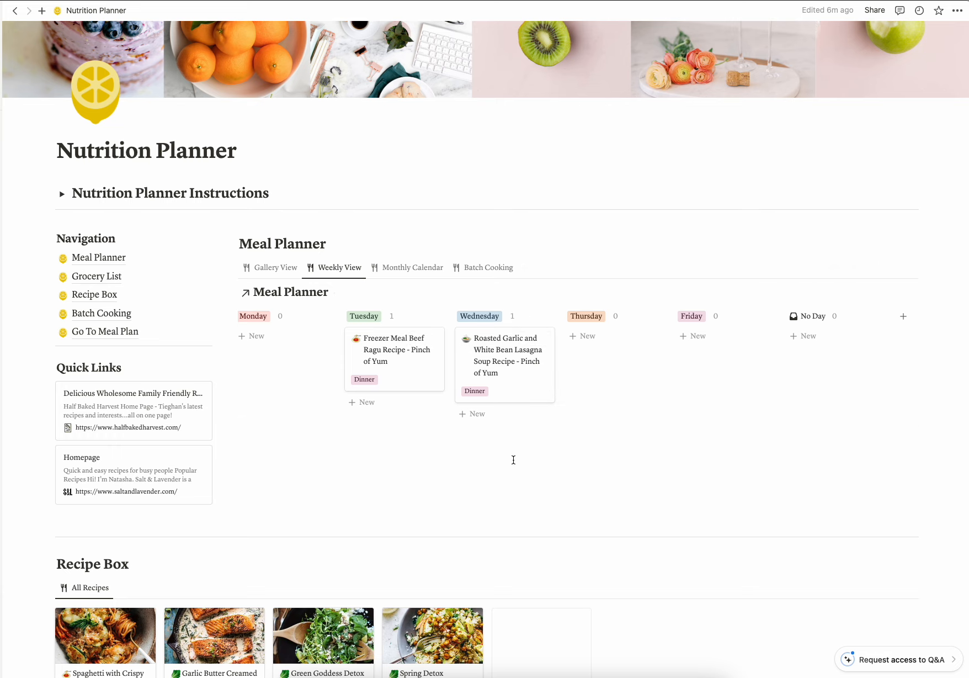
Step: Show the Meal Planner as a Monthly Calendar and review the meals scheduled for January 2024
{"action": "left_click", "coordinate": [423, 270]}
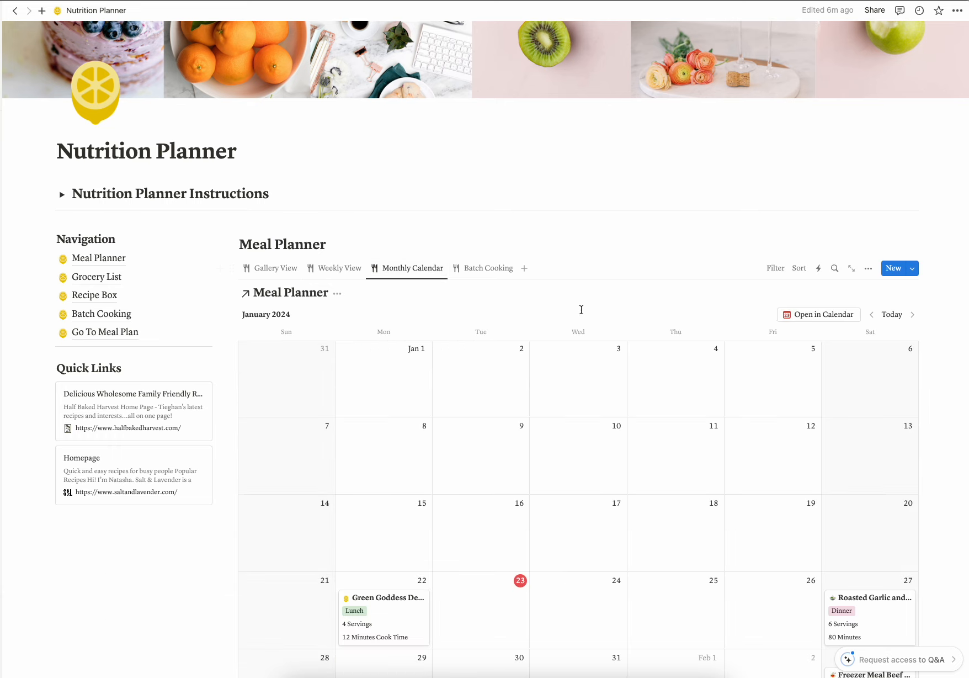
{"action": "scroll", "coordinate": [581, 310], "scroll_direction": "down", "scroll_amount": 5}
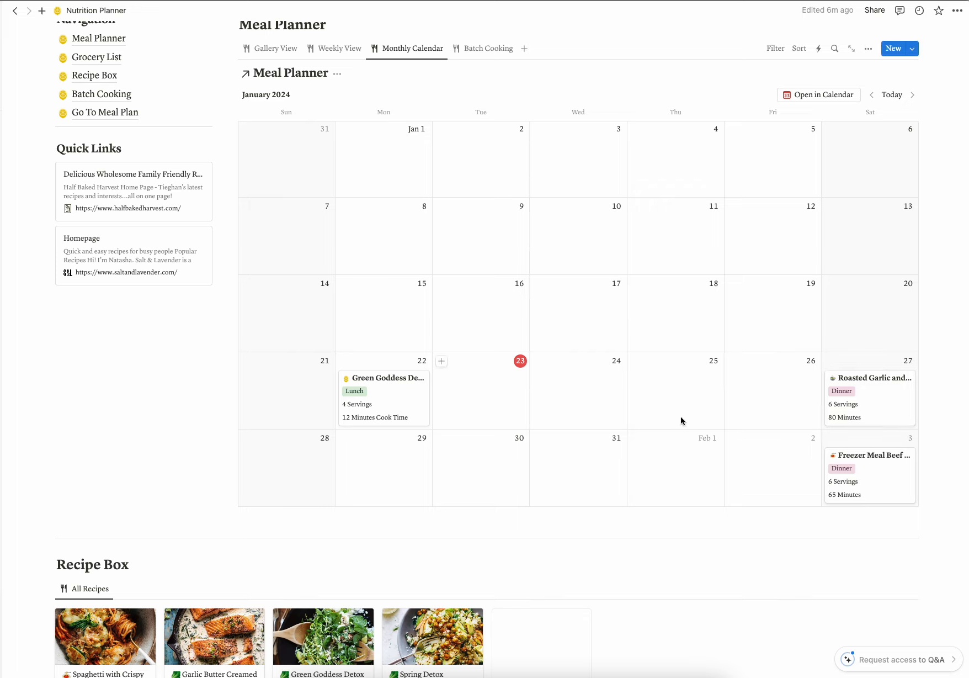
{"action": "scroll", "coordinate": [516, 359], "scroll_direction": "up", "scroll_amount": 5}
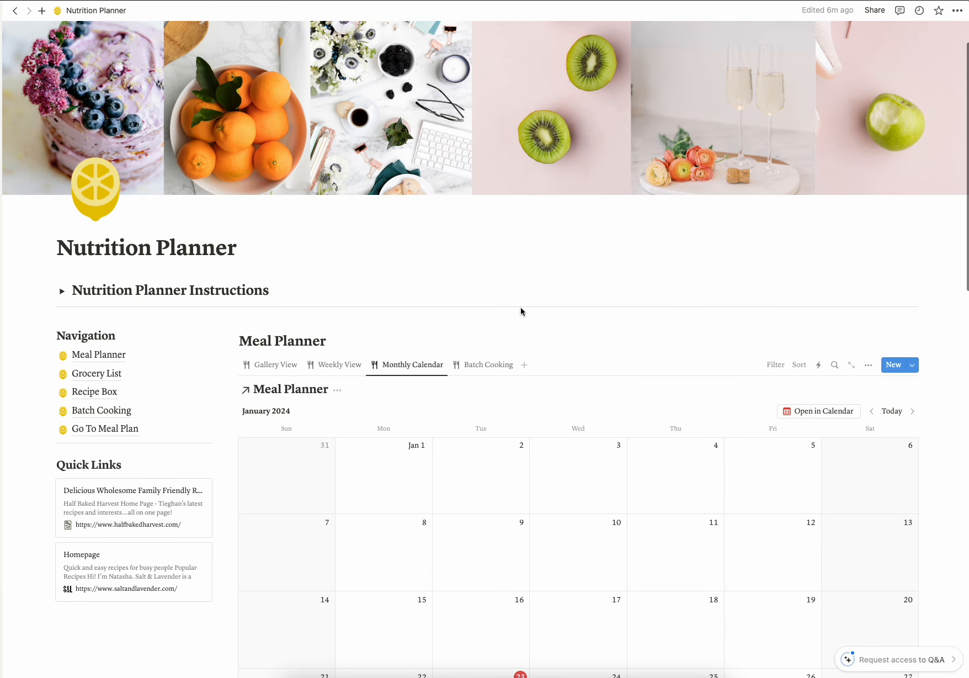
Step: Show the Batch Cooking view, open the Lasagna Soup recipe to inspect its Batch Cooking property, and close it
{"action": "left_click", "coordinate": [489, 365]}
{"action": "scroll", "coordinate": [618, 320], "scroll_direction": "down", "scroll_amount": 2}
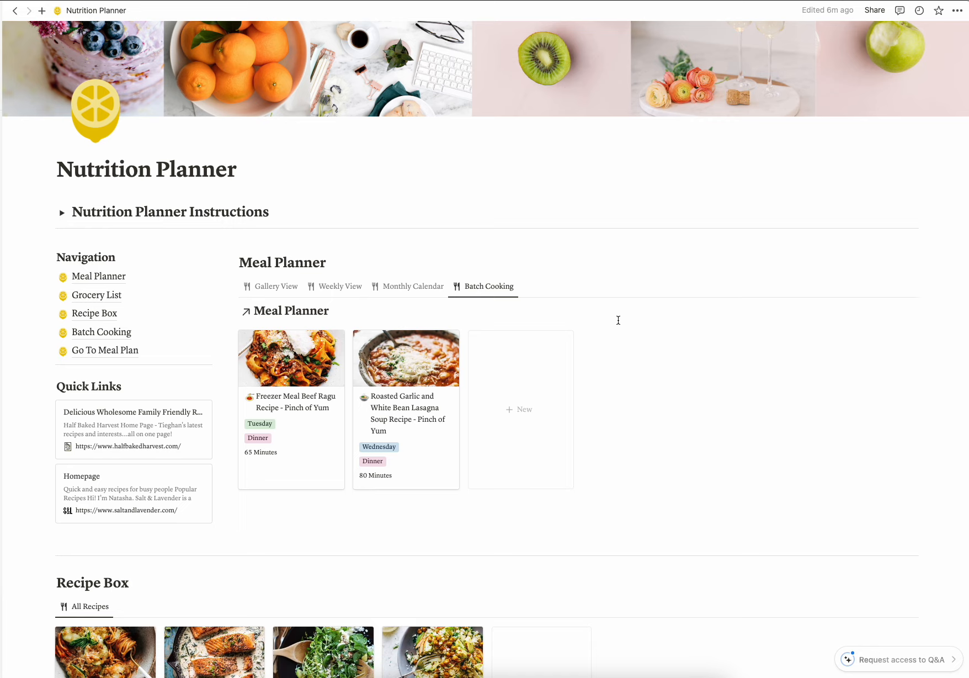
{"action": "left_click", "coordinate": [391, 368]}
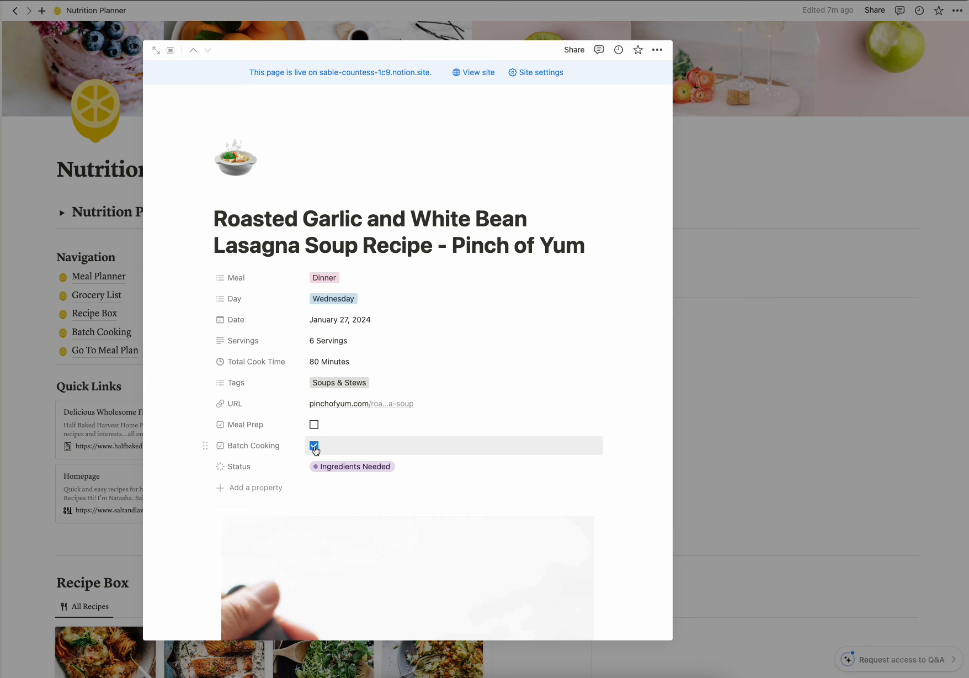
{"action": "left_click", "coordinate": [687, 348]}
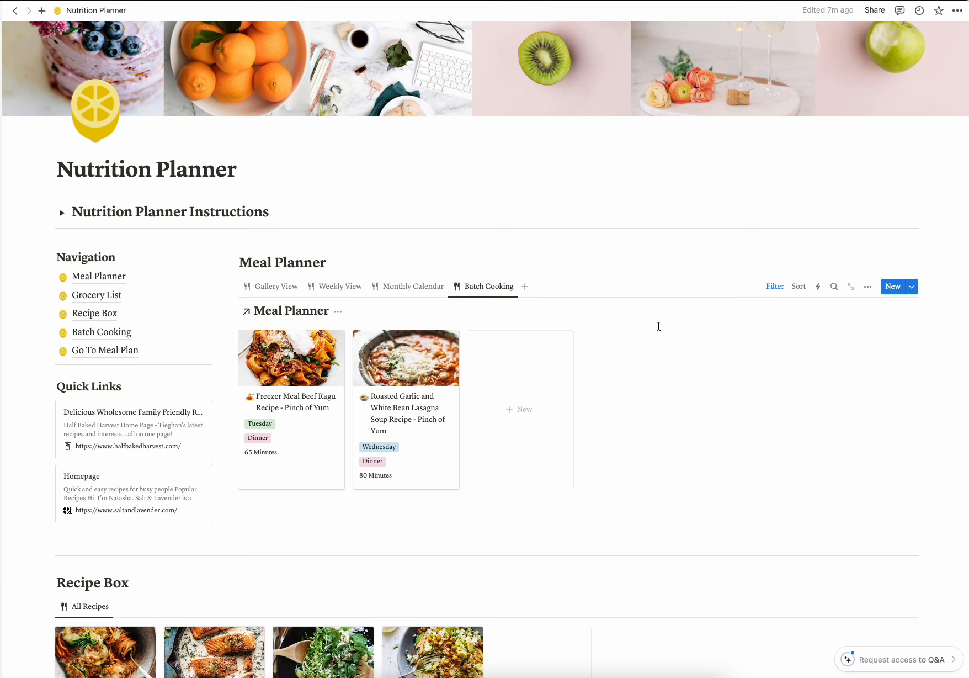
Step: Look through the dashboard's Recipe Box, Perpetual Grocery List, Pantry Inventory and Task List, and return to the page's beginning
{"action": "scroll", "coordinate": [659, 326], "scroll_direction": "down", "scroll_amount": 7}
{"action": "scroll", "coordinate": [659, 326], "scroll_direction": "down", "scroll_amount": 2}
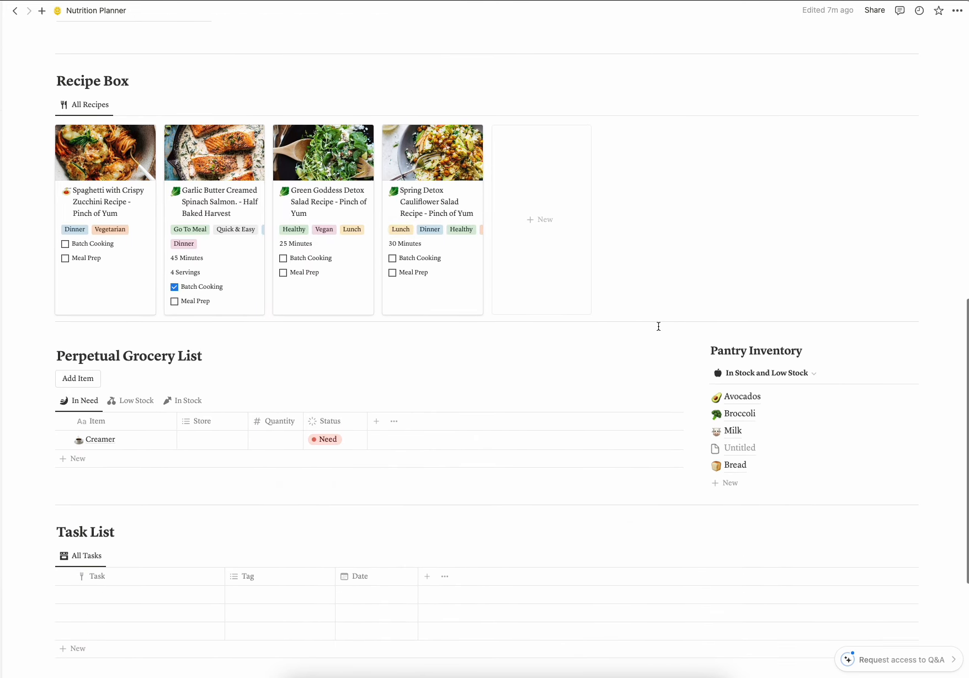
{"action": "scroll", "coordinate": [659, 326], "scroll_direction": "down", "scroll_amount": 2}
{"action": "scroll", "coordinate": [660, 330], "scroll_direction": "up", "scroll_amount": 1}
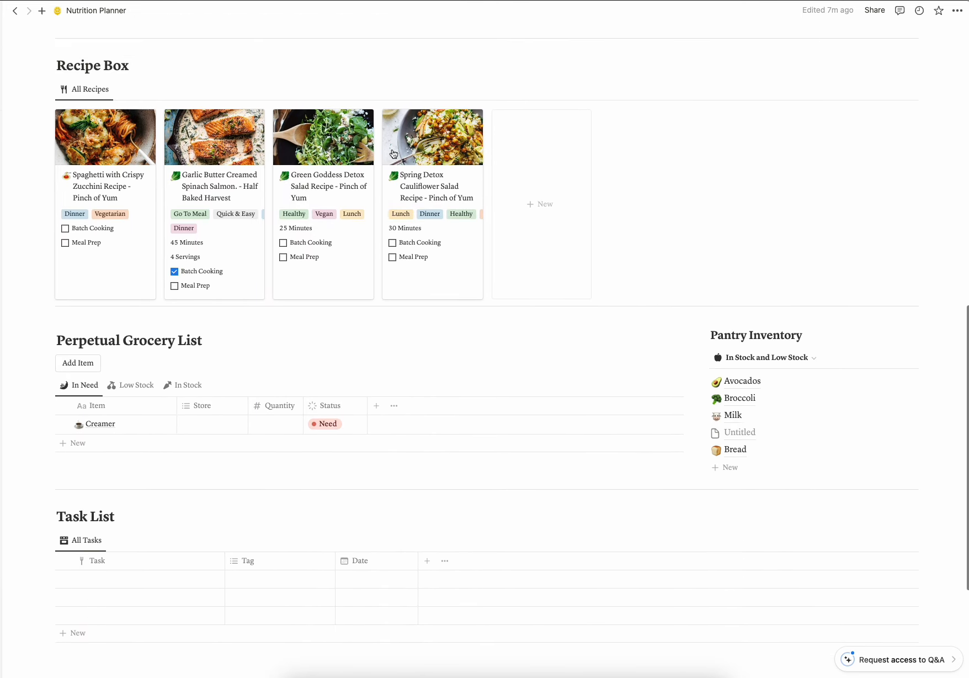
{"action": "scroll", "coordinate": [412, 247], "scroll_direction": "down", "scroll_amount": 4}
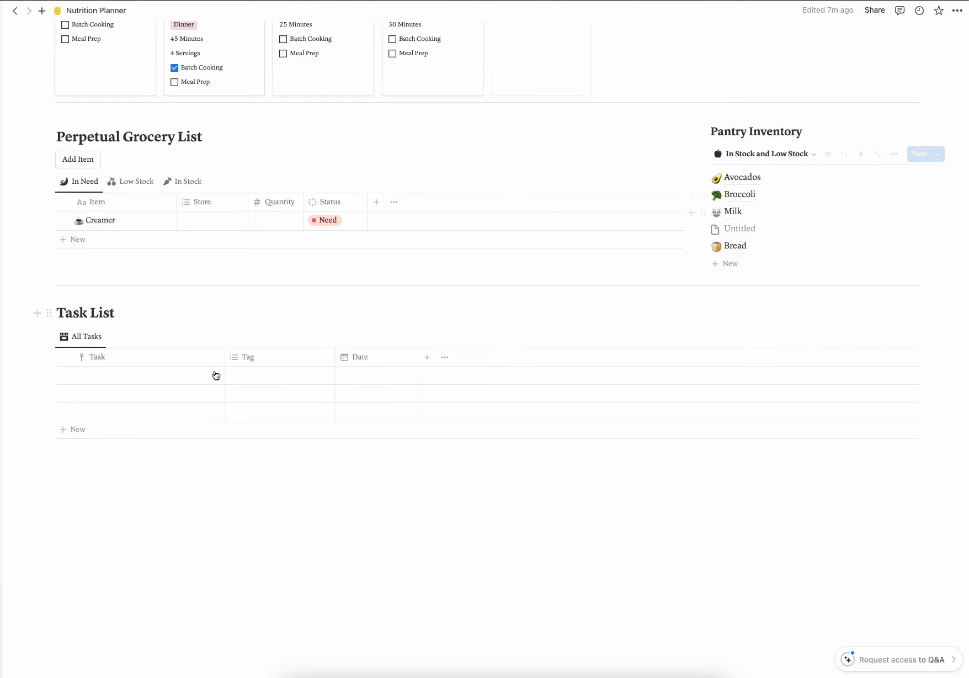
{"action": "scroll", "coordinate": [296, 351], "scroll_direction": "up", "scroll_amount": 10}
{"action": "scroll", "coordinate": [296, 347], "scroll_direction": "up", "scroll_amount": 5}
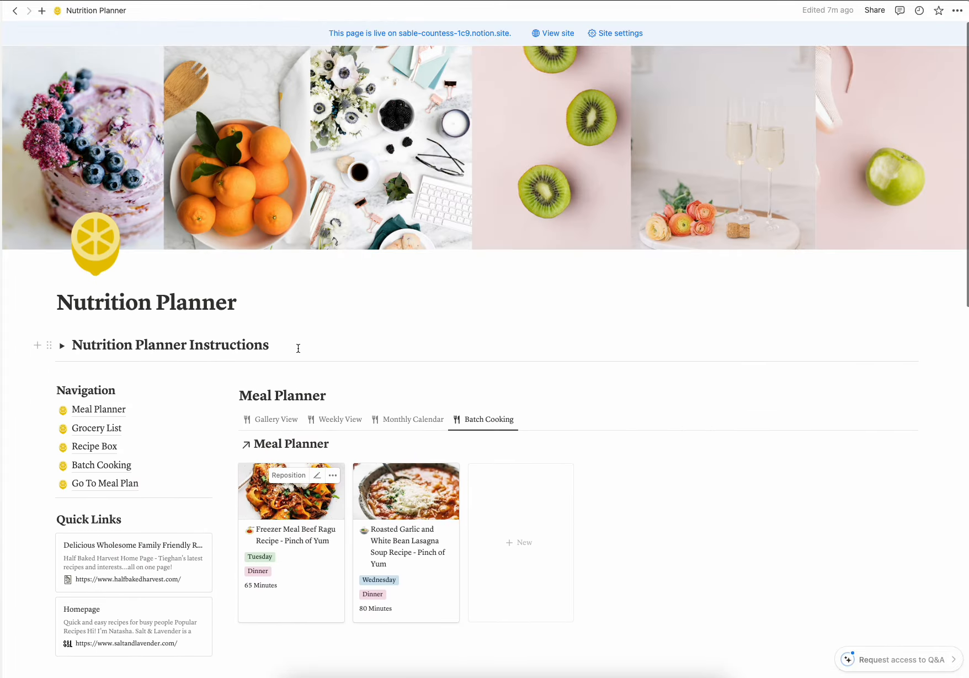
Step: Go to the Meal Planner page and expand the Meal Planner Instructions to view them, then collapse them
{"action": "left_click", "coordinate": [118, 407]}
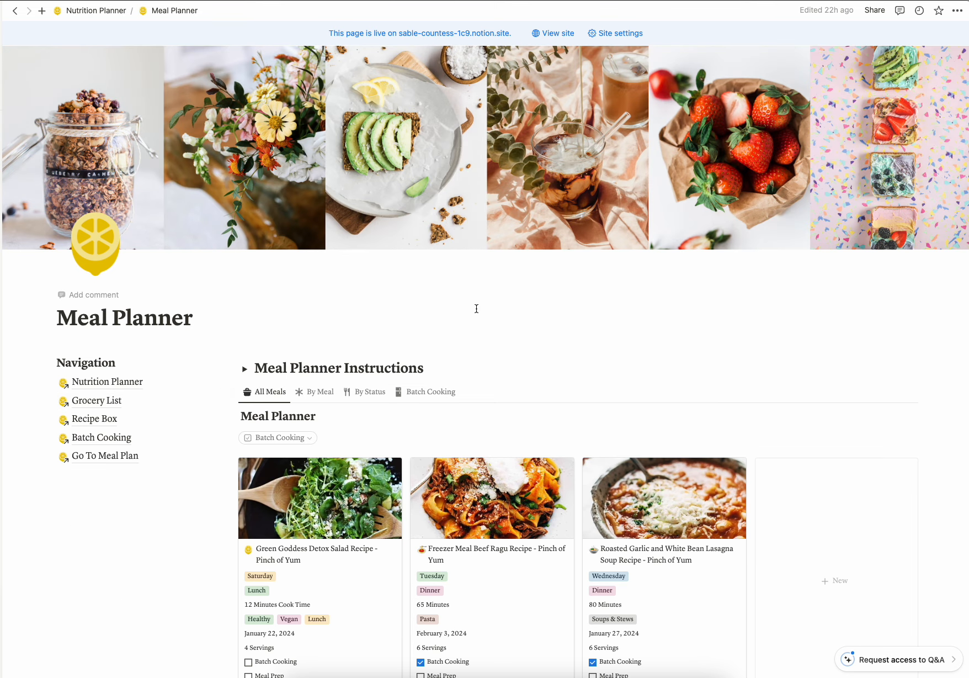
{"action": "scroll", "coordinate": [452, 302], "scroll_direction": "down", "scroll_amount": 4}
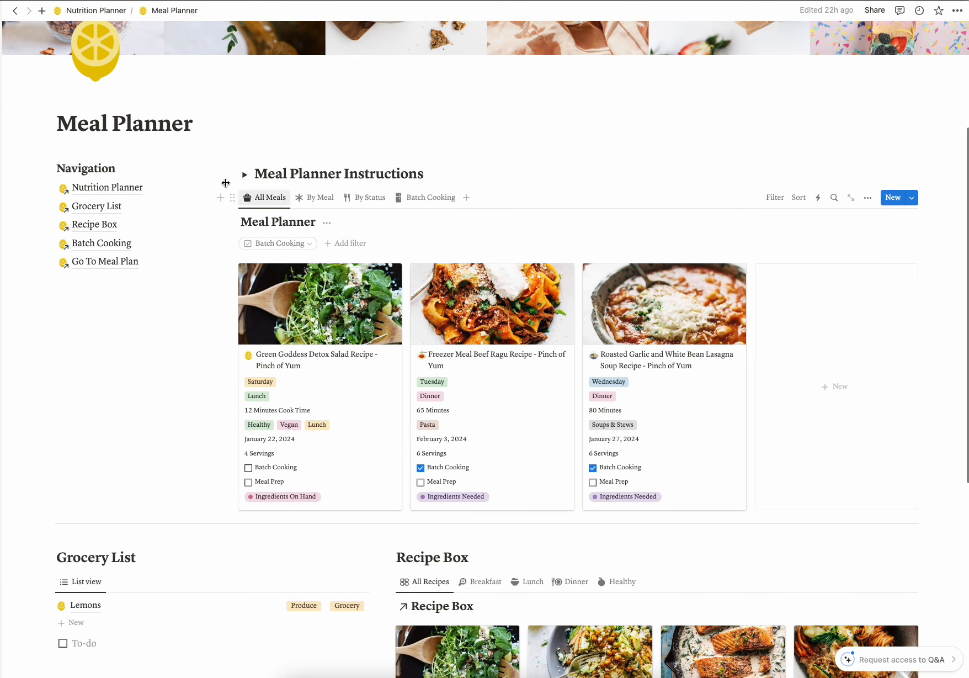
{"action": "left_click", "coordinate": [245, 175]}
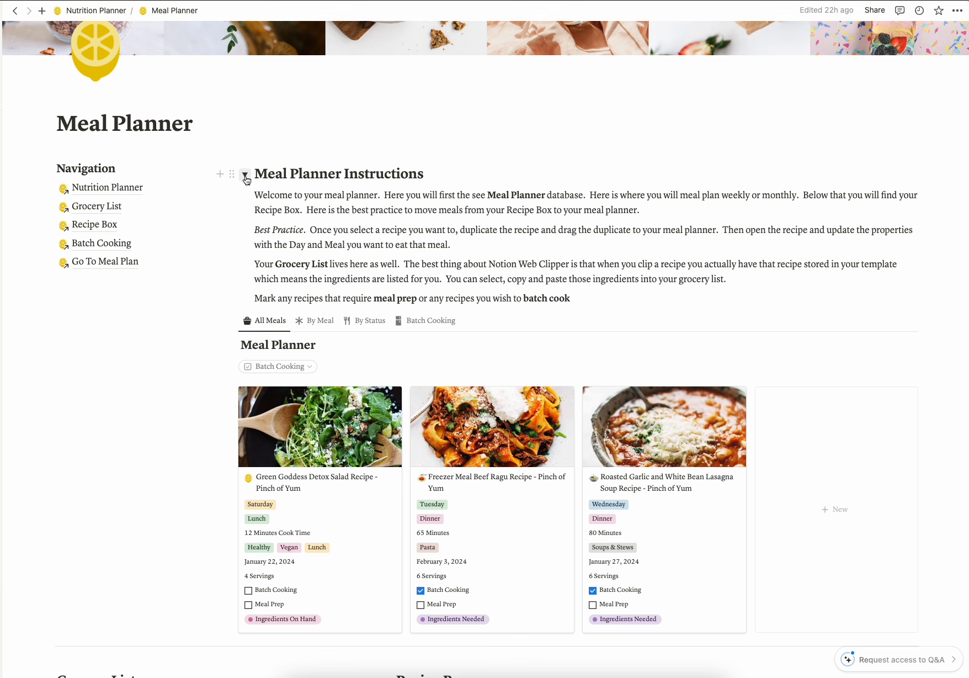
{"action": "left_click", "coordinate": [245, 174]}
Step: Move the Spring Detox Cauliflower Salad from the Recipe Box into the Meal Planner gallery, between Beef Ragu and Lasagna Soup
{"action": "scroll", "coordinate": [545, 249], "scroll_direction": "down", "scroll_amount": 5}
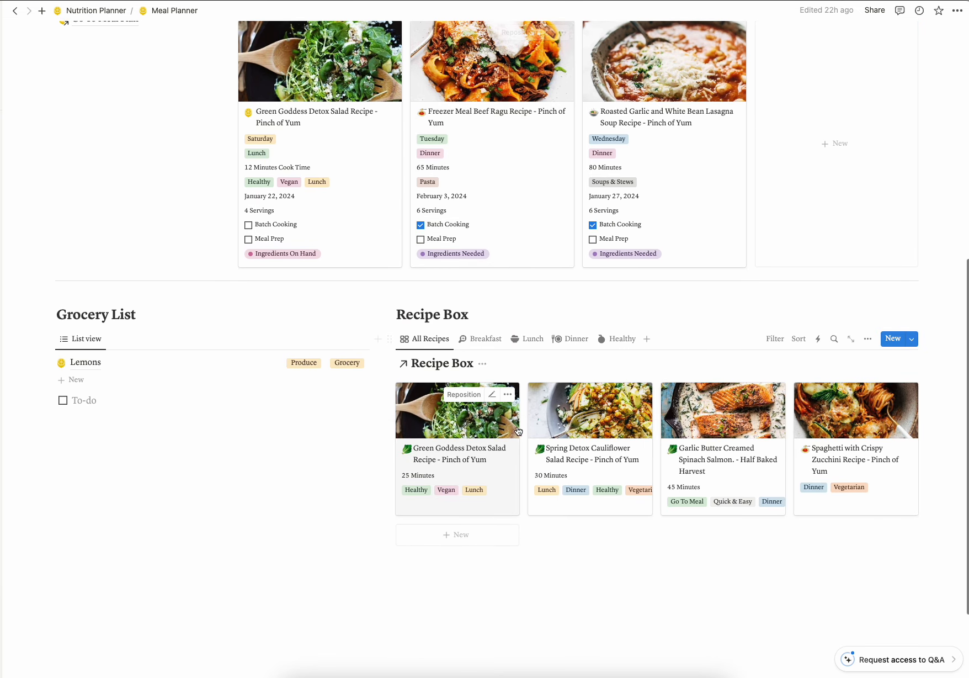
{"action": "scroll", "coordinate": [478, 447], "scroll_direction": "up", "scroll_amount": 1}
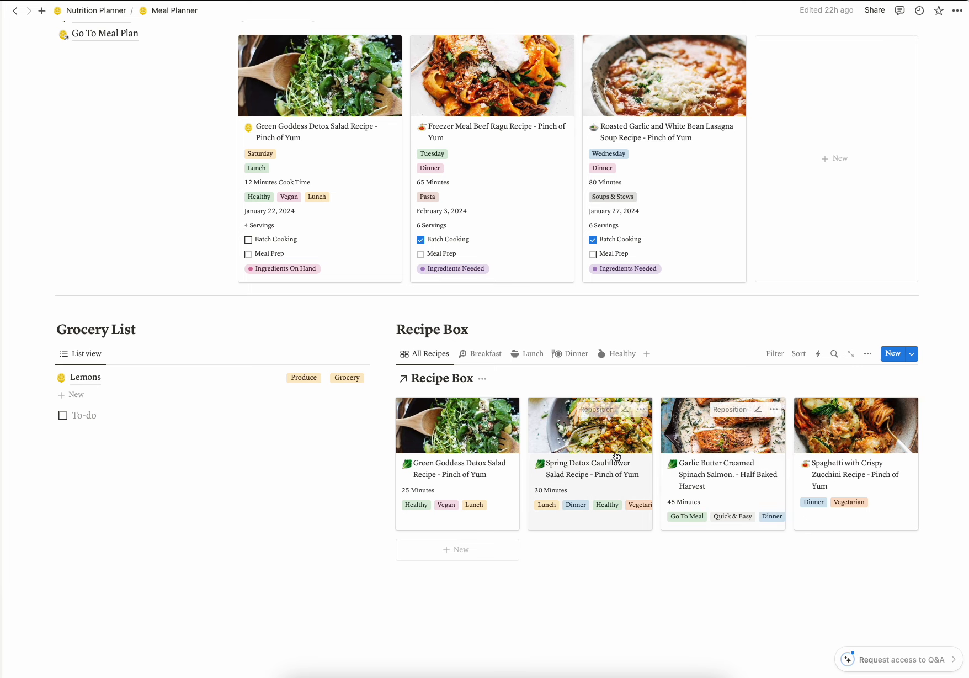
{"action": "left_click_drag", "start_coordinate": [588, 447], "coordinate": [577, 202]}
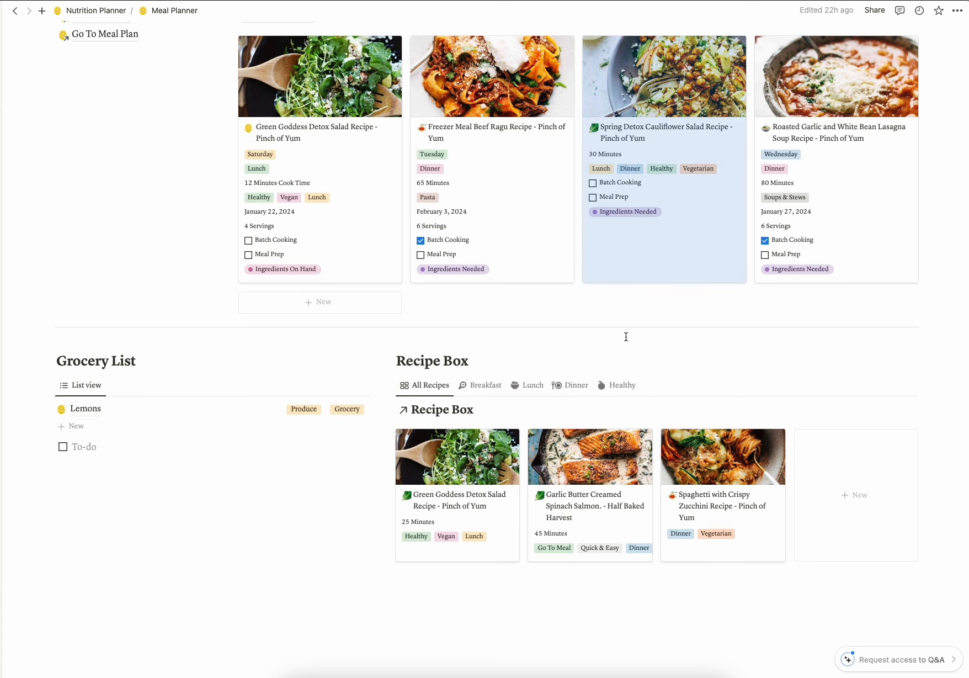
Step: Open the Spring Detox Cauliflower Salad recipe in the Meal Planner and set its Meal property to Lunch
{"action": "scroll", "coordinate": [625, 335], "scroll_direction": "up", "scroll_amount": 5}
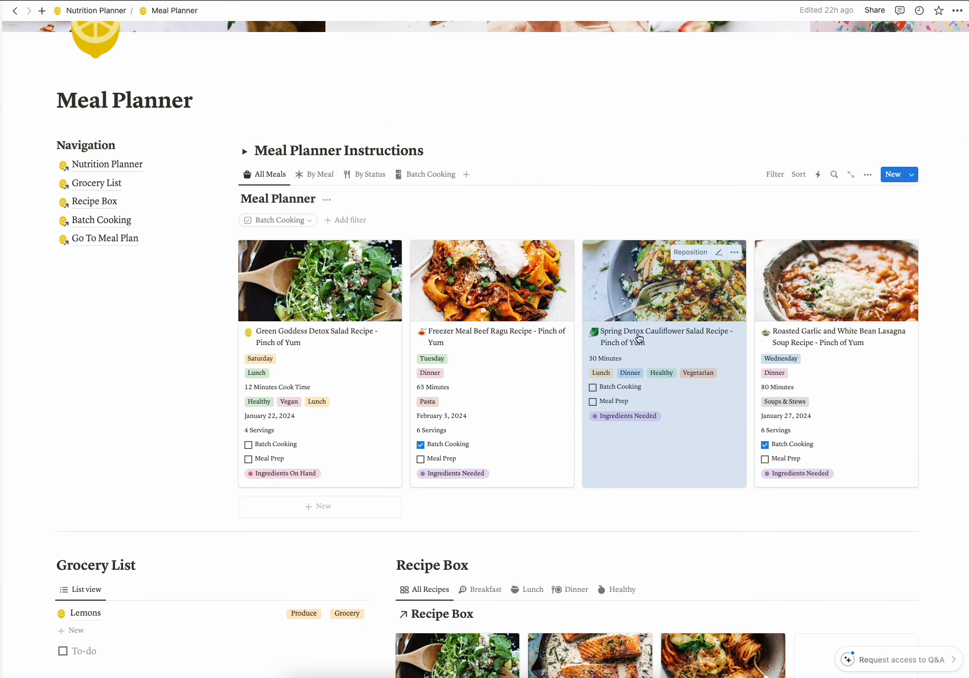
{"action": "left_click", "coordinate": [635, 318]}
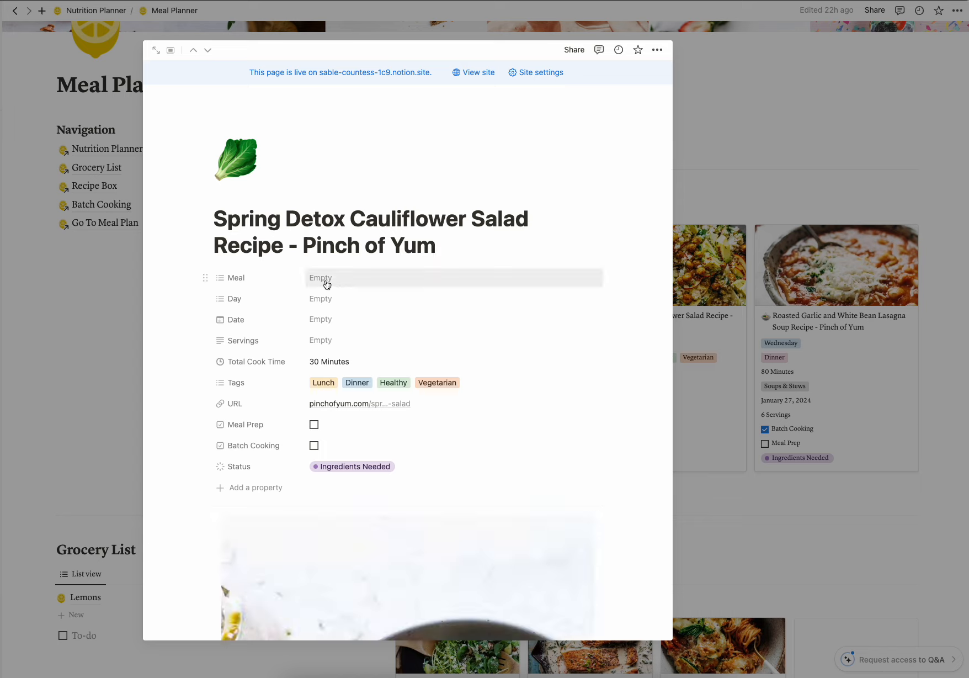
{"action": "left_click", "coordinate": [326, 284]}
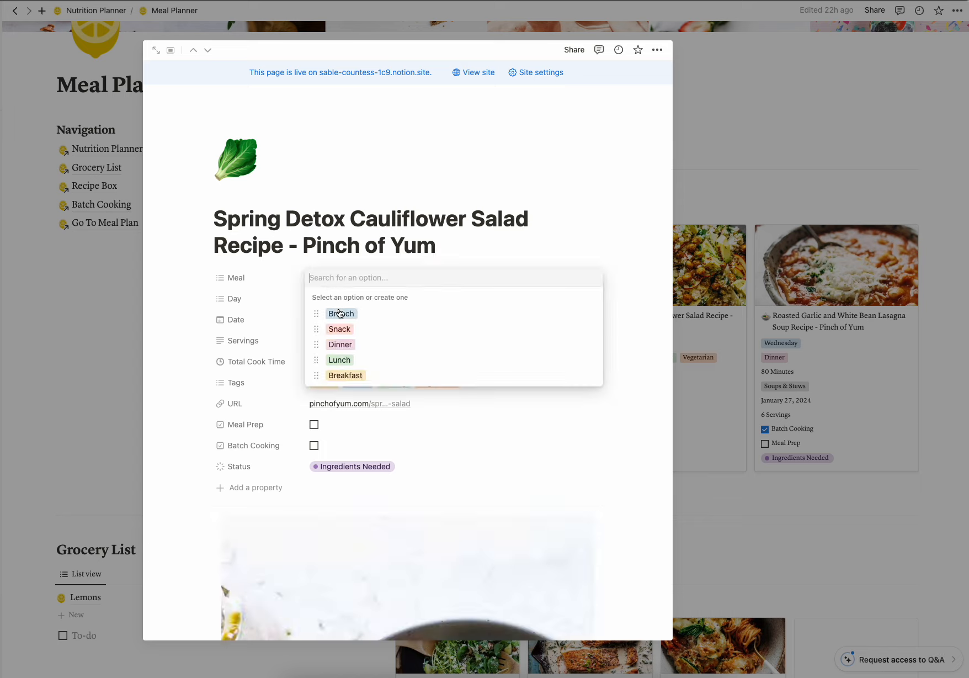
{"action": "left_click", "coordinate": [346, 363]}
{"action": "left_click", "coordinate": [474, 258]}
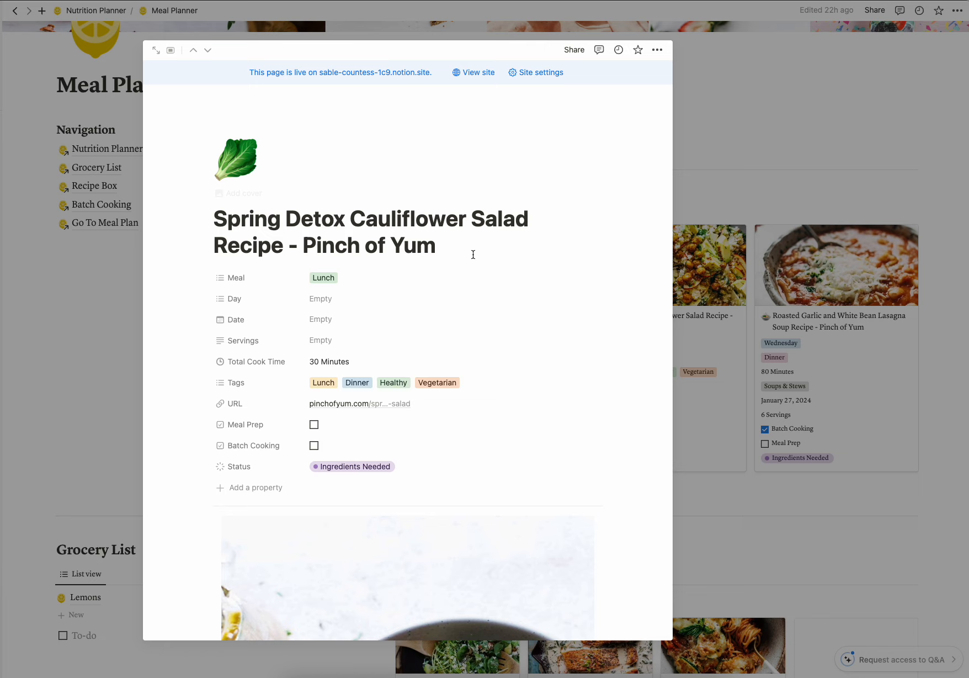
Step: Set the Cauliflower Salad's Day to Saturday and its Date to January 27, 2024
{"action": "left_click", "coordinate": [320, 299]}
{"action": "left_click", "coordinate": [344, 350]}
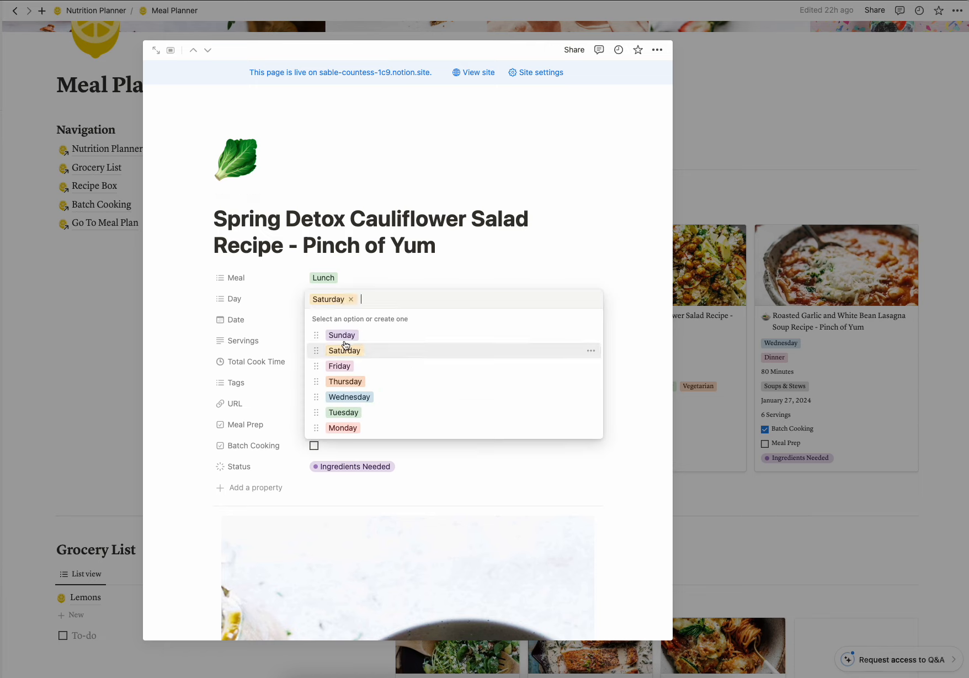
{"action": "left_click", "coordinate": [514, 261]}
{"action": "left_click", "coordinate": [319, 320]}
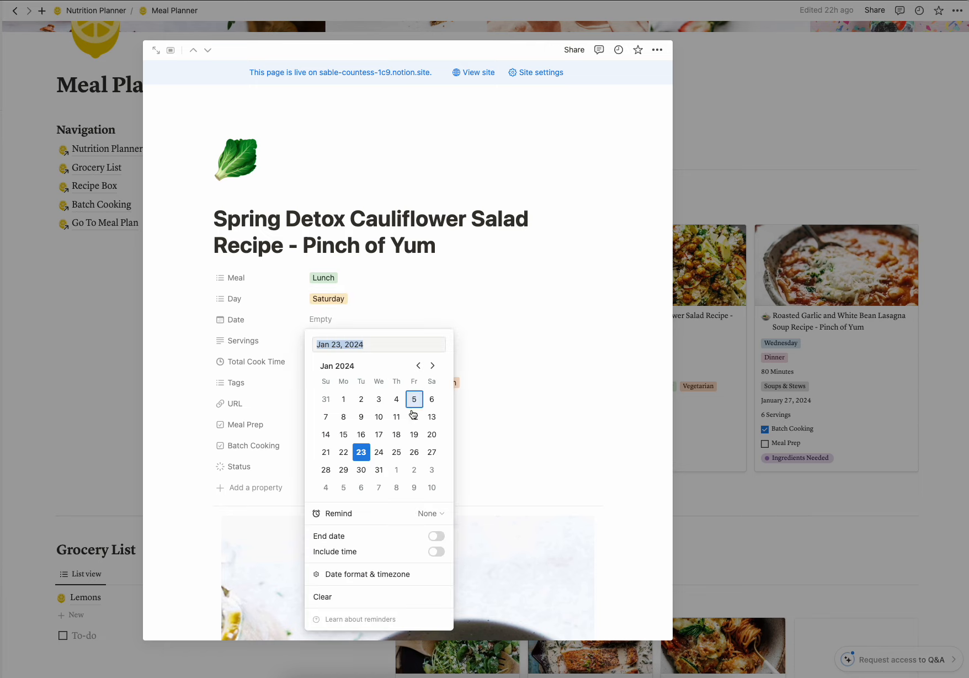
{"action": "left_click", "coordinate": [432, 453]}
{"action": "left_click", "coordinate": [515, 277]}
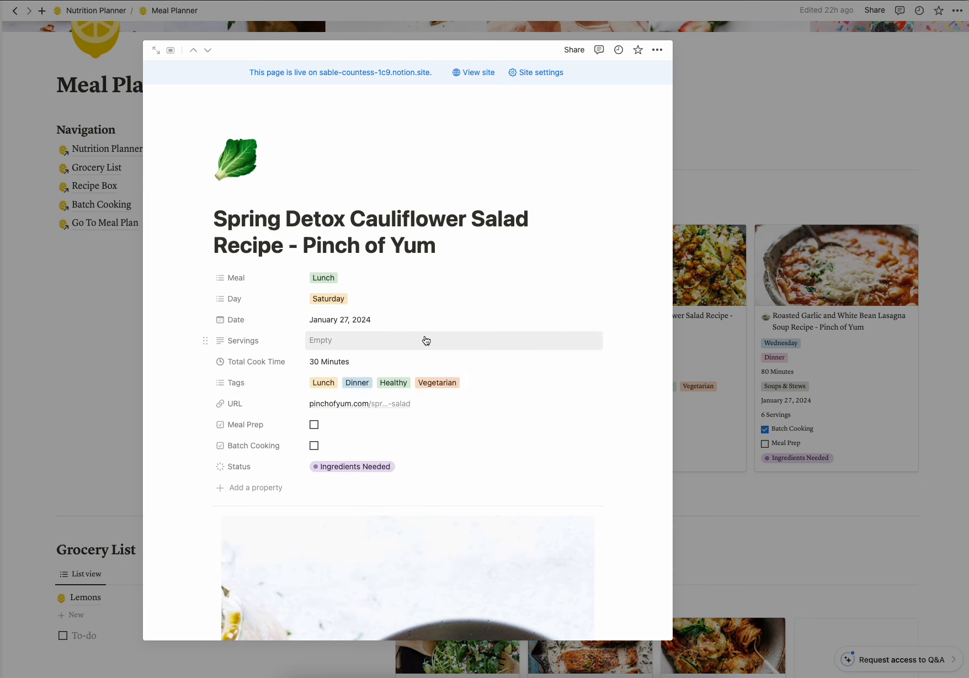
Step: Check the serving details in the Cauliflower Salad recipe and set its Servings property to 4
{"action": "scroll", "coordinate": [426, 340], "scroll_direction": "down", "scroll_amount": 15}
{"action": "scroll", "coordinate": [426, 340], "scroll_direction": "up", "scroll_amount": 9}
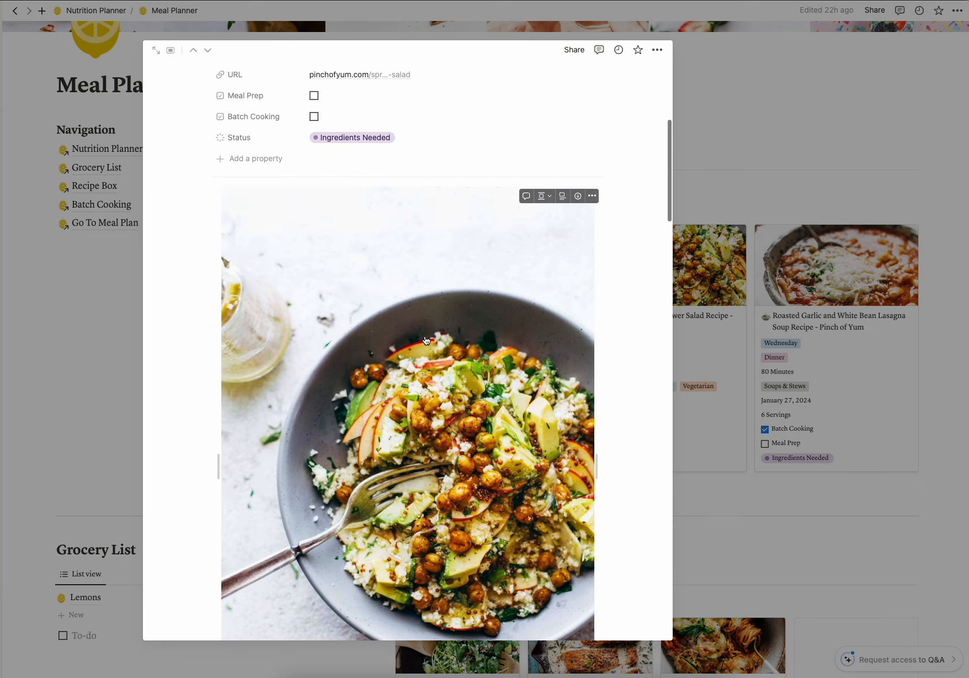
{"action": "scroll", "coordinate": [426, 340], "scroll_direction": "up", "scroll_amount": 3}
{"action": "left_click", "coordinate": [327, 120]}
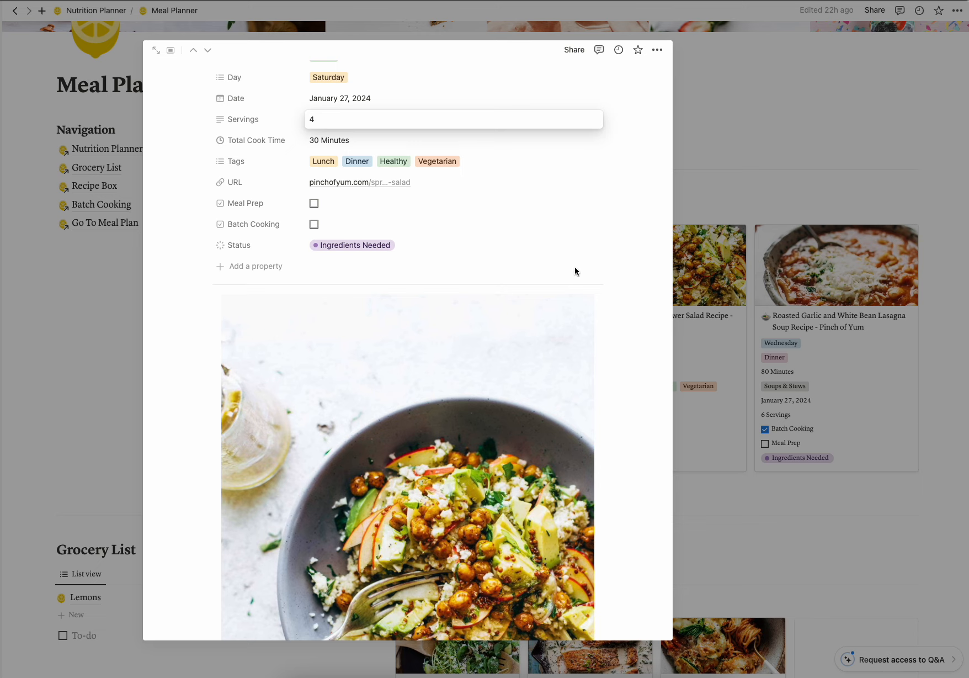
{"action": "left_click", "coordinate": [596, 303]}
Step: Check the timing details in the Cauliflower Salad recipe and set its Total Cook Time to 40 Minutes
{"action": "scroll", "coordinate": [596, 303], "scroll_direction": "down", "scroll_amount": 9}
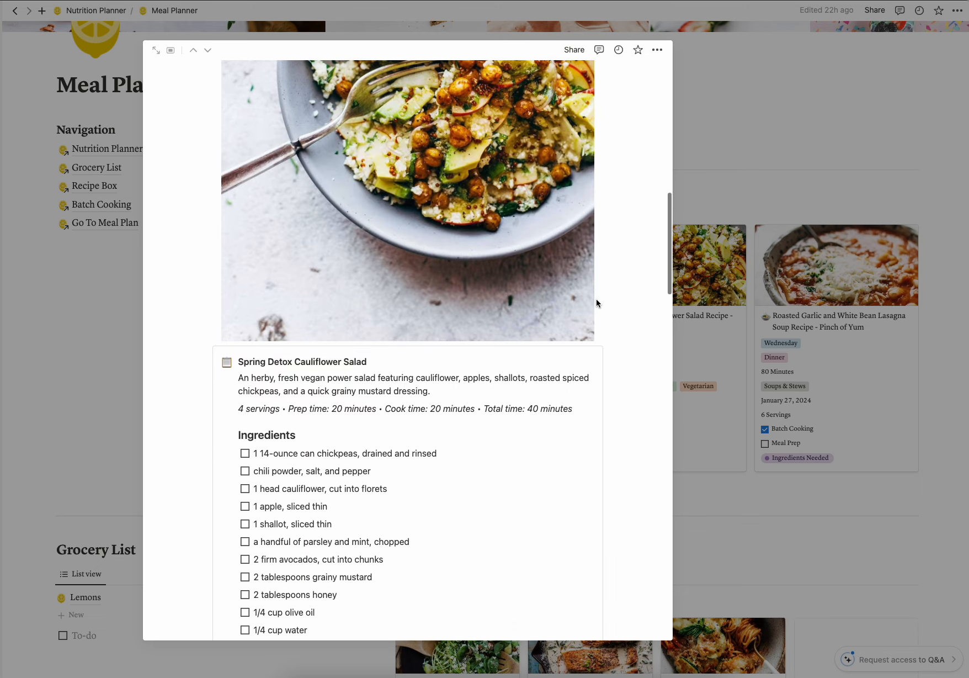
{"action": "scroll", "coordinate": [596, 303], "scroll_direction": "up", "scroll_amount": 7}
{"action": "scroll", "coordinate": [596, 303], "scroll_direction": "down", "scroll_amount": 6}
{"action": "scroll", "coordinate": [563, 301], "scroll_direction": "up", "scroll_amount": 9}
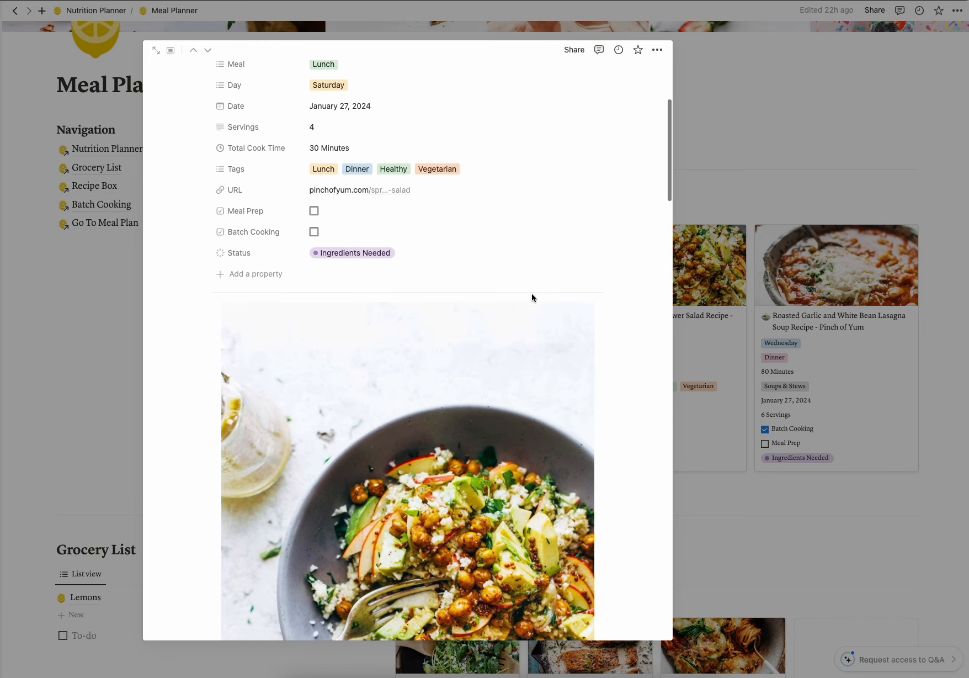
{"action": "left_click", "coordinate": [322, 177]}
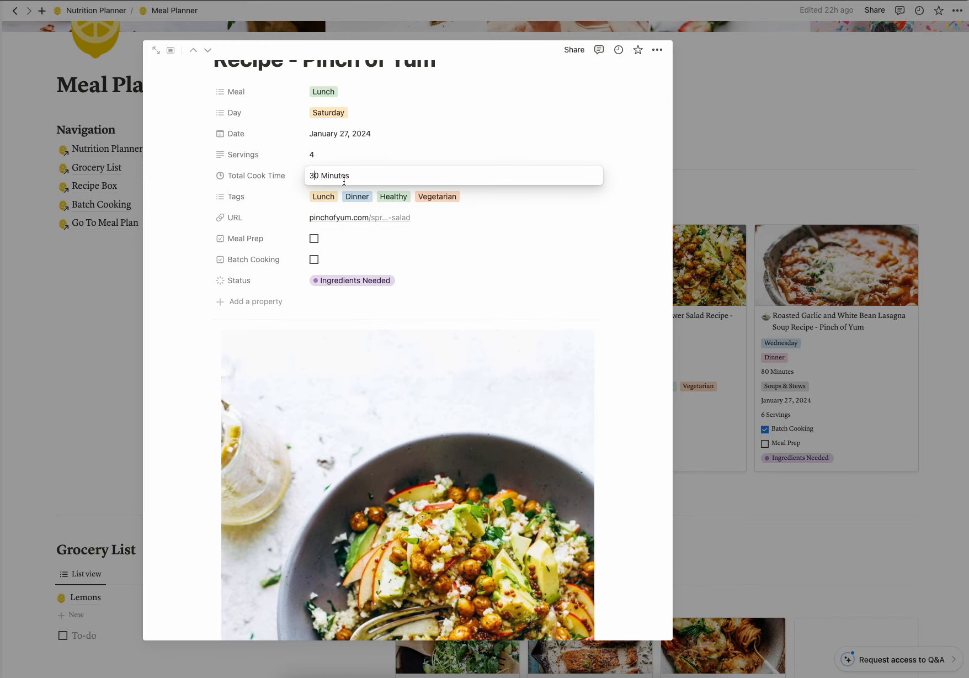
{"action": "key", "text": "BackSpace"}
{"action": "type", "text": "4"}
{"action": "left_click", "coordinate": [591, 153]}
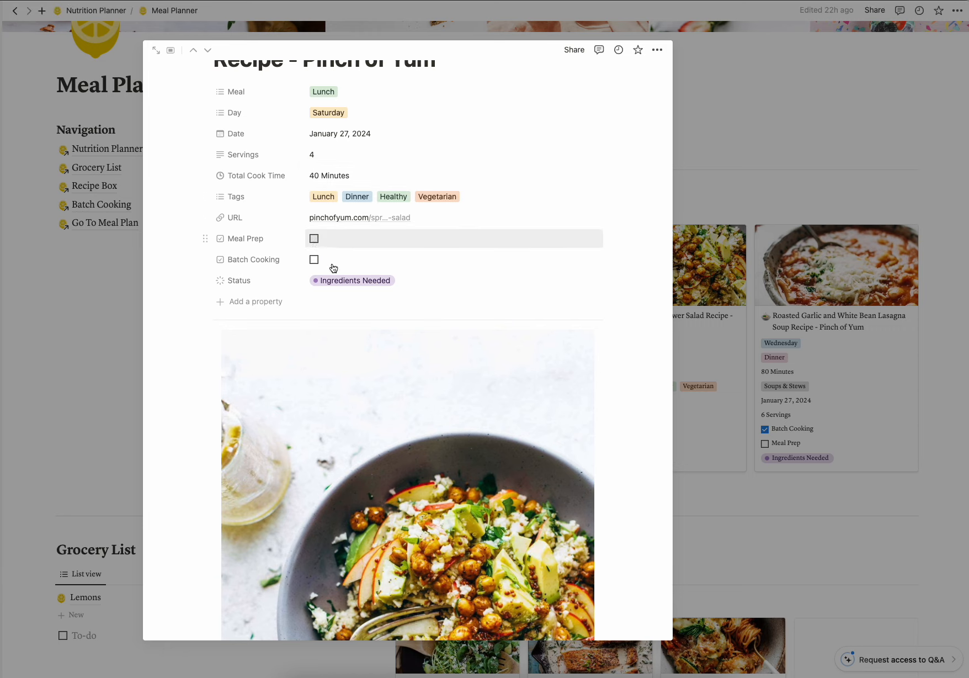
Step: Mark the Cauliflower Salad for Meal Prep, set its Status to Meal Prep Needed, and close the recipe
{"action": "scroll", "coordinate": [333, 269], "scroll_direction": "down", "scroll_amount": 5}
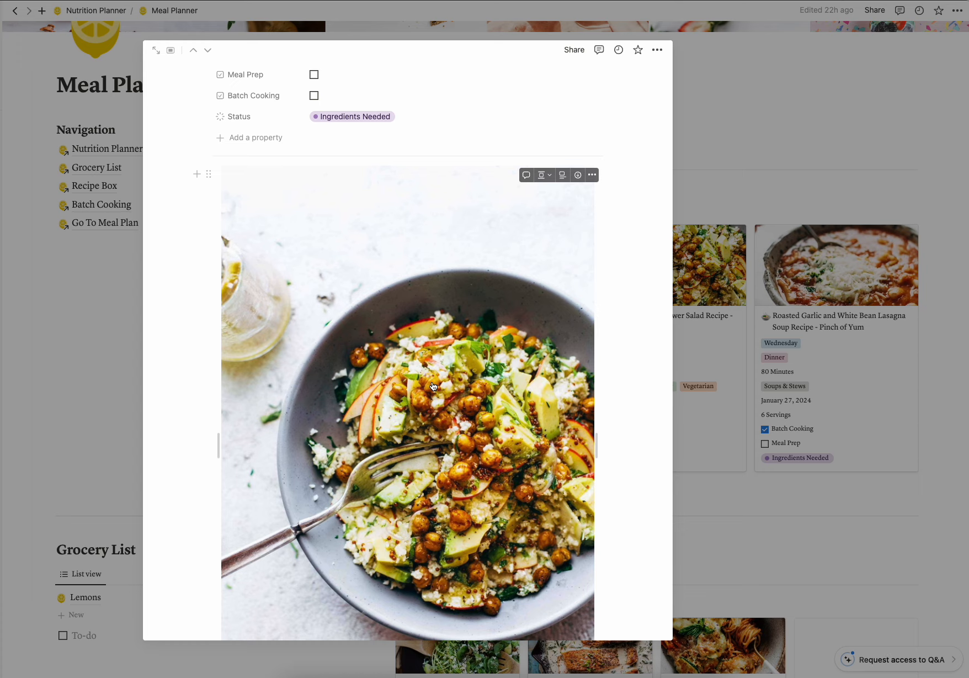
{"action": "scroll", "coordinate": [376, 339], "scroll_direction": "up", "scroll_amount": 10}
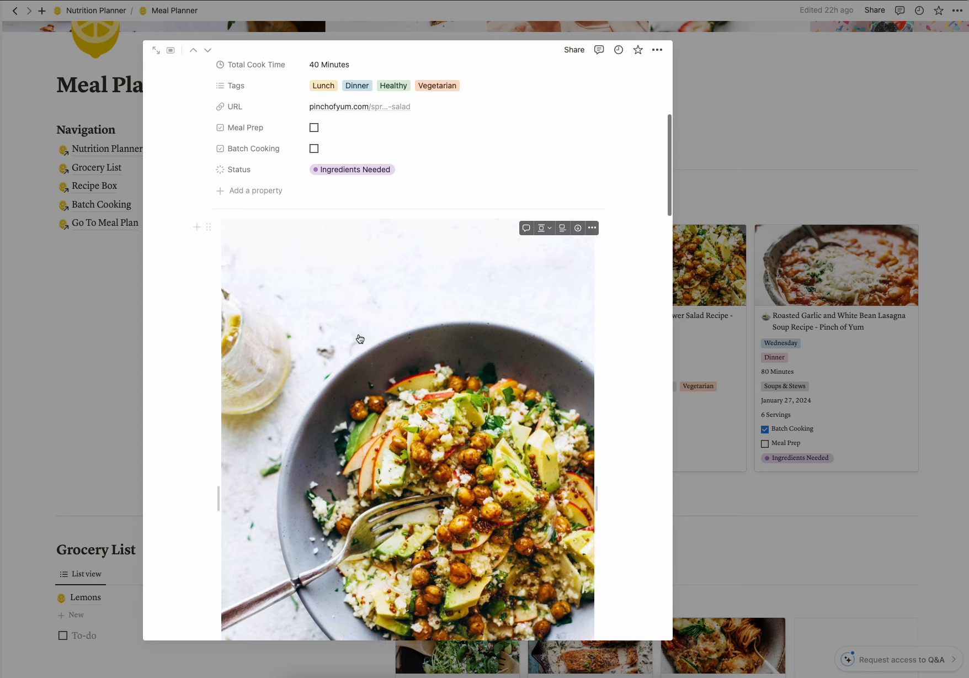
{"action": "left_click", "coordinate": [313, 394]}
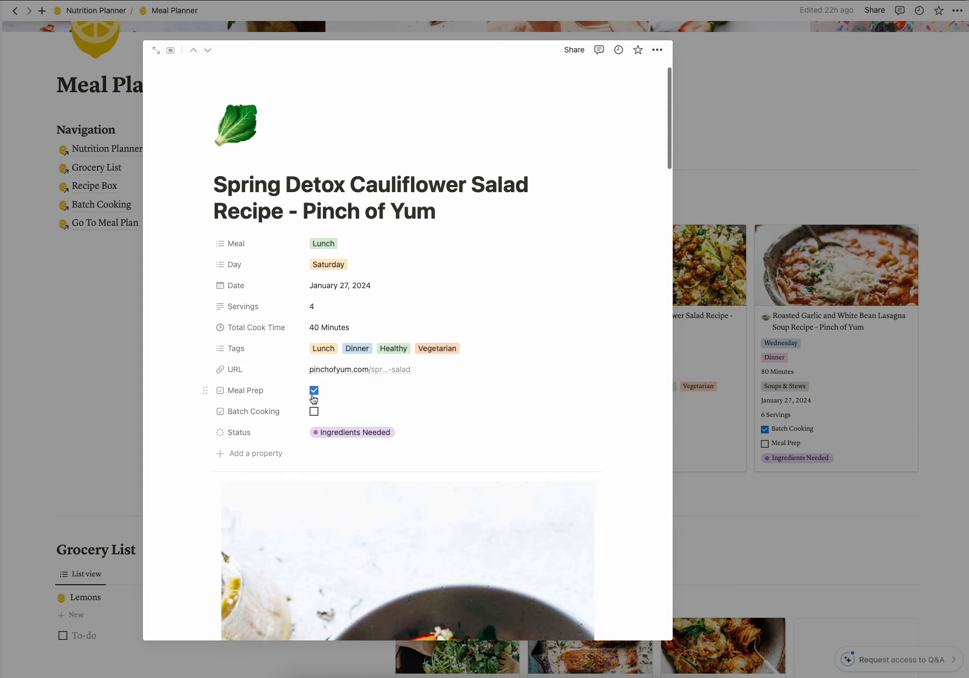
{"action": "left_click", "coordinate": [347, 436]}
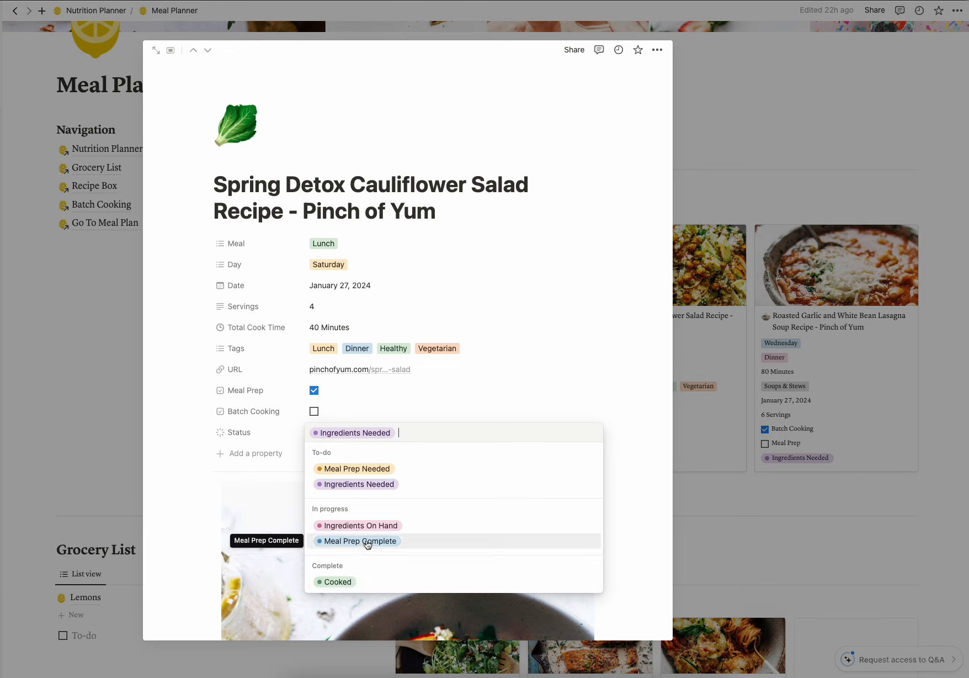
{"action": "left_click", "coordinate": [369, 473]}
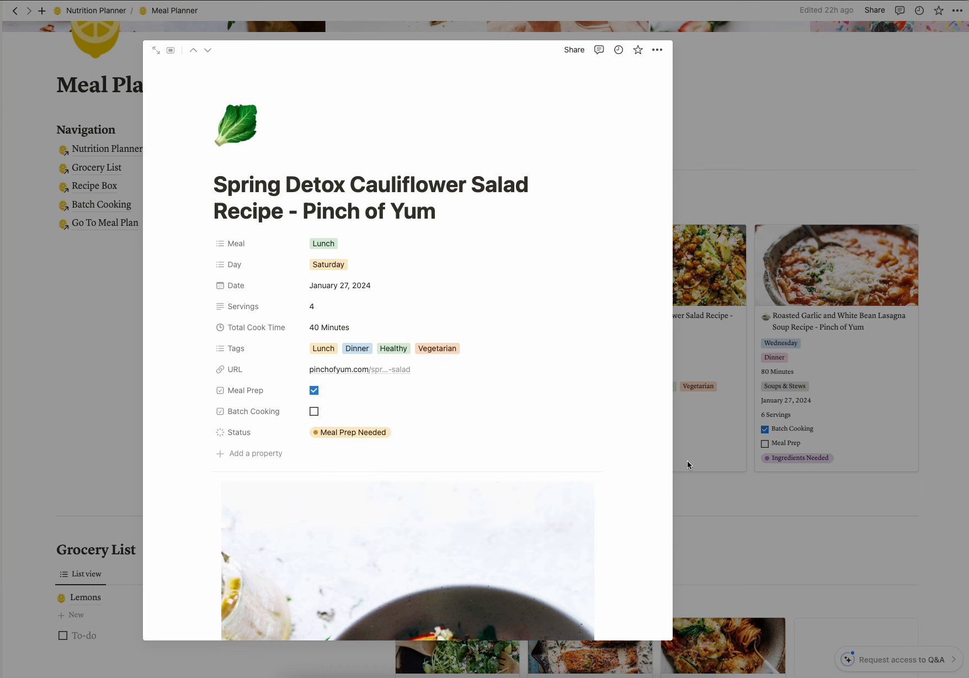
{"action": "left_click", "coordinate": [716, 506]}
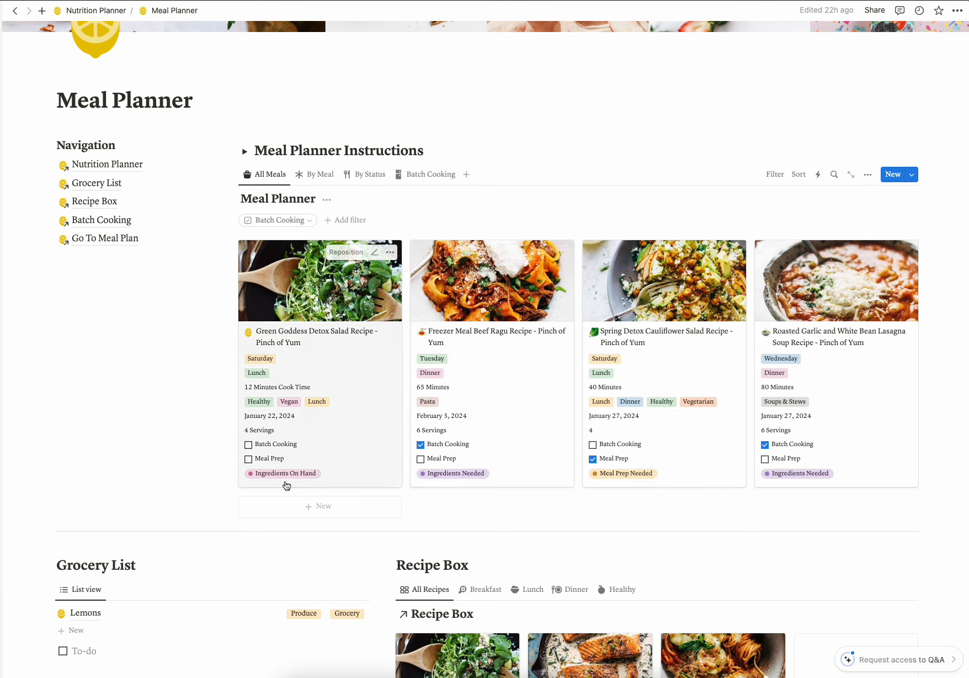
Step: Set the Freezer Meal Beef Ragu's status to Cooked directly on its card in the Meal Planner gallery
{"action": "left_click", "coordinate": [466, 478]}
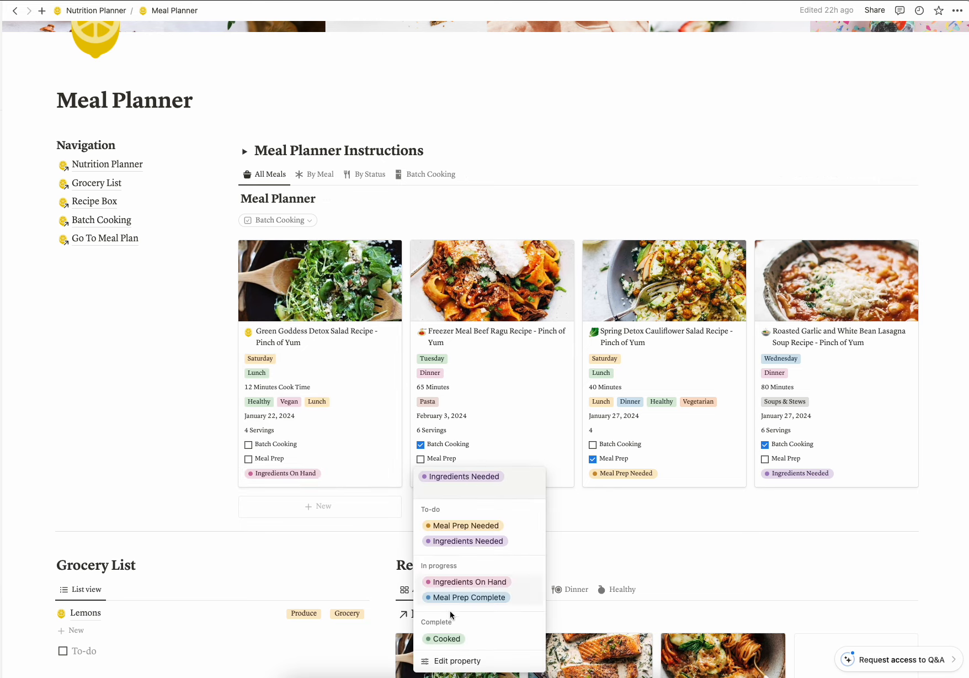
{"action": "left_click", "coordinate": [443, 640]}
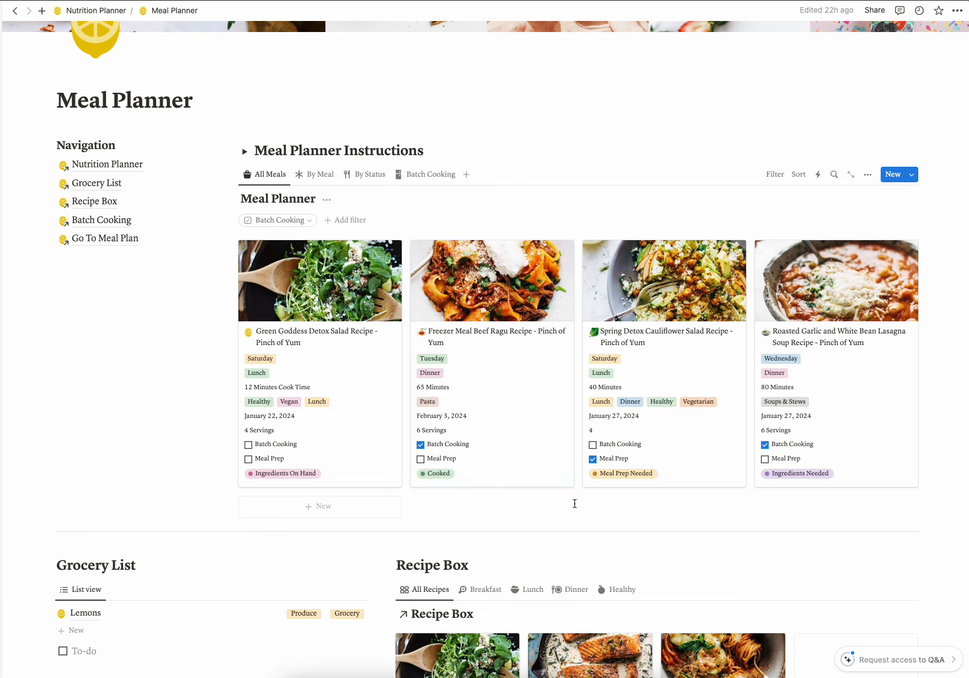
Step: Look through the Recipe Box's Breakfast, Lunch, Dinner and Healthy views below the Meal Planner
{"action": "scroll", "coordinate": [575, 504], "scroll_direction": "down", "scroll_amount": 6}
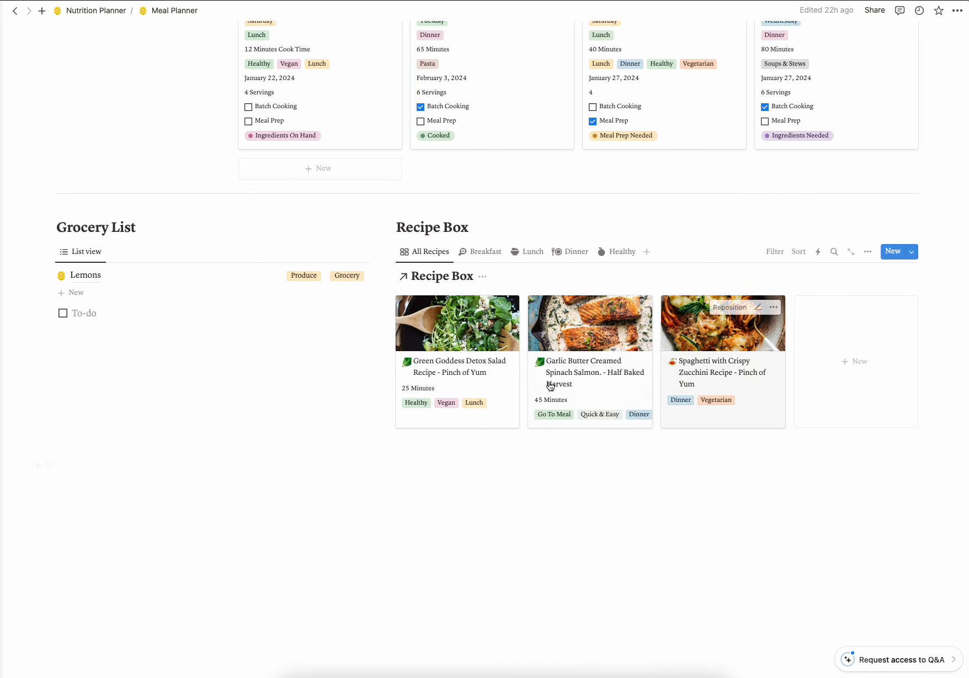
{"action": "scroll", "coordinate": [511, 423], "scroll_direction": "up", "scroll_amount": 2}
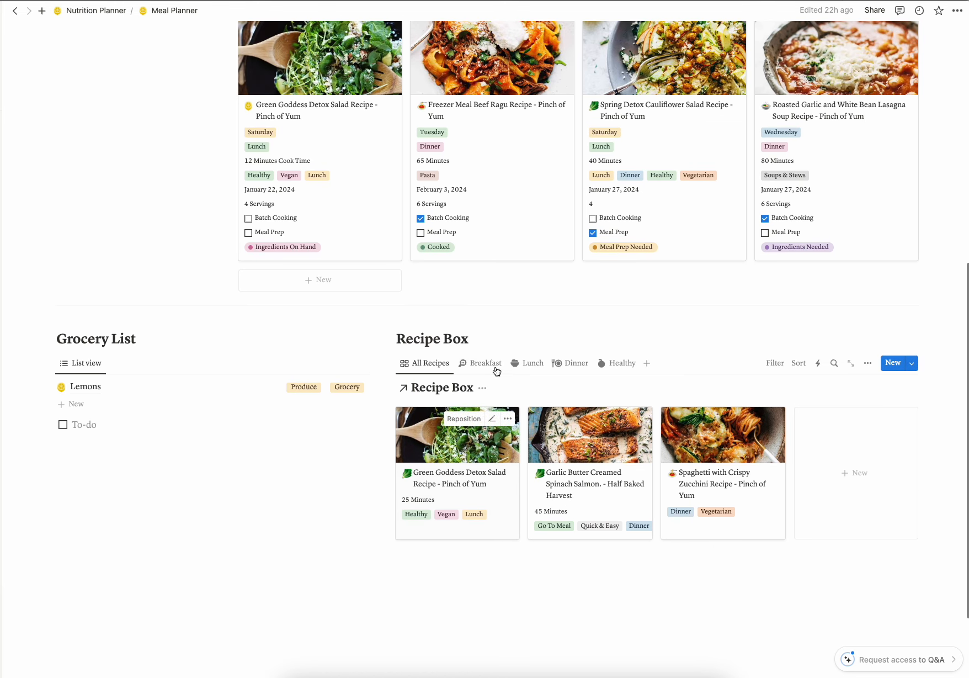
{"action": "left_click", "coordinate": [495, 369]}
{"action": "left_click", "coordinate": [524, 364]}
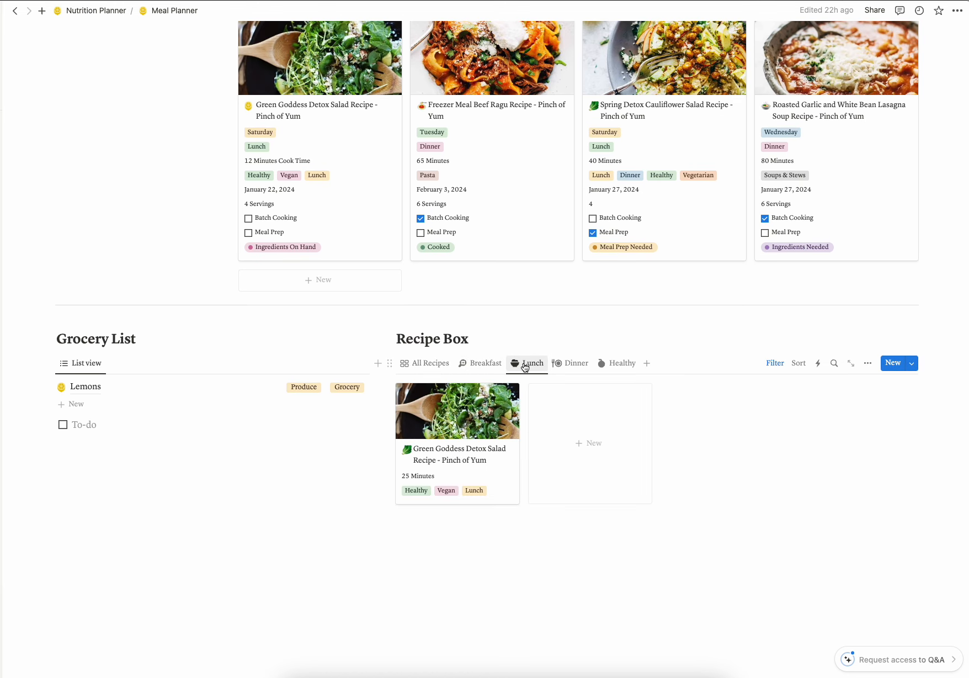
{"action": "left_click", "coordinate": [577, 365]}
{"action": "left_click", "coordinate": [622, 363]}
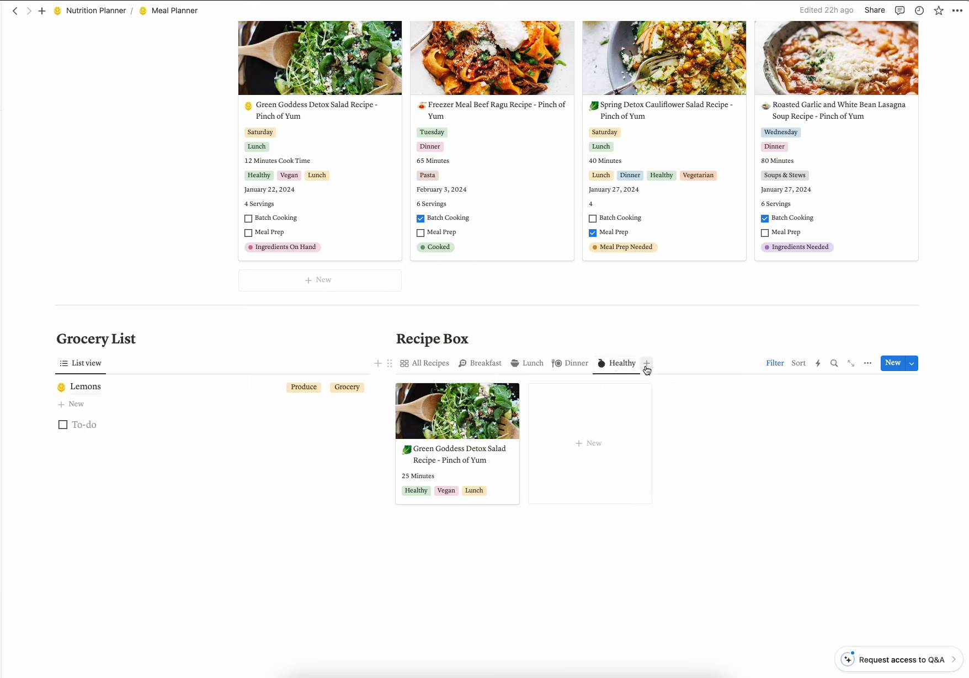
{"action": "left_click", "coordinate": [481, 363]}
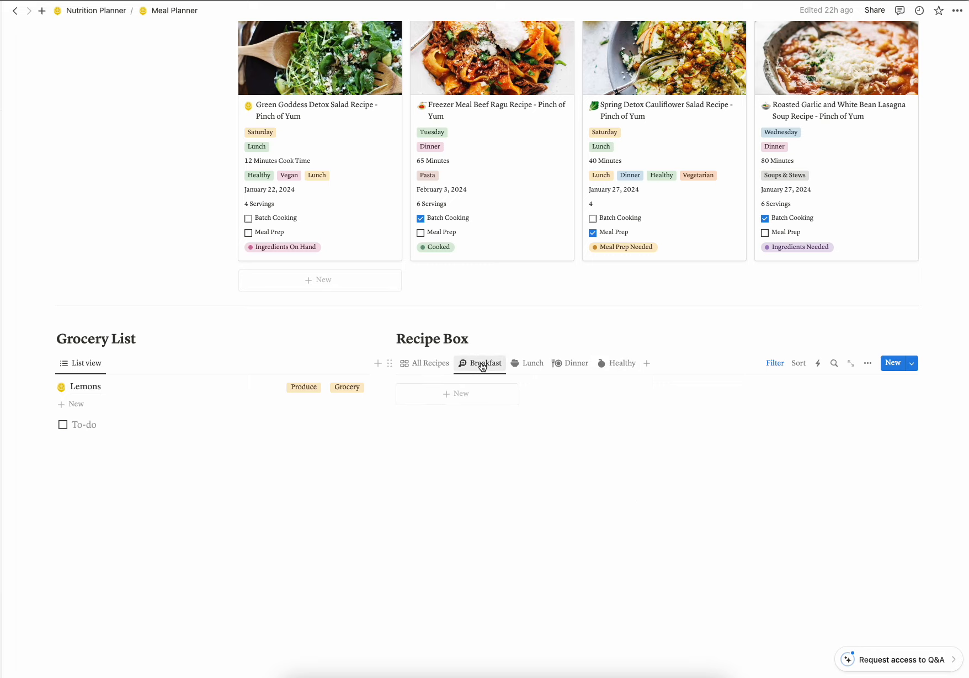
Step: Add a new view to the Recipe Box as a copy of its All Recipes view
{"action": "left_click", "coordinate": [647, 363]}
{"action": "left_click", "coordinate": [814, 442]}
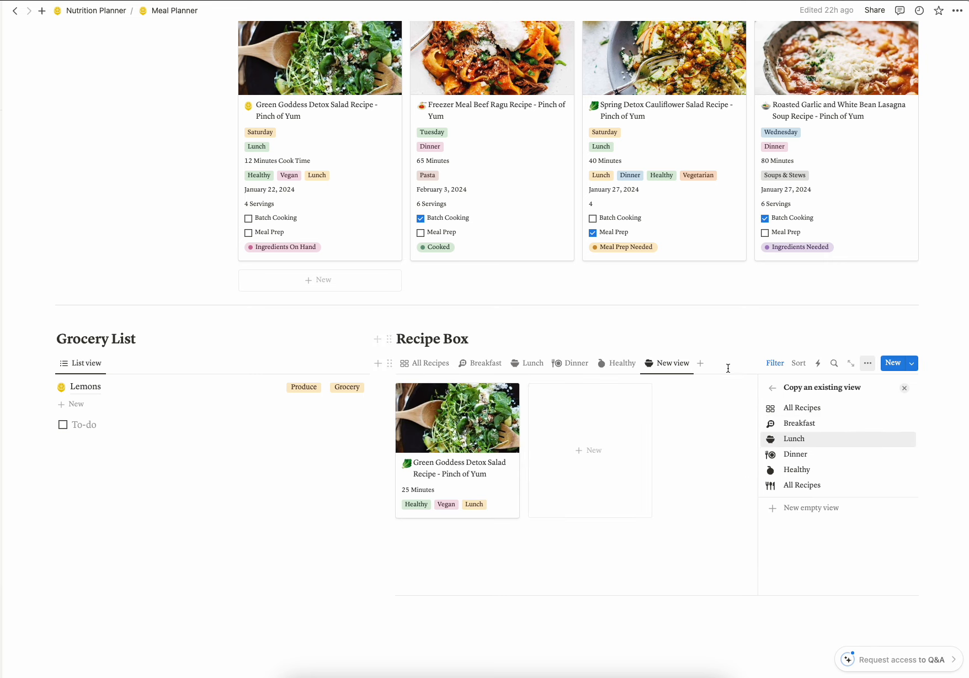
{"action": "left_click", "coordinate": [802, 407]}
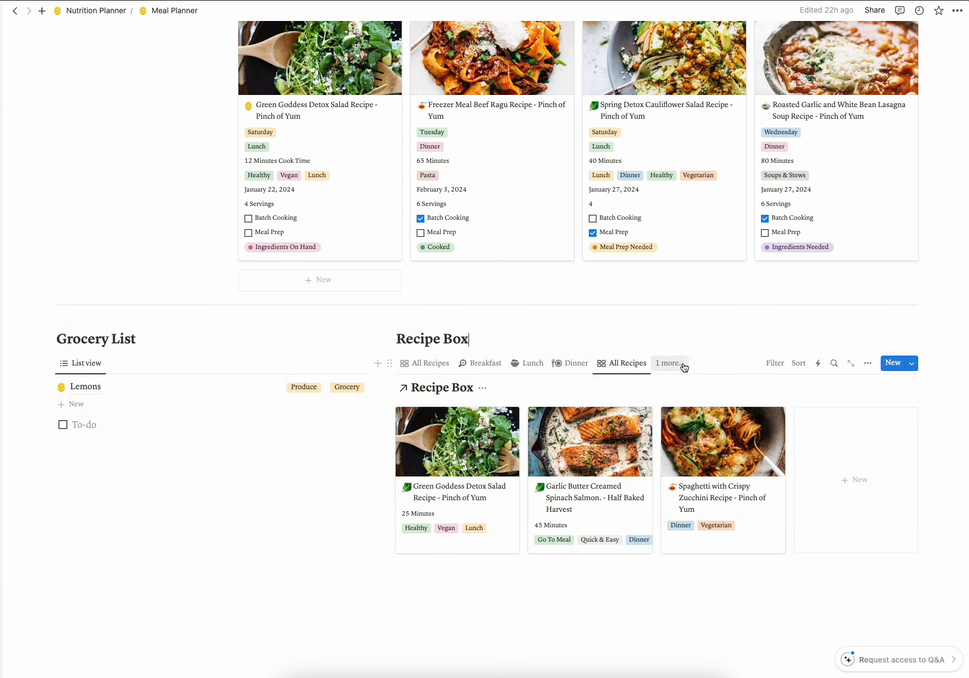
Step: Rename the copied All Recipes view in the Recipe Box to Healthy
{"action": "left_click", "coordinate": [683, 365]}
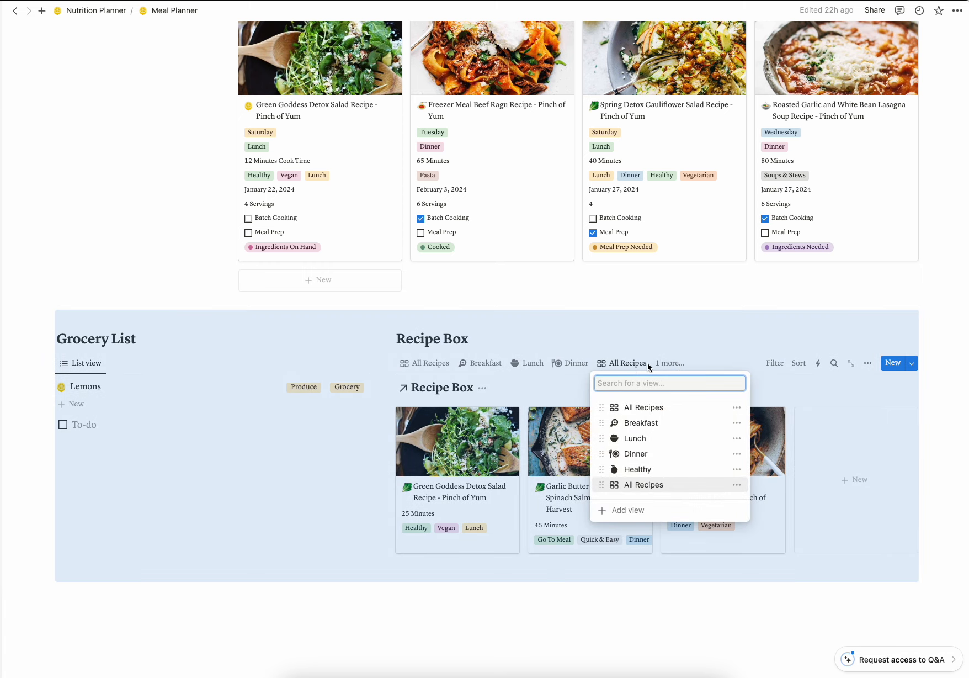
{"action": "left_click", "coordinate": [630, 366]}
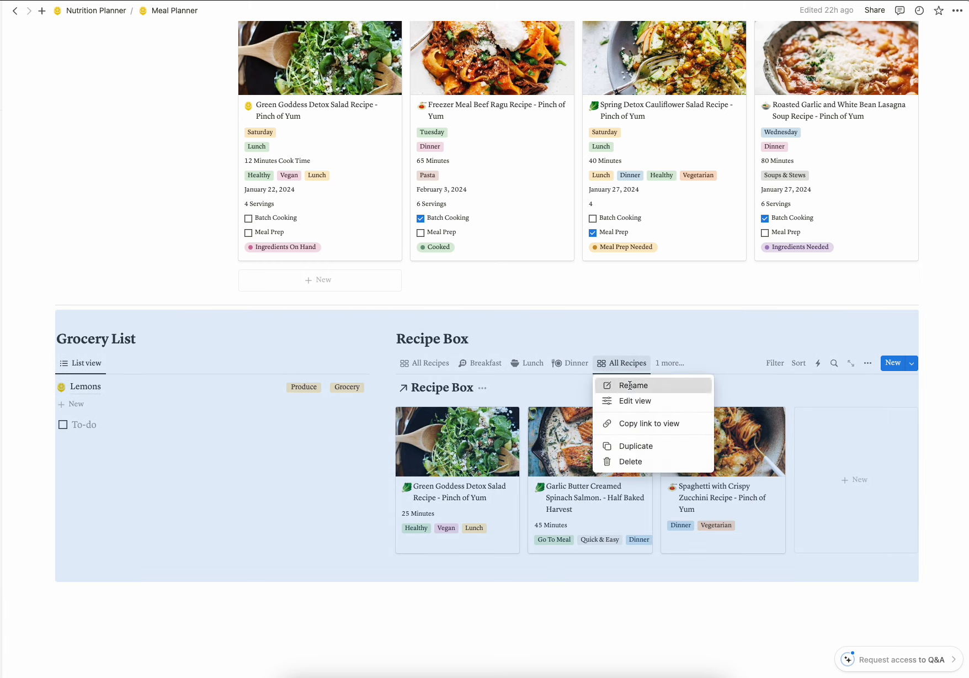
{"action": "left_click", "coordinate": [630, 383]}
{"action": "key", "text": "BackSpace"}
{"action": "key", "text": "BackSpace"}
{"action": "key", "text": "BackSpace"}
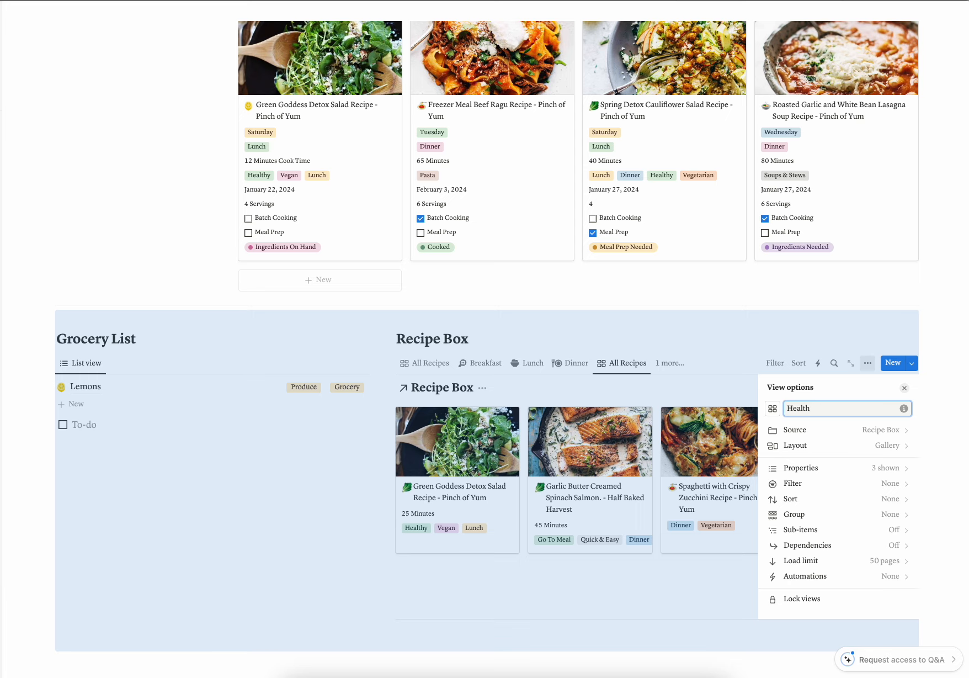
{"action": "type", "text": "Healthy"}
{"action": "left_click", "coordinate": [687, 376]}
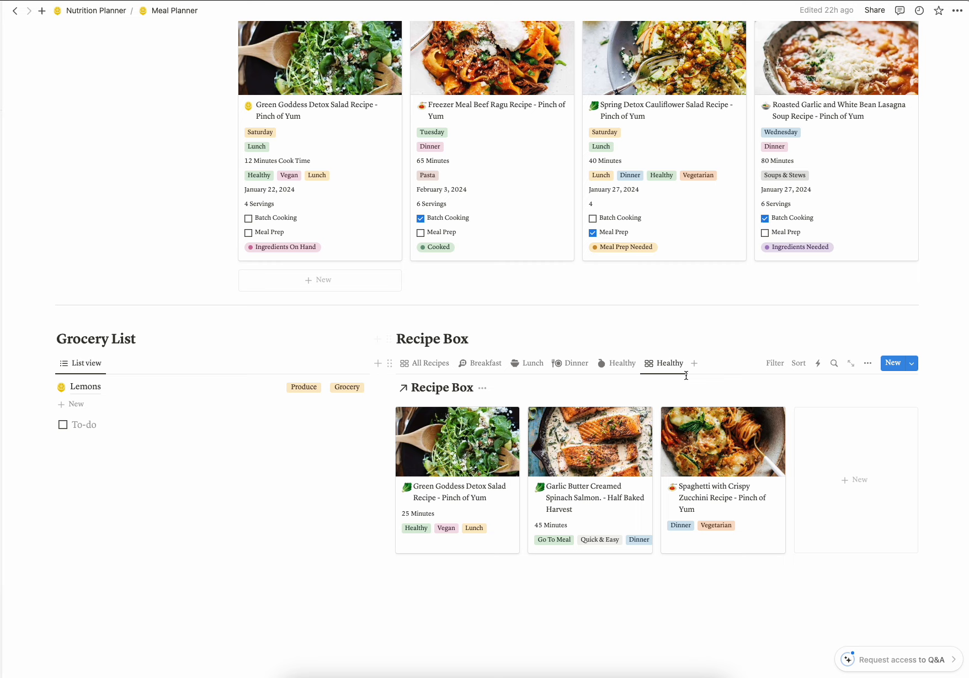
Step: Filter the new Healthy view of the Recipe Box to recipes whose Tags contain Healthy
{"action": "left_click", "coordinate": [777, 365]}
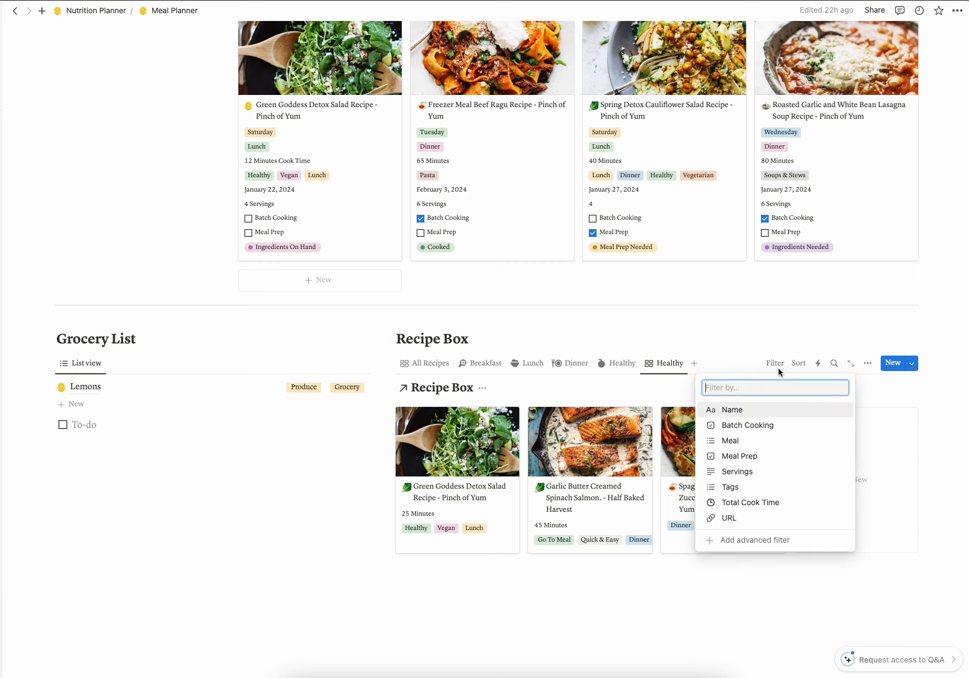
{"action": "left_click", "coordinate": [738, 487]}
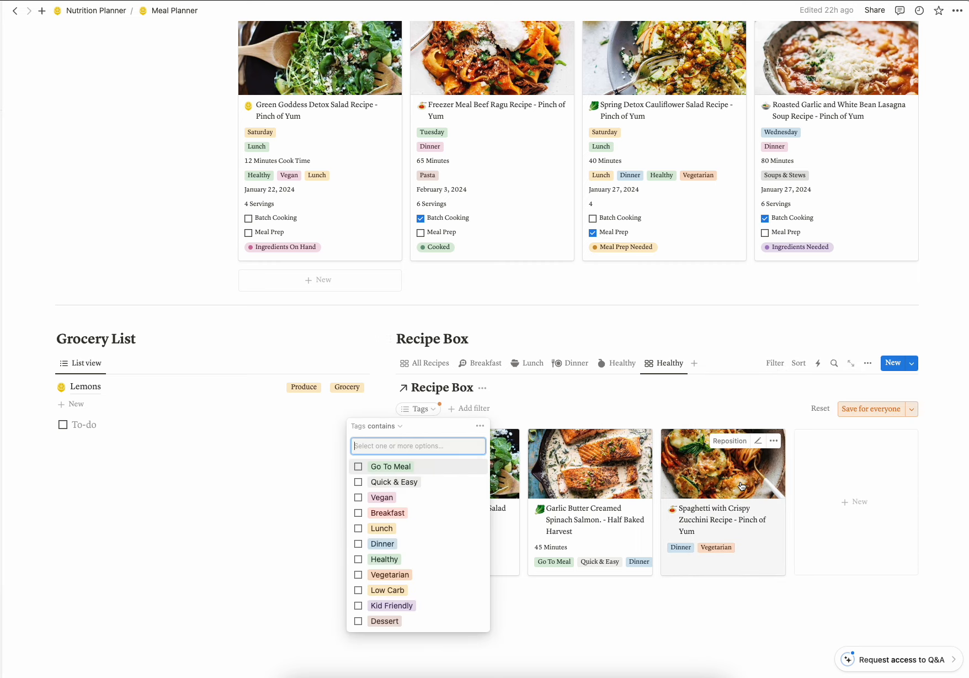
{"action": "left_click", "coordinate": [358, 560]}
{"action": "left_click", "coordinate": [600, 399]}
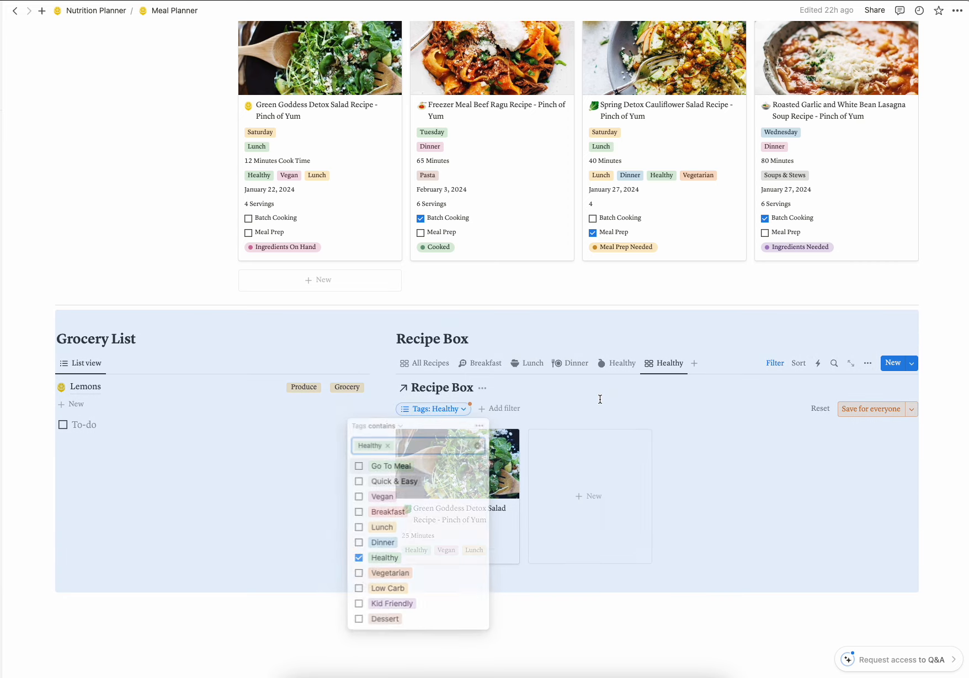
{"action": "left_click", "coordinate": [626, 324]}
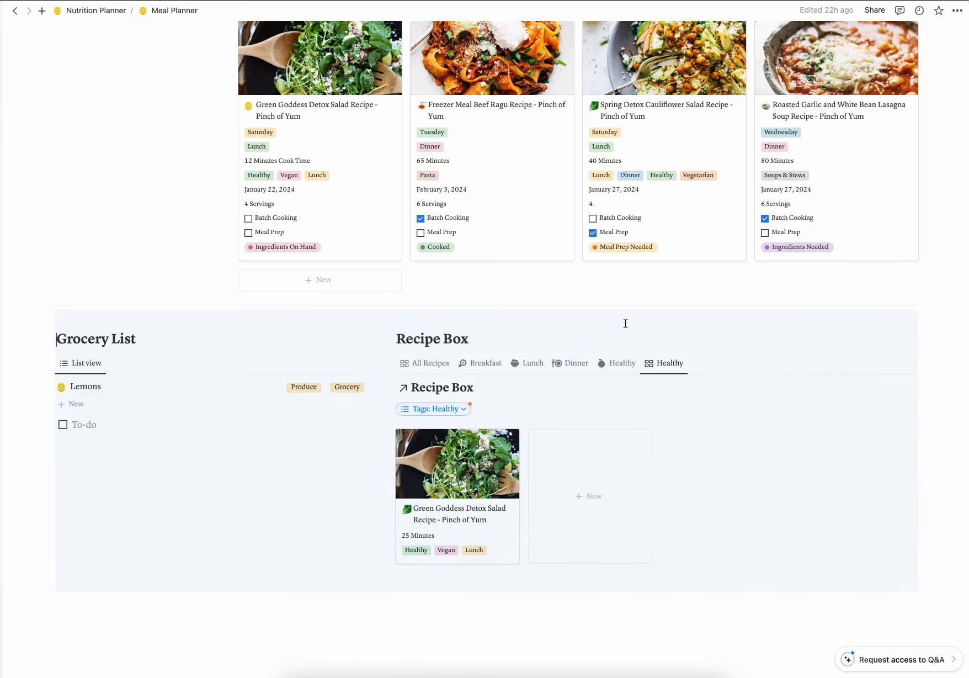
Step: Delete the duplicate Healthy view from the Recipe Box
{"action": "left_click", "coordinate": [650, 368]}
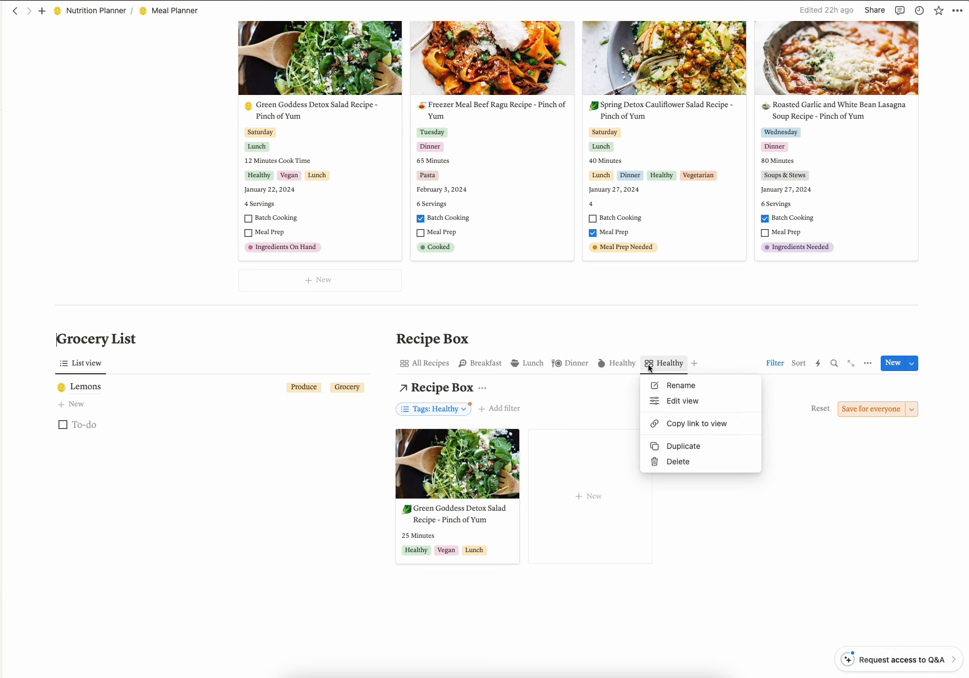
{"action": "left_click", "coordinate": [675, 461]}
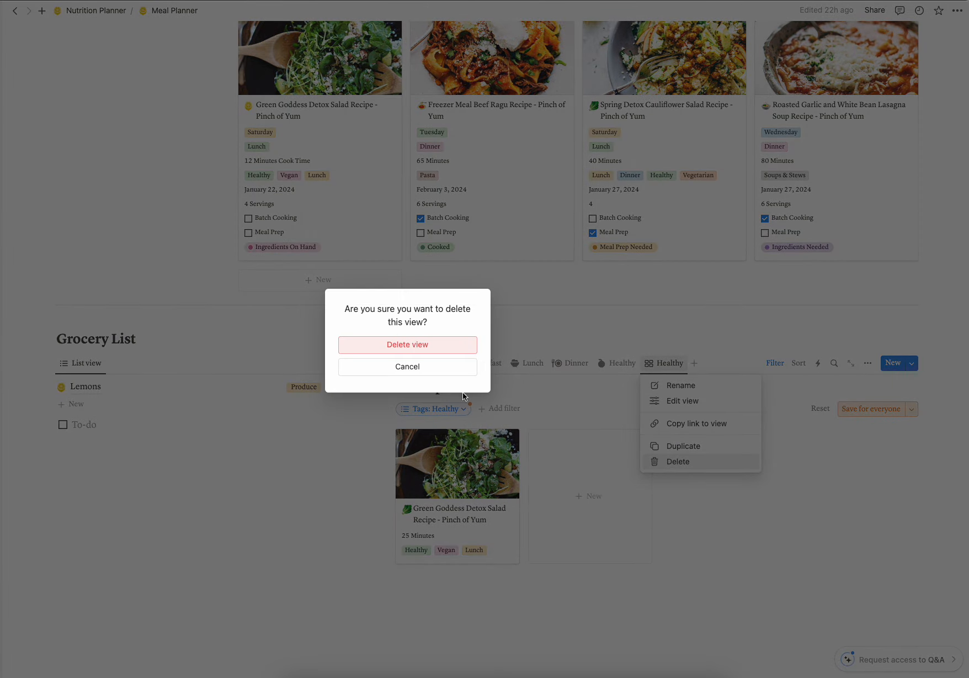
{"action": "left_click", "coordinate": [437, 346]}
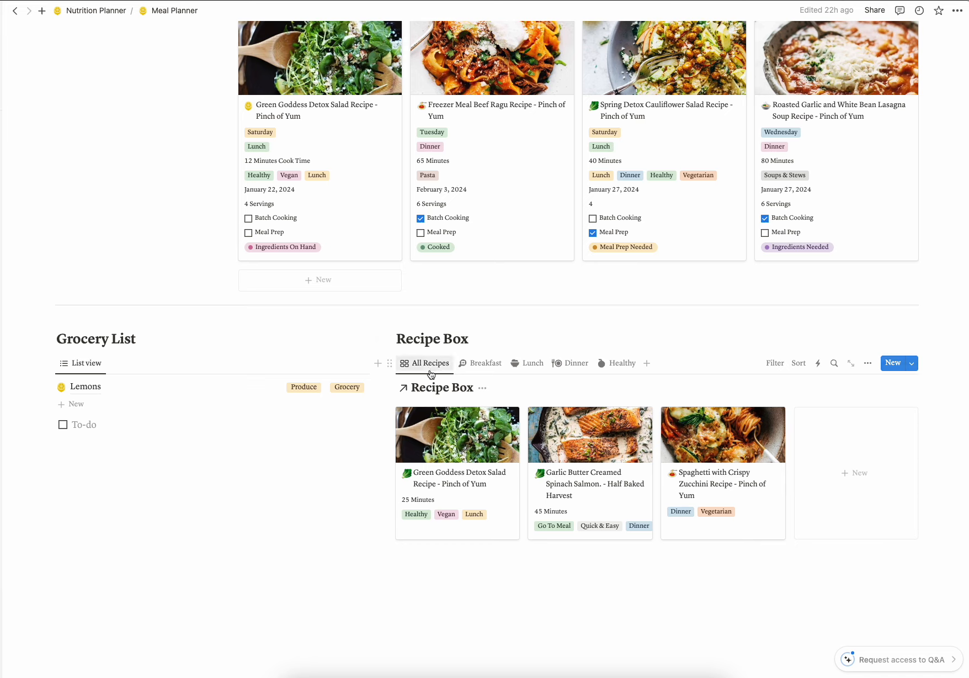
Step: Change the icon of the Recipe Box's All Recipes view to the cherries and return to the Meal Planner gallery
{"action": "left_click", "coordinate": [405, 369]}
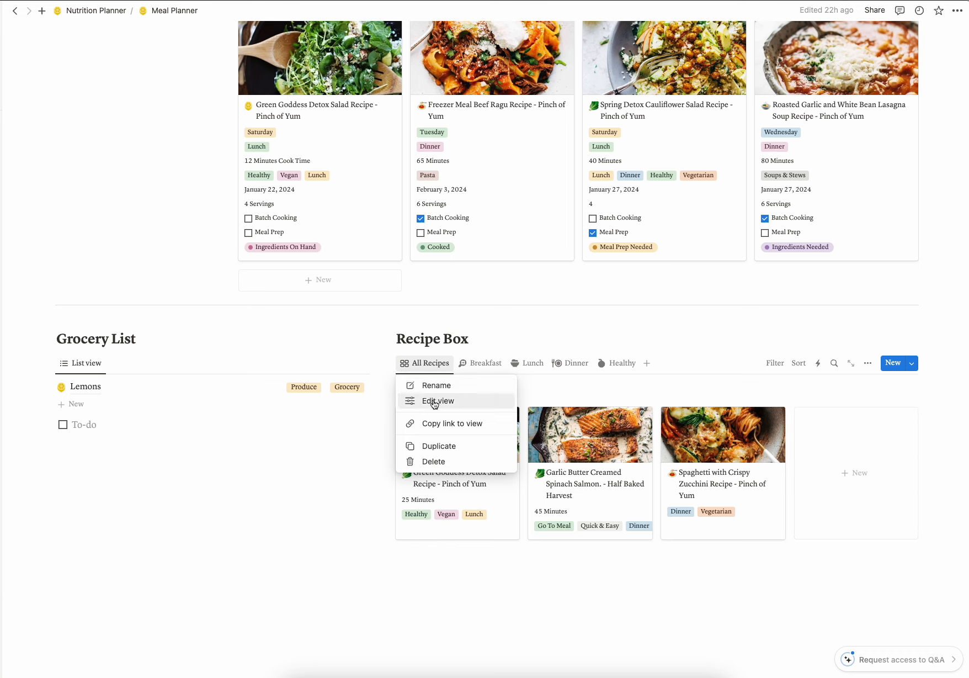
{"action": "left_click", "coordinate": [439, 400]}
{"action": "left_click", "coordinate": [773, 409]}
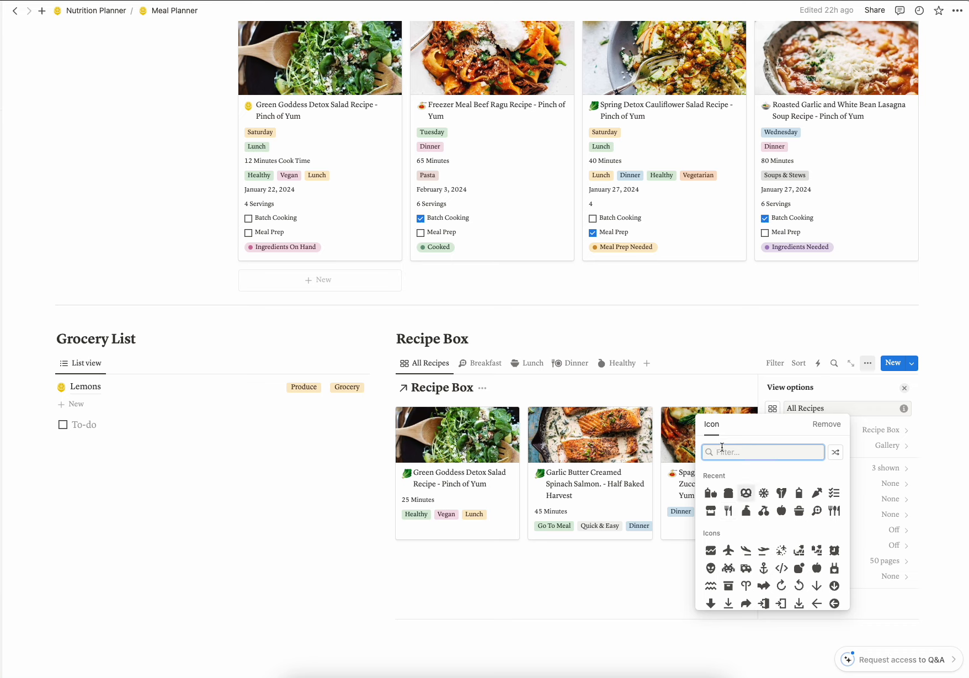
{"action": "left_click", "coordinate": [764, 510]}
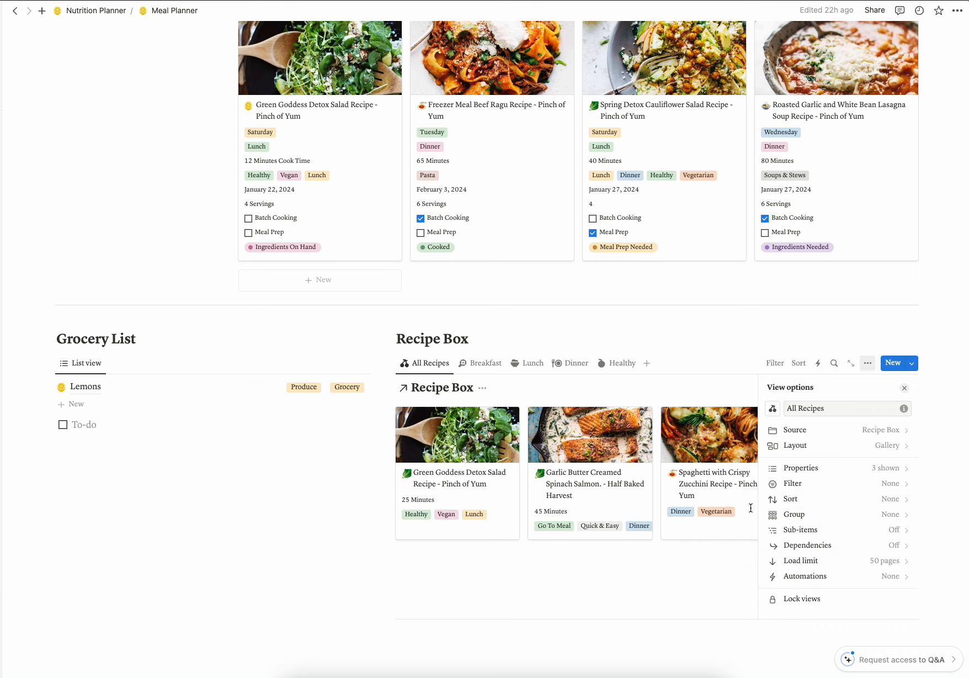
{"action": "left_click", "coordinate": [355, 496]}
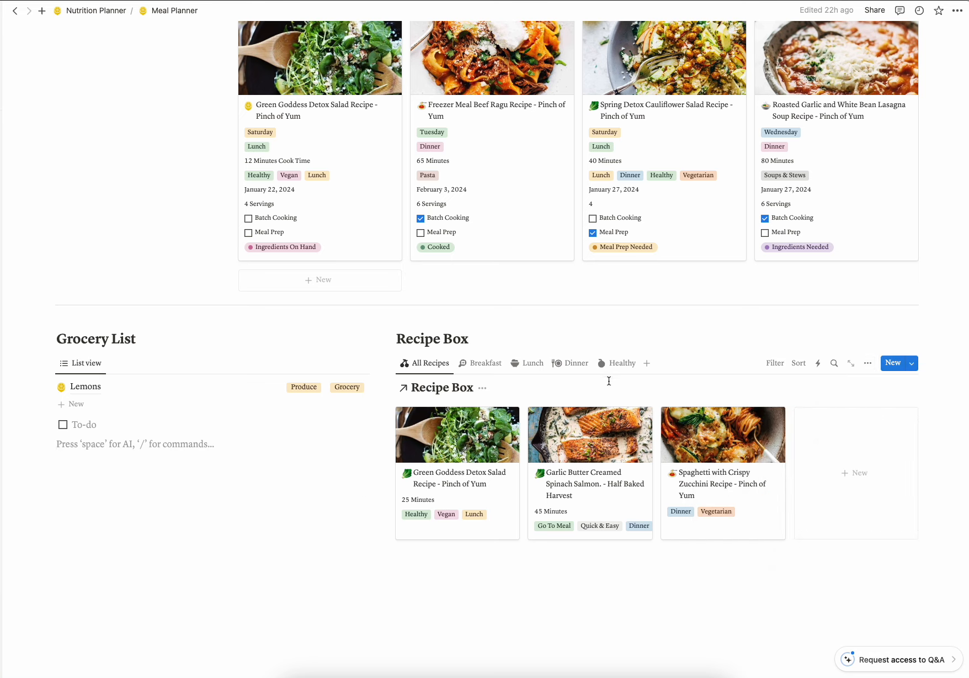
{"action": "scroll", "coordinate": [609, 381], "scroll_direction": "up", "scroll_amount": 6}
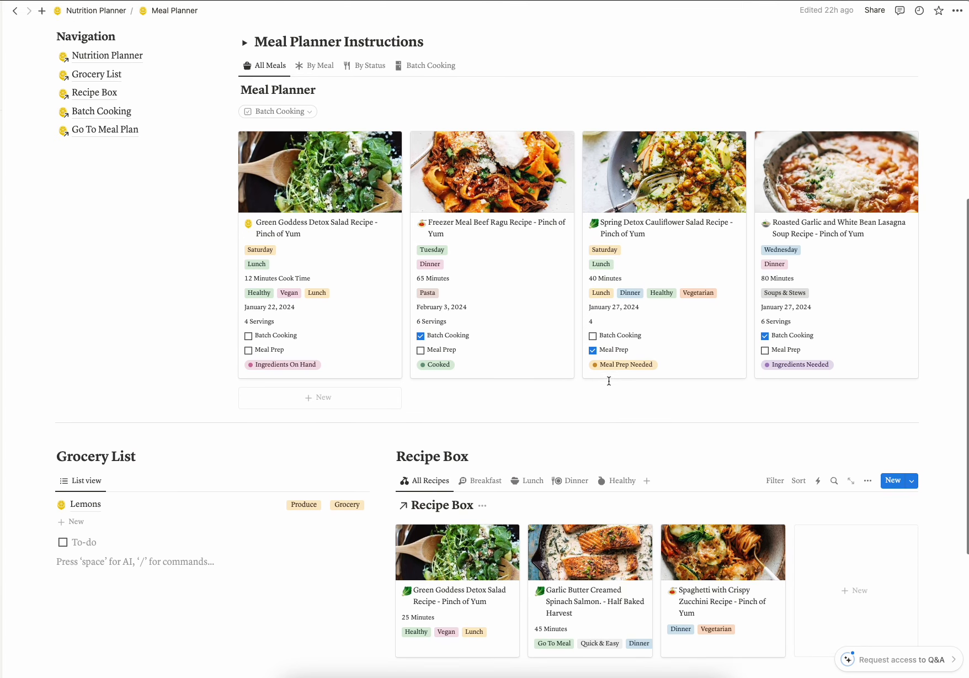
Step: Add a Kale item to the Grocery List on the Meal Planner page and tag it Produce
{"action": "scroll", "coordinate": [610, 384], "scroll_direction": "down", "scroll_amount": 6}
{"action": "scroll", "coordinate": [610, 385], "scroll_direction": "down", "scroll_amount": 1}
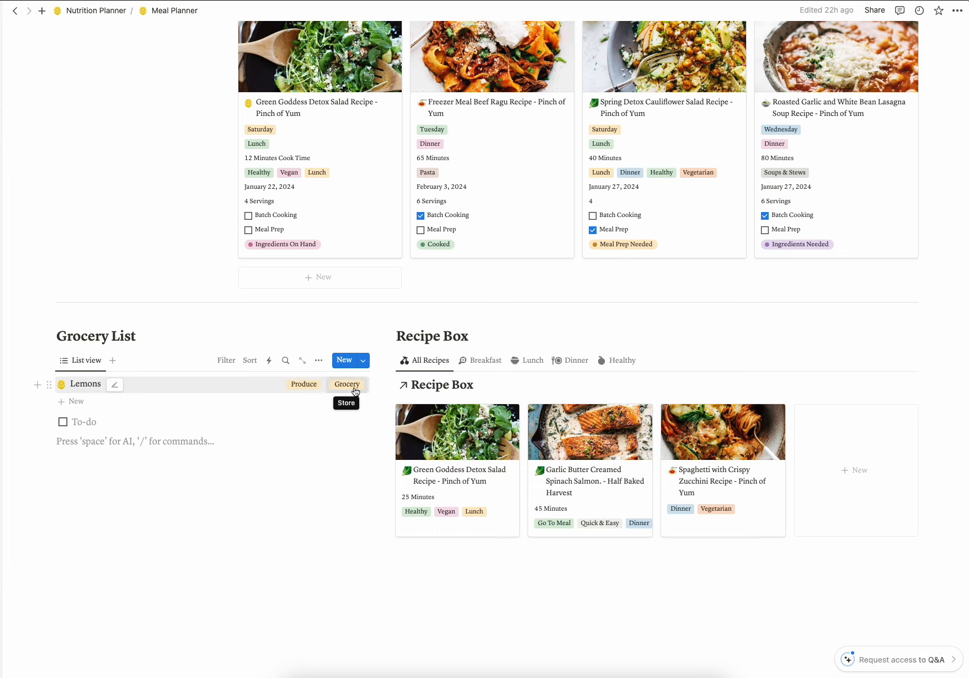
{"action": "left_click", "coordinate": [79, 403]}
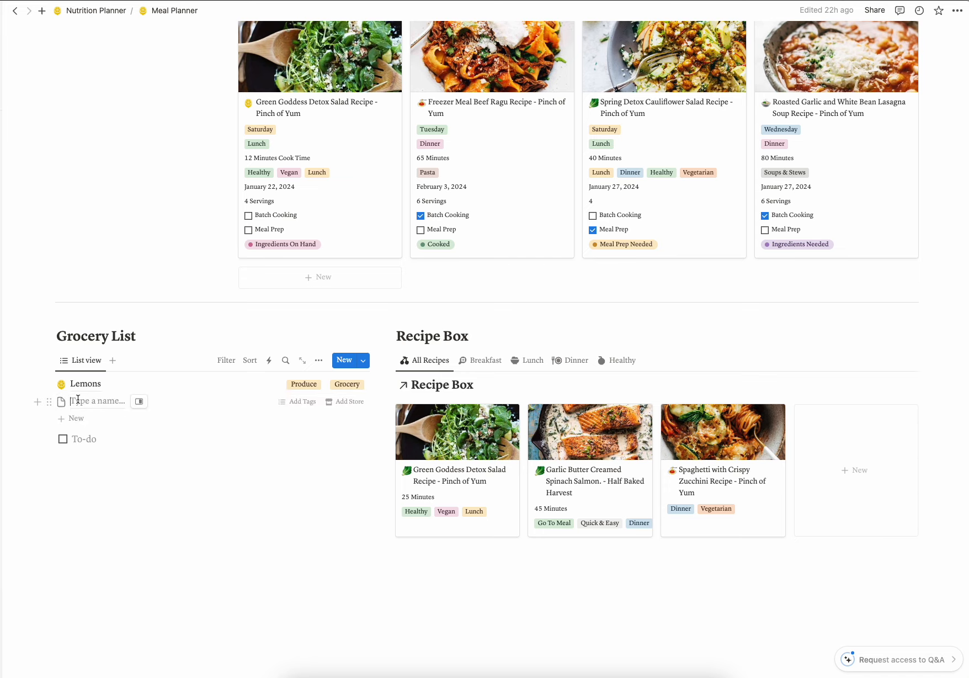
{"action": "type", "text": "Kale"}
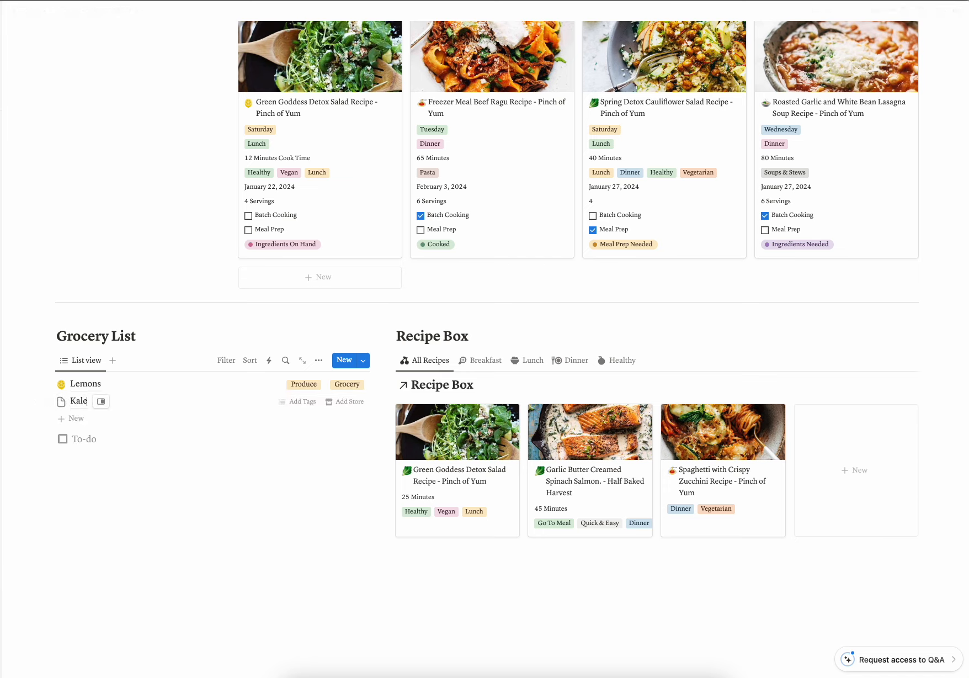
{"action": "left_click", "coordinate": [284, 403]}
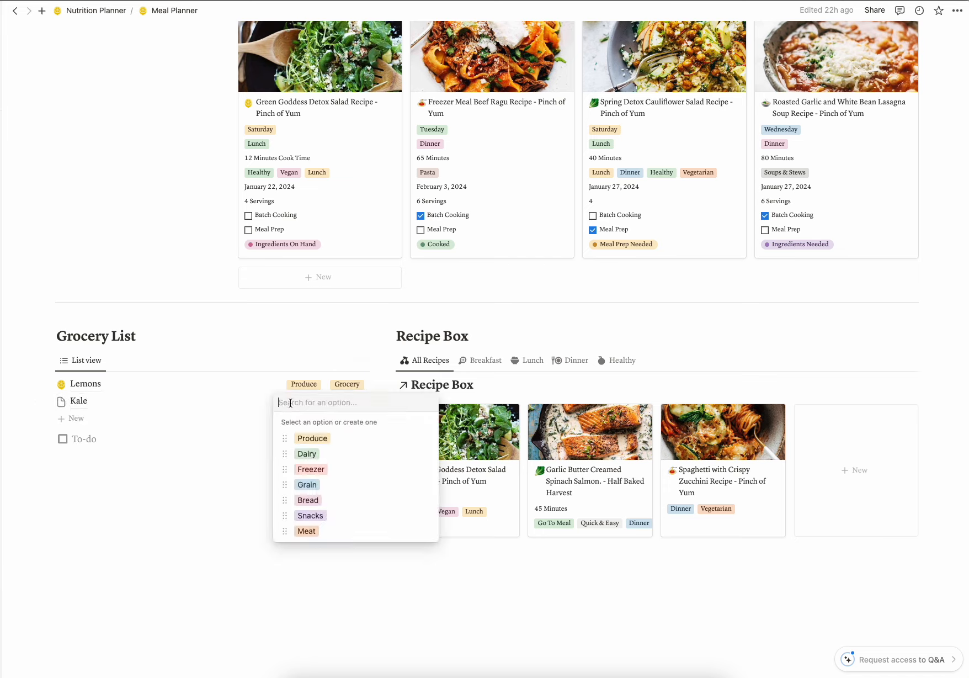
{"action": "left_click", "coordinate": [313, 441]}
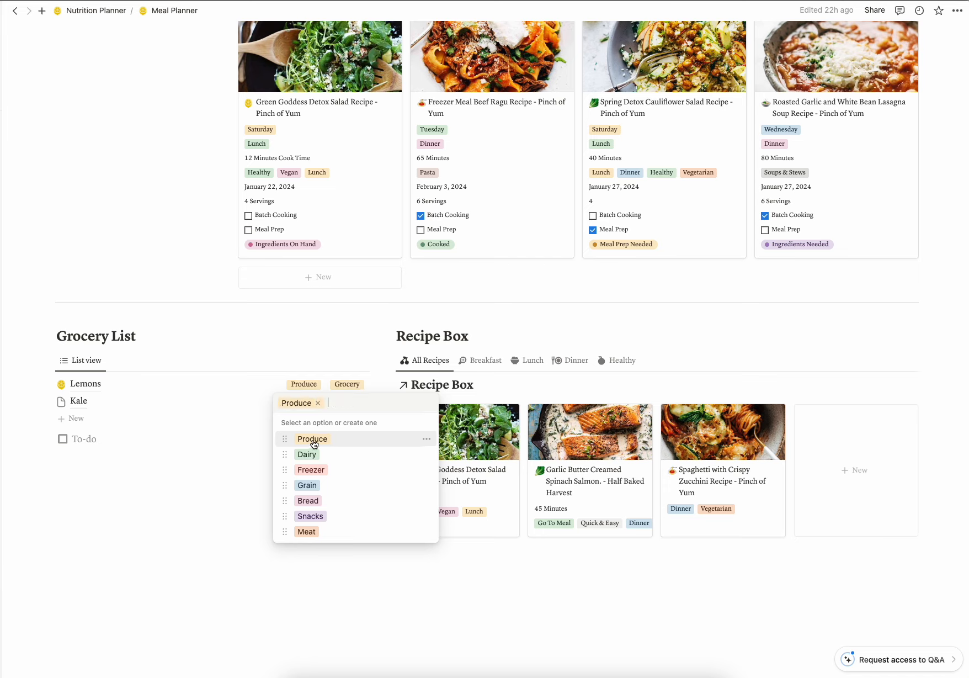
{"action": "left_click", "coordinate": [241, 388]}
Step: Set the Kale item's store to Farmers Market and give it the leafy green icon
{"action": "left_click", "coordinate": [342, 402]}
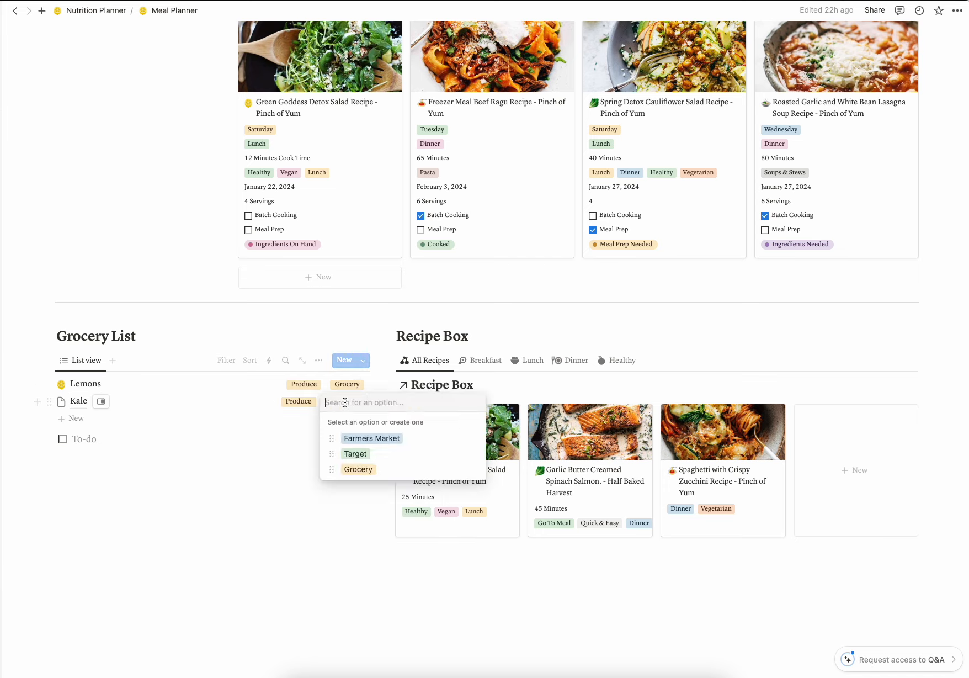
{"action": "left_click", "coordinate": [368, 444]}
{"action": "left_click", "coordinate": [242, 445]}
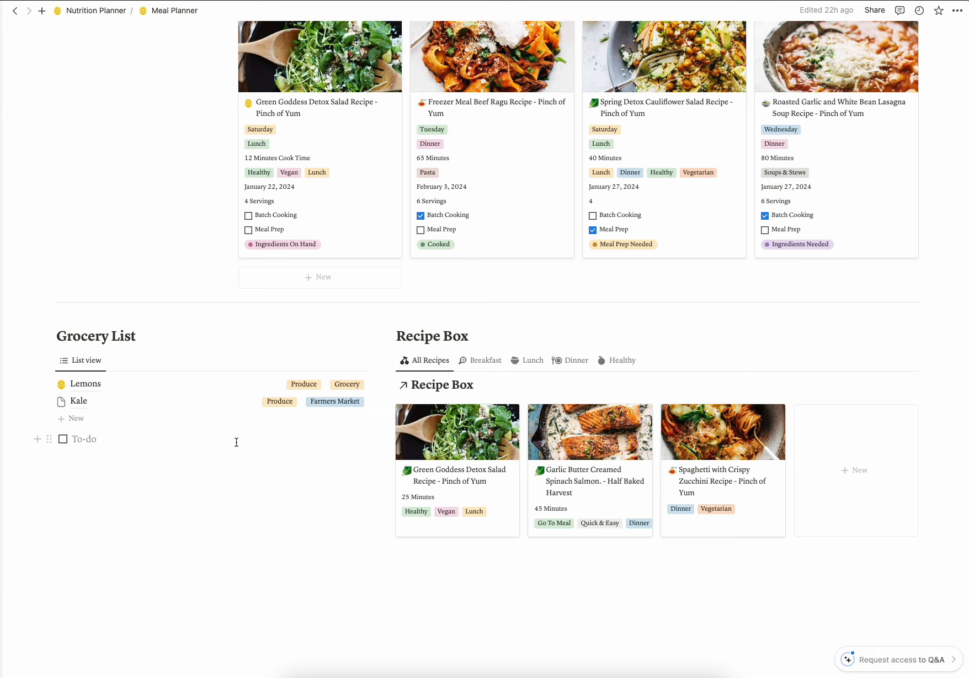
{"action": "left_click", "coordinate": [61, 401]}
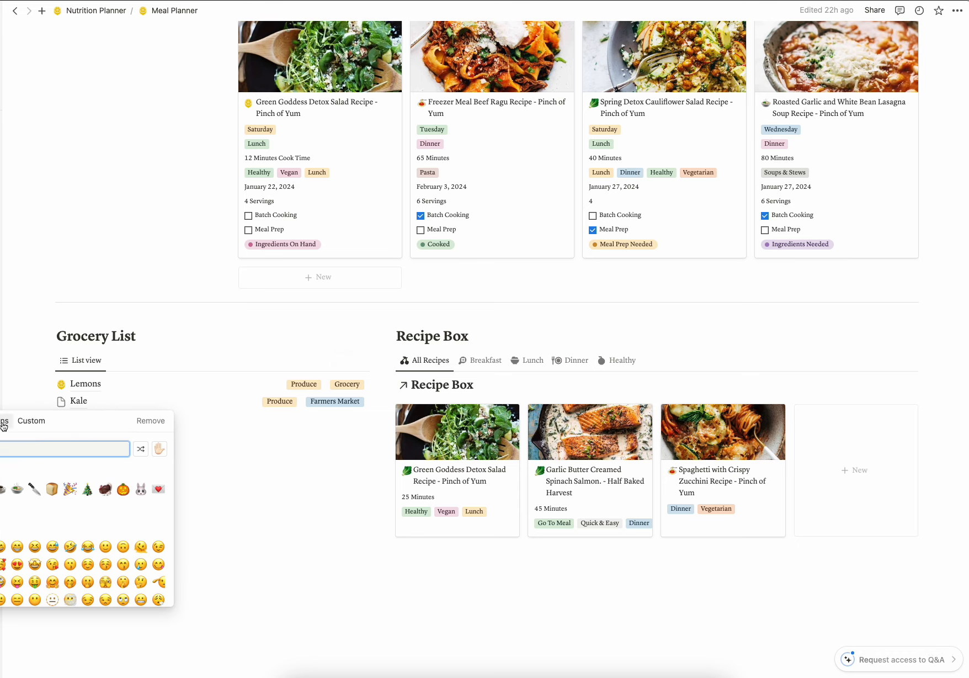
{"action": "left_click", "coordinate": [0, 489]}
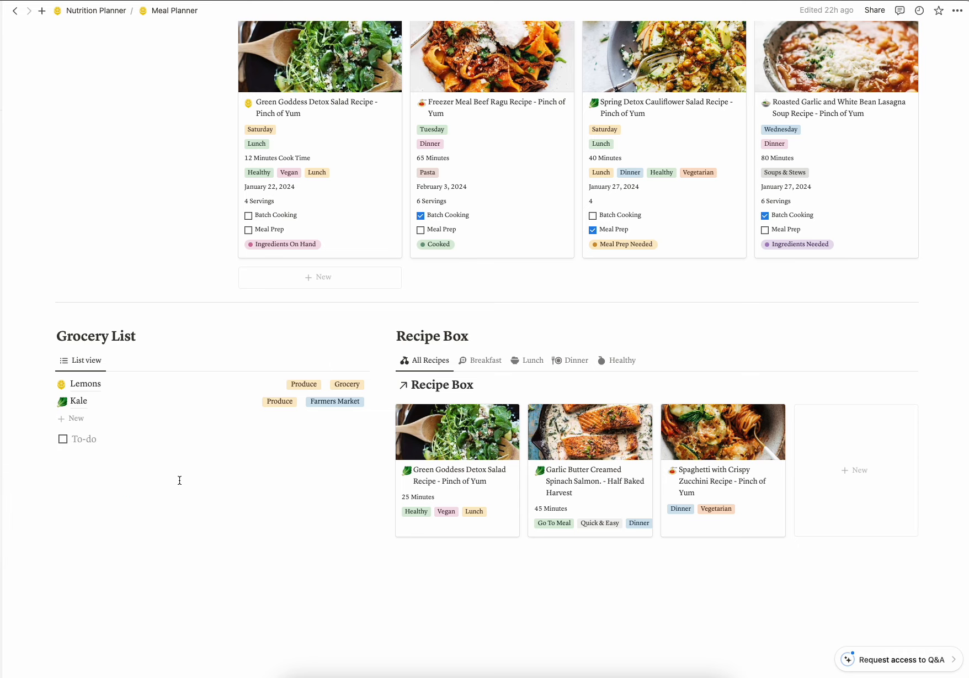
{"action": "left_click", "coordinate": [179, 480]}
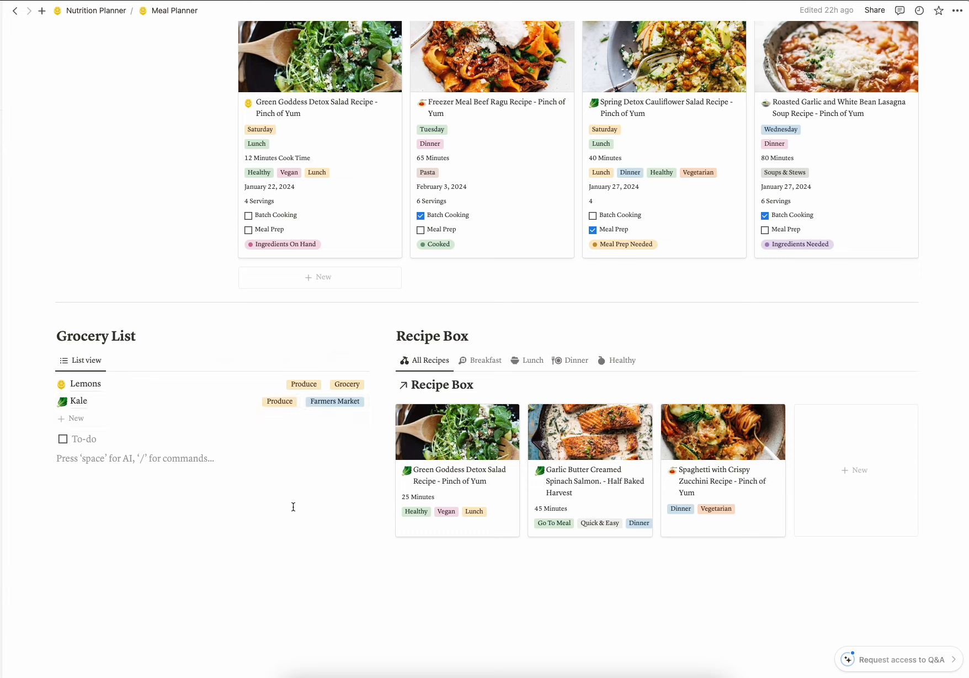
{"action": "left_click", "coordinate": [88, 440]}
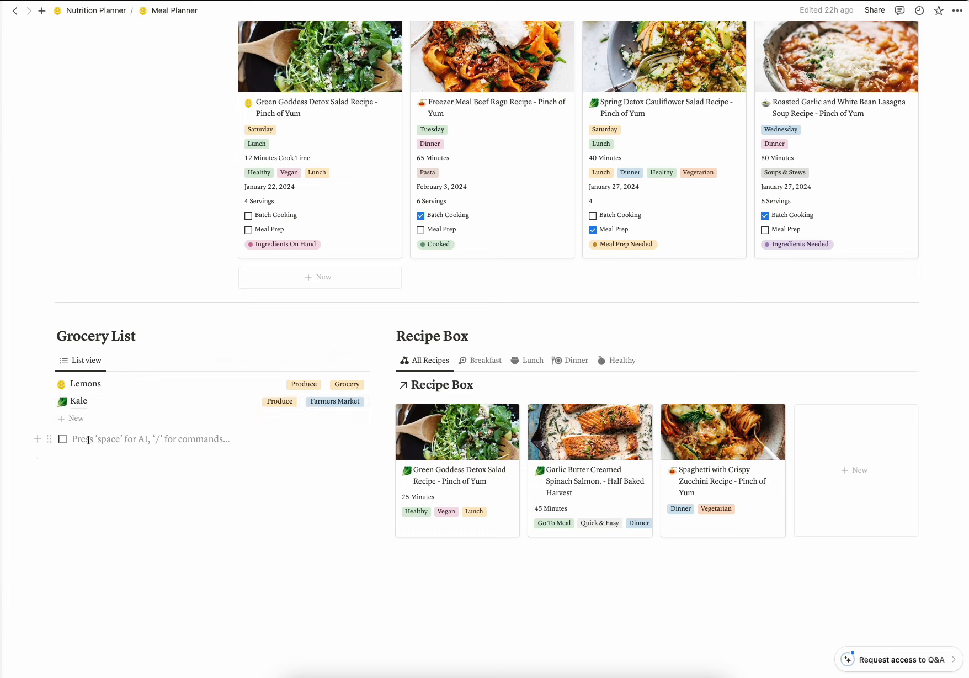
{"action": "left_click", "coordinate": [182, 502]}
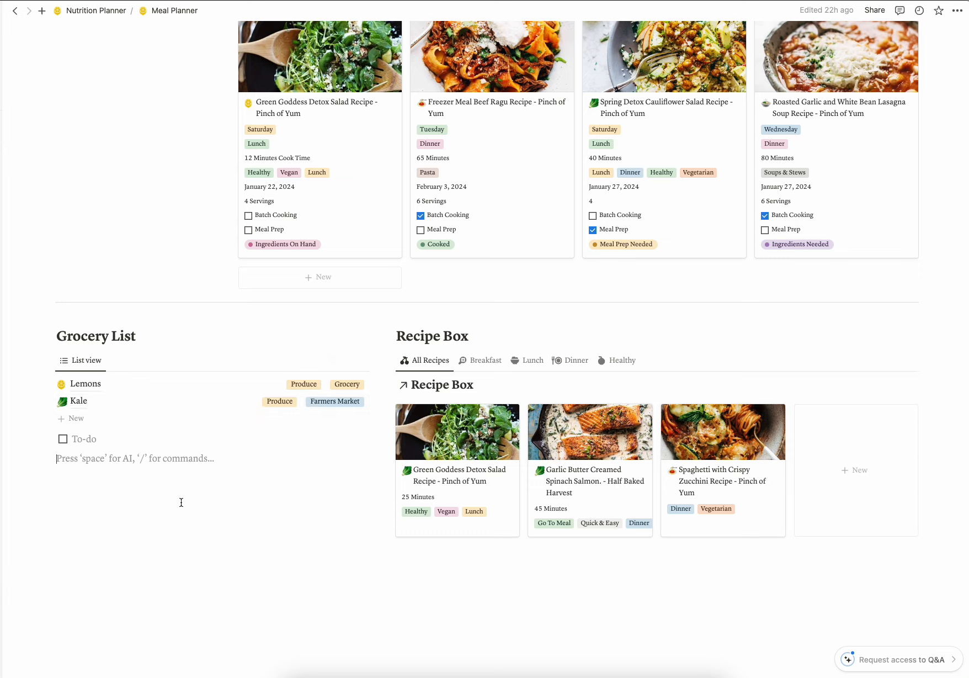
Step: Copy the full ingredients checklist, from 4 cups spinach to 2 scallions, from the Green Goddess Detox Salad recipe in the Meal Planner
{"action": "scroll", "coordinate": [353, 265], "scroll_direction": "up", "scroll_amount": 3}
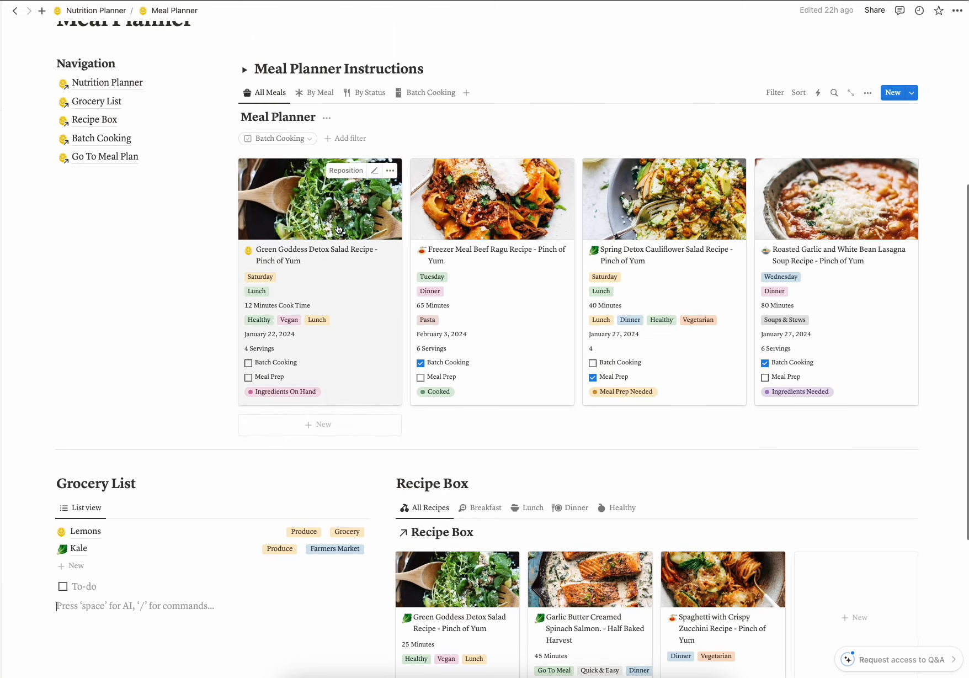
{"action": "left_click", "coordinate": [338, 227]}
{"action": "scroll", "coordinate": [338, 228], "scroll_direction": "down", "scroll_amount": 5}
{"action": "scroll", "coordinate": [338, 228], "scroll_direction": "up", "scroll_amount": 3}
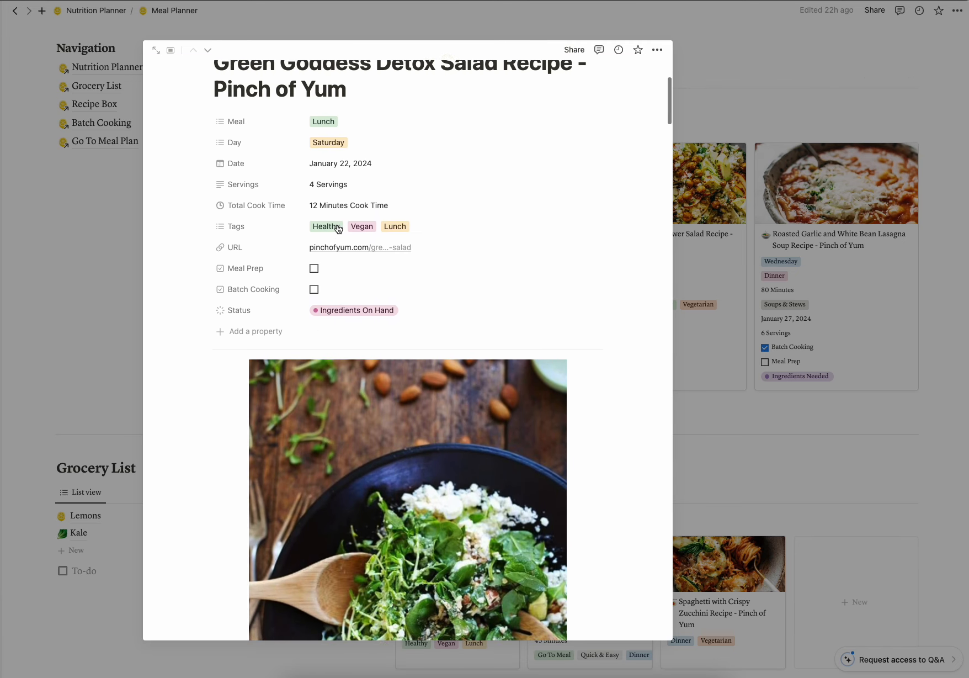
{"action": "scroll", "coordinate": [338, 227], "scroll_direction": "down", "scroll_amount": 5}
{"action": "scroll", "coordinate": [338, 228], "scroll_direction": "down", "scroll_amount": 10}
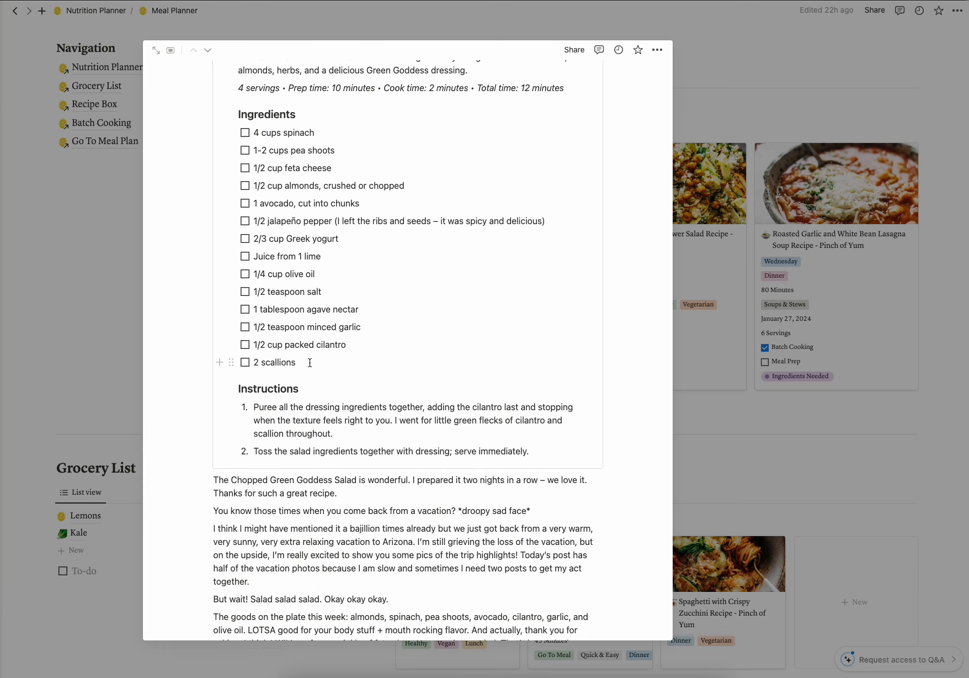
{"action": "left_click_drag", "start_coordinate": [307, 365], "coordinate": [253, 343]}
{"action": "left_click_drag", "start_coordinate": [251, 209], "coordinate": [254, 133]}
{"action": "key", "text": "ctrl+c"}
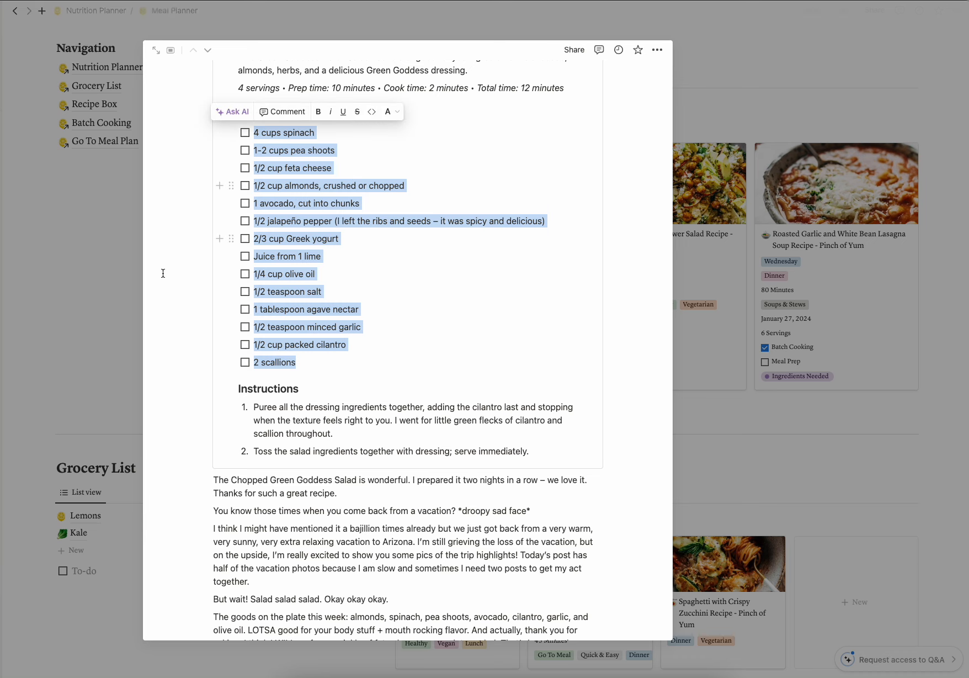
Step: Close the recipe and paste the copied ingredients into the empty to-do below the Grocery List
{"action": "left_click", "coordinate": [118, 301]}
{"action": "scroll", "coordinate": [156, 368], "scroll_direction": "down", "scroll_amount": 3}
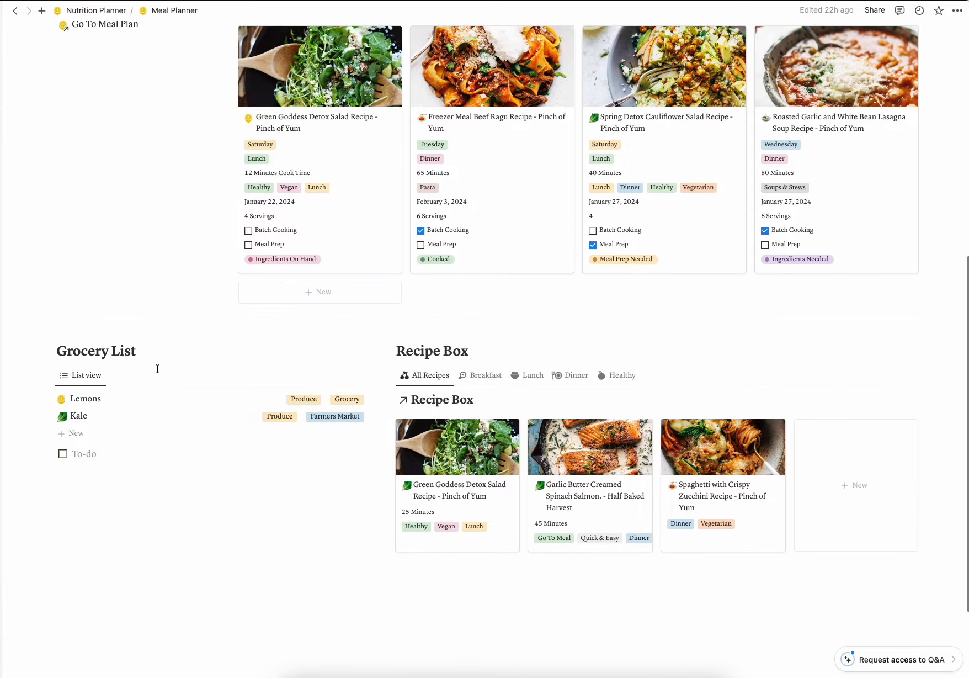
{"action": "left_click", "coordinate": [90, 457]}
{"action": "key", "text": "ctrl+v"}
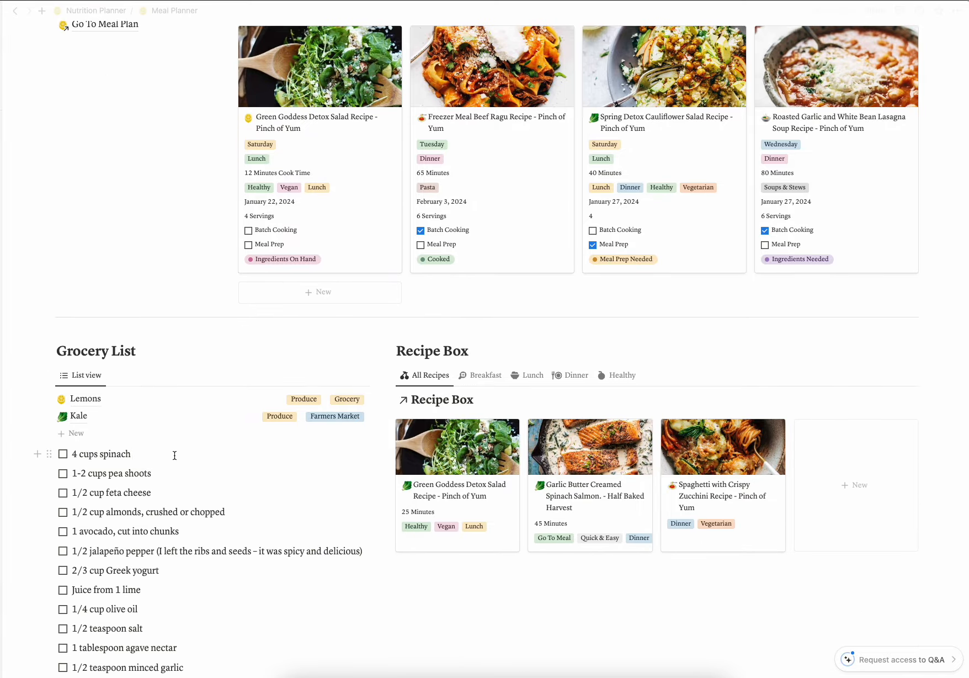
Step: Delete the pasted ingredients from 1-2 cups pea shoots to 2 scallions, keeping only 4 cups spinach
{"action": "scroll", "coordinate": [174, 455], "scroll_direction": "down", "scroll_amount": 2}
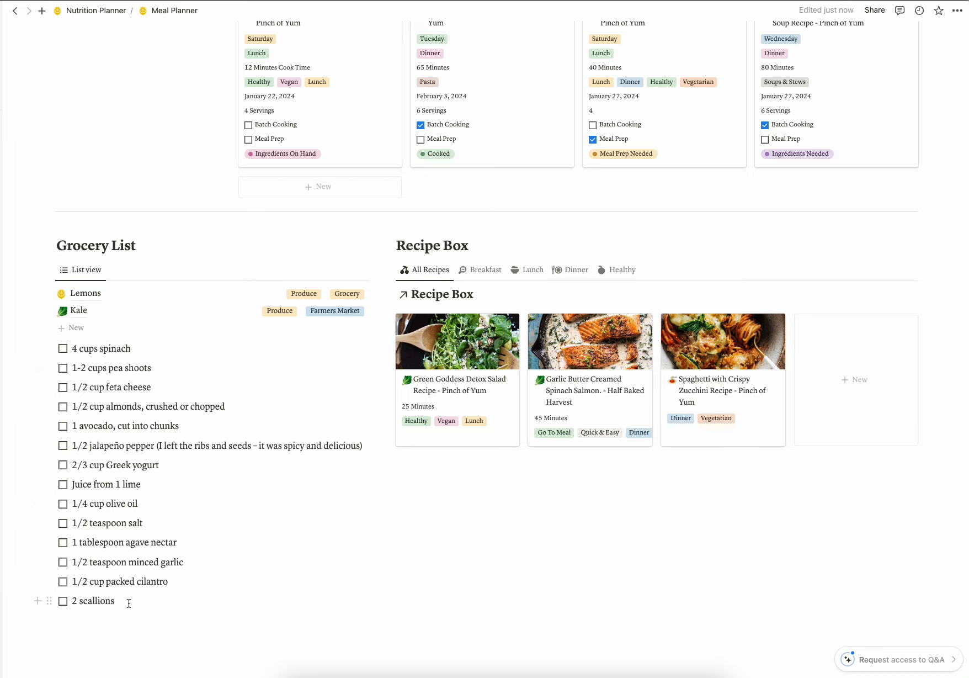
{"action": "left_click_drag", "start_coordinate": [125, 602], "coordinate": [74, 370]}
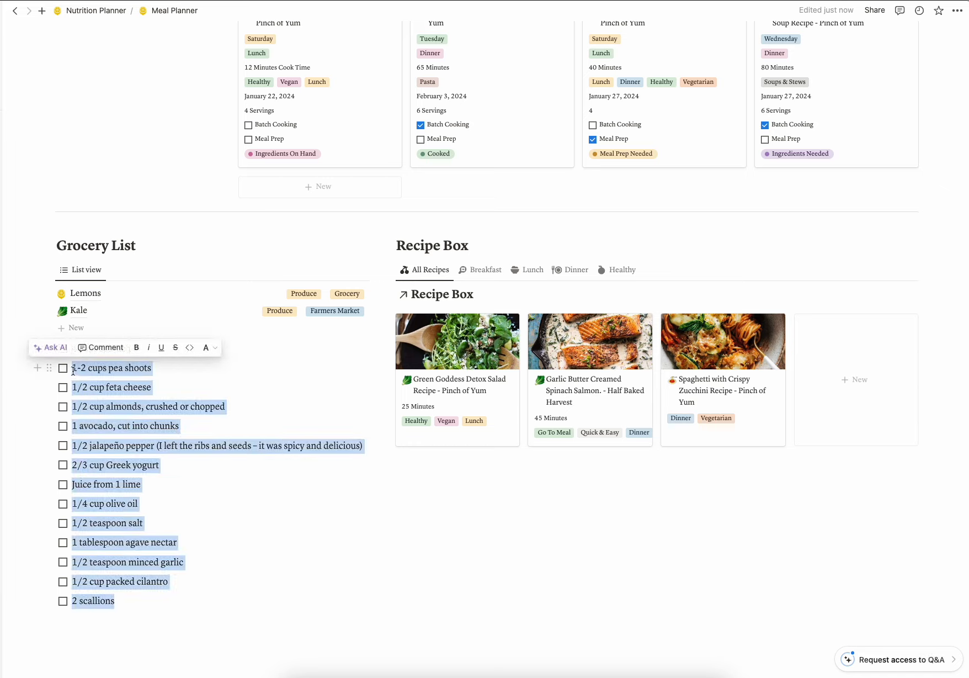
{"action": "key", "text": "BackSpace"}
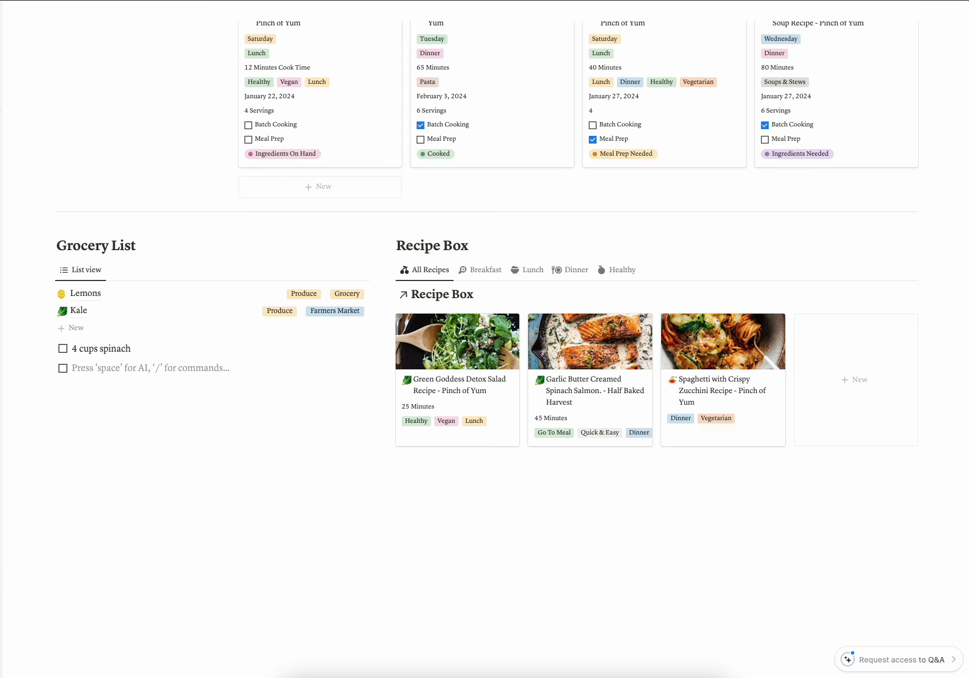
Step: Open the Grocery List page from the Meal Planner's Navigation section
{"action": "scroll", "coordinate": [278, 491], "scroll_direction": "up", "scroll_amount": 10}
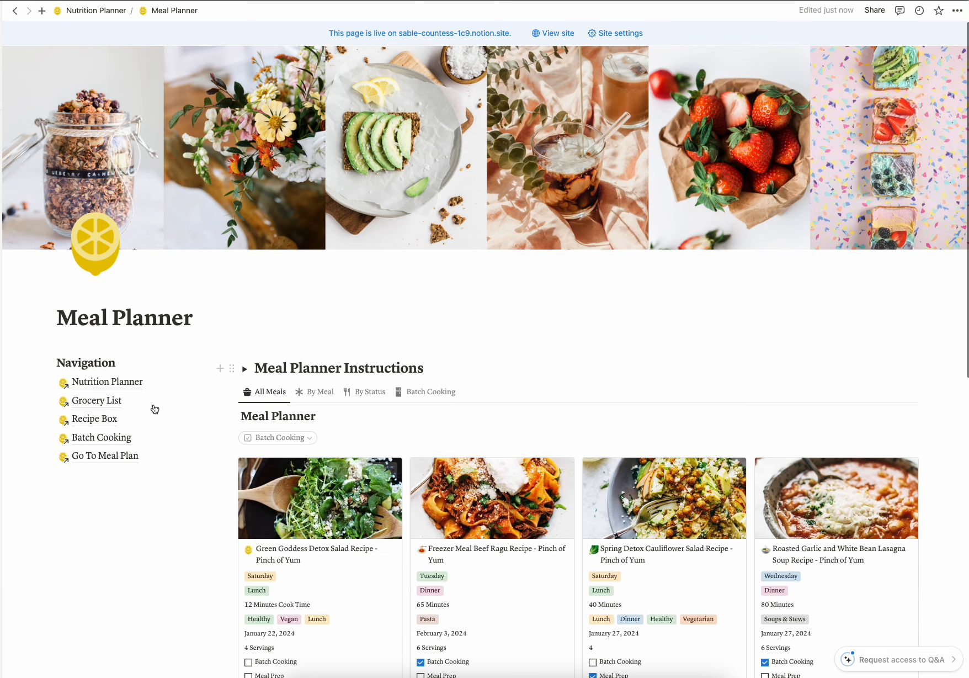
{"action": "left_click", "coordinate": [111, 393]}
{"action": "mouse_move", "coordinate": [114, 403]}
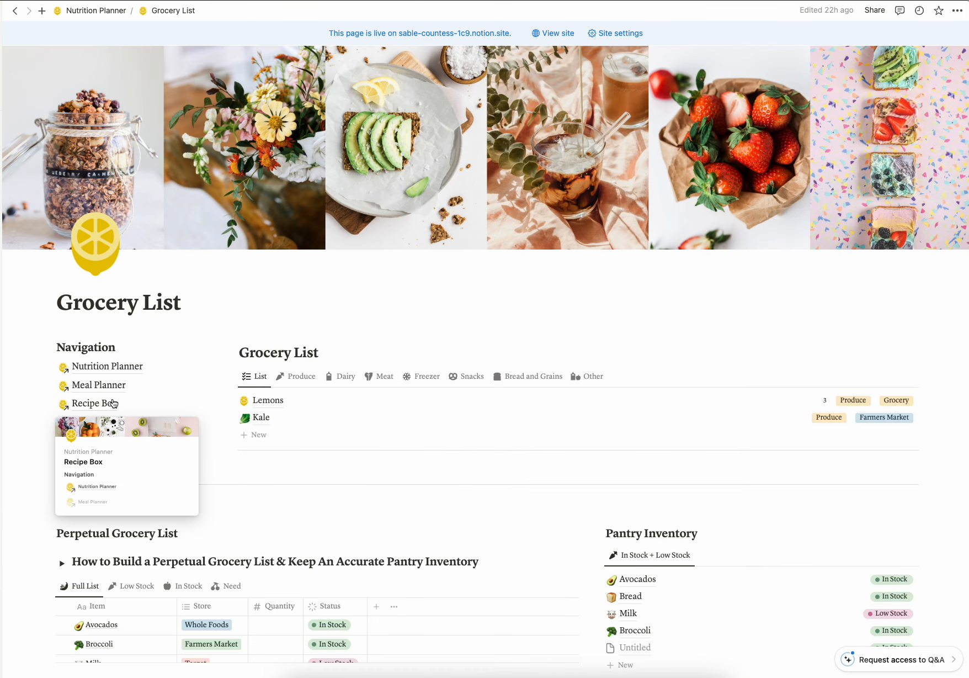
Step: Look through the Grocery List's Produce, Dairy, Meat, Freezer, Snacks, Bread and Grains, and Other views, and return to the List view
{"action": "scroll", "coordinate": [387, 409], "scroll_direction": "down", "scroll_amount": 2}
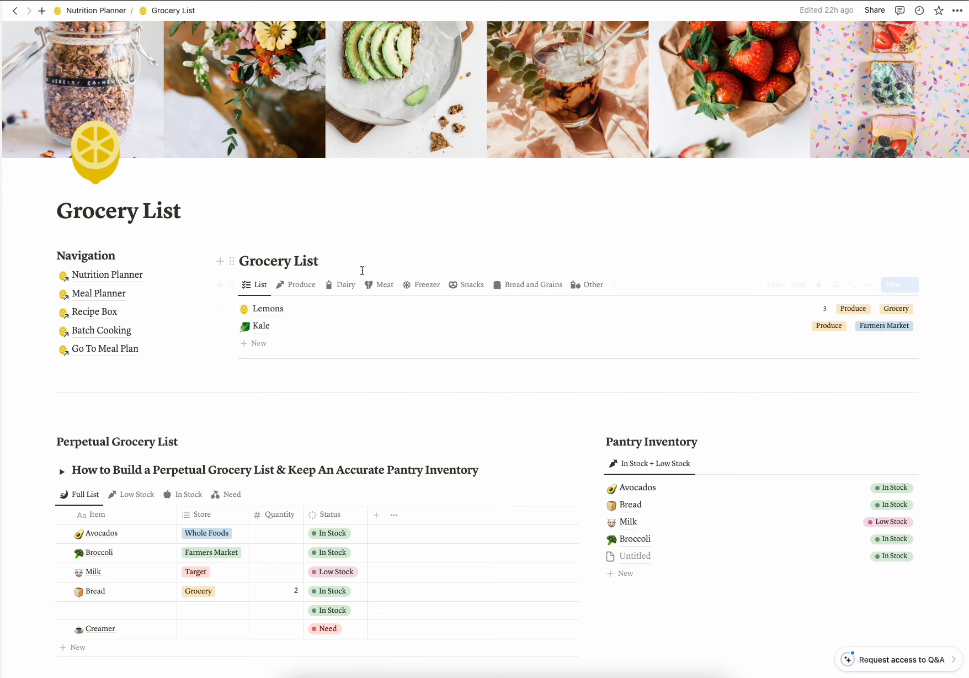
{"action": "left_click", "coordinate": [299, 285]}
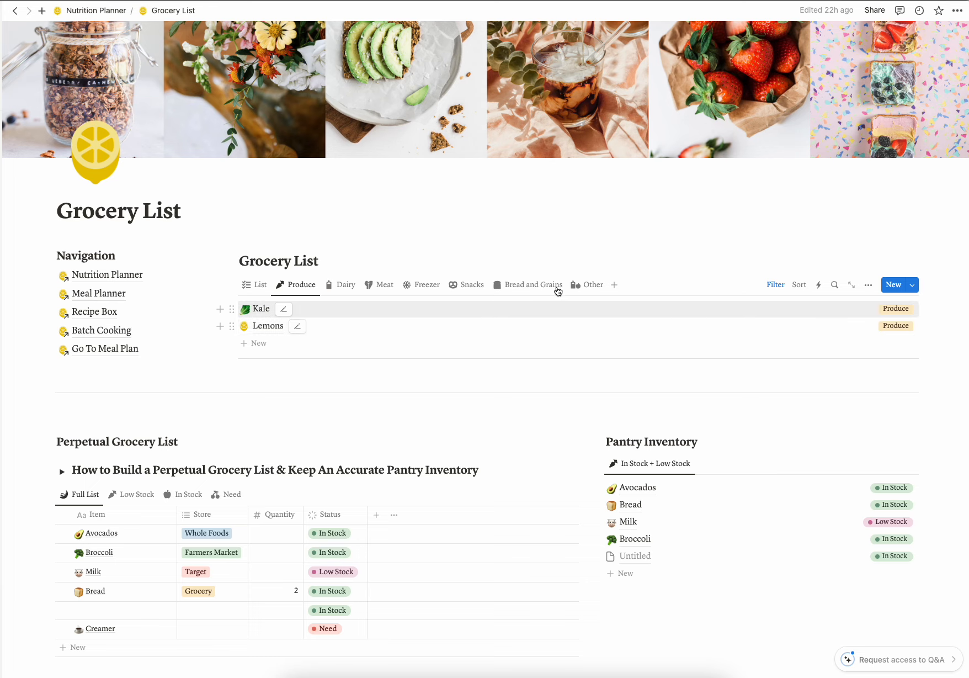
{"action": "left_click", "coordinate": [342, 287]}
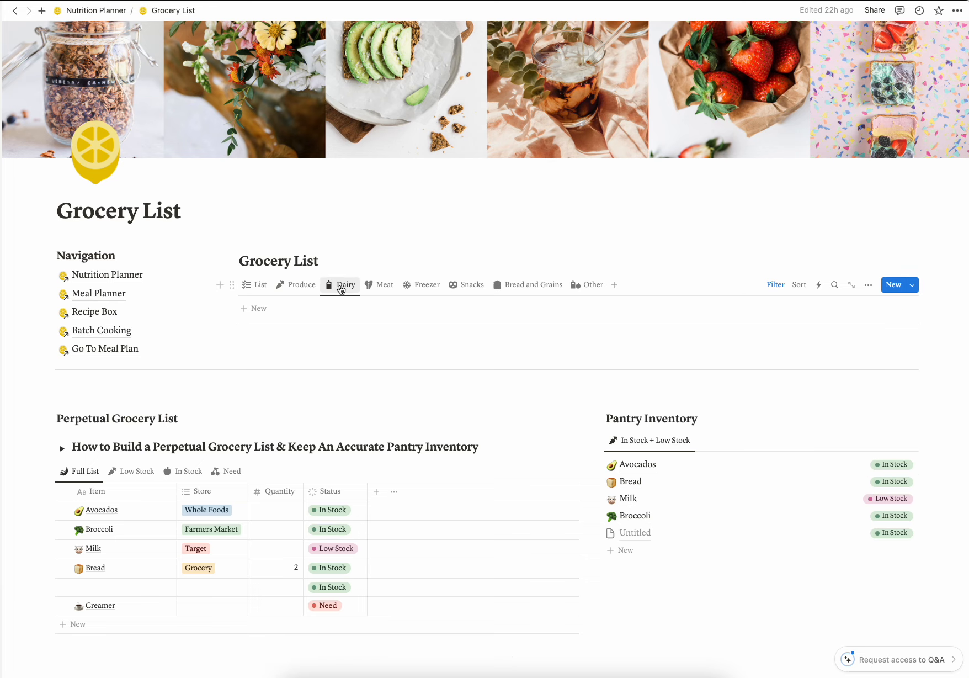
{"action": "left_click", "coordinate": [384, 284]}
{"action": "left_click", "coordinate": [432, 288]}
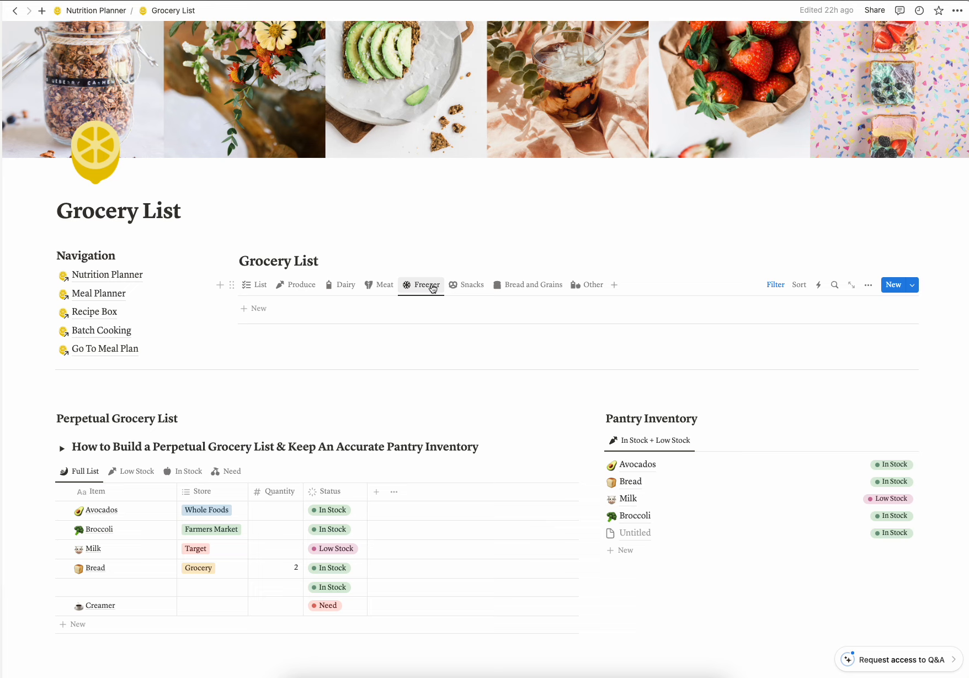
{"action": "left_click", "coordinate": [466, 284]}
{"action": "left_click", "coordinate": [513, 287]}
{"action": "left_click", "coordinate": [585, 285]}
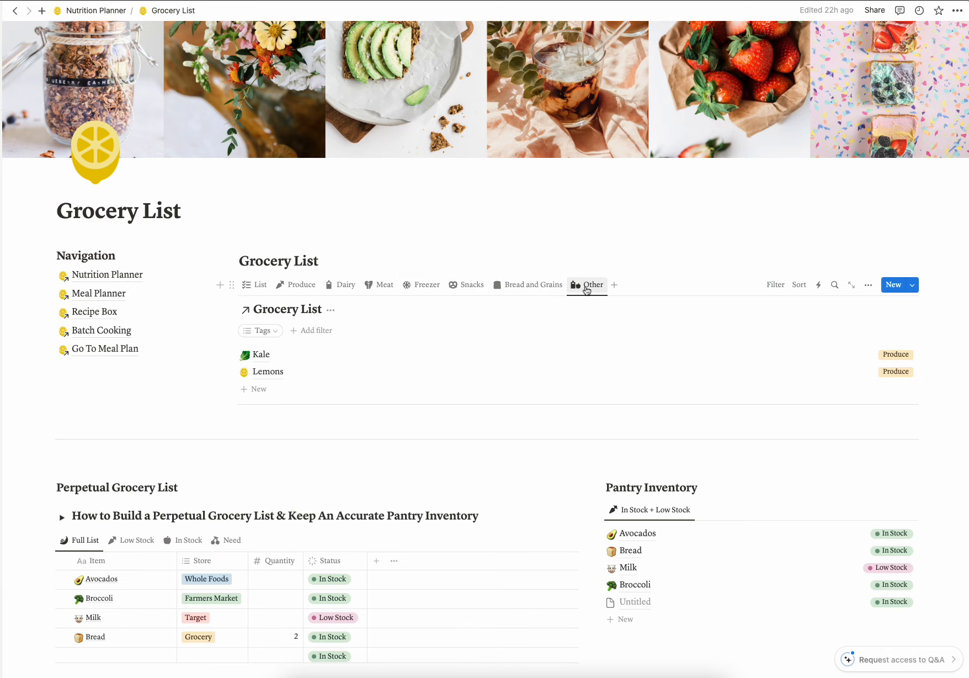
{"action": "left_click", "coordinate": [261, 284]}
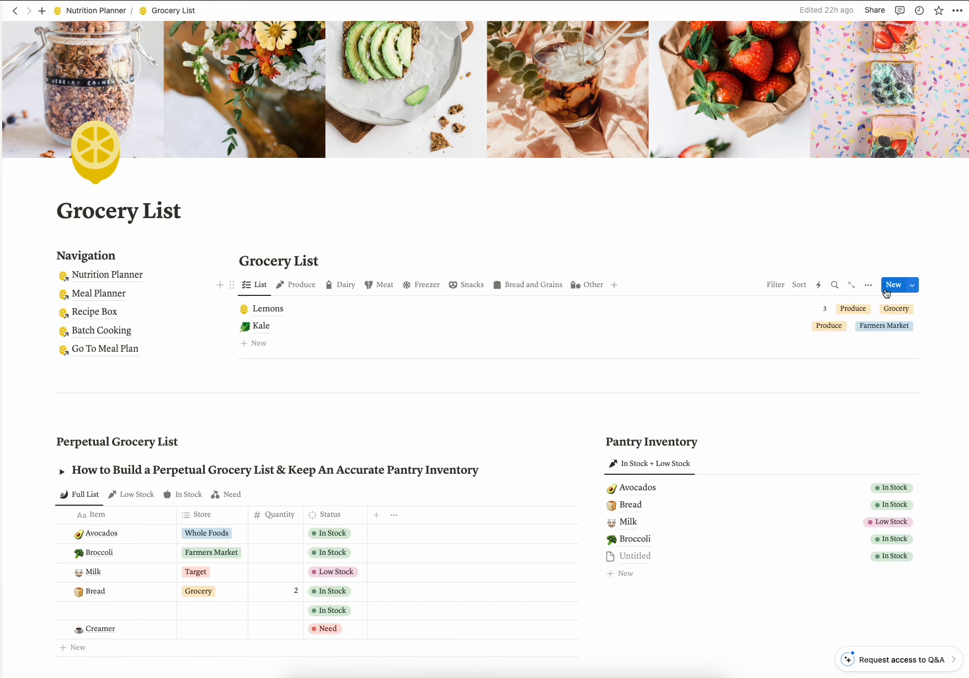
Step: Create a Supplement tag option from the Lemons item, and remove that tag from Lemons again
{"action": "left_click", "coordinate": [850, 313]}
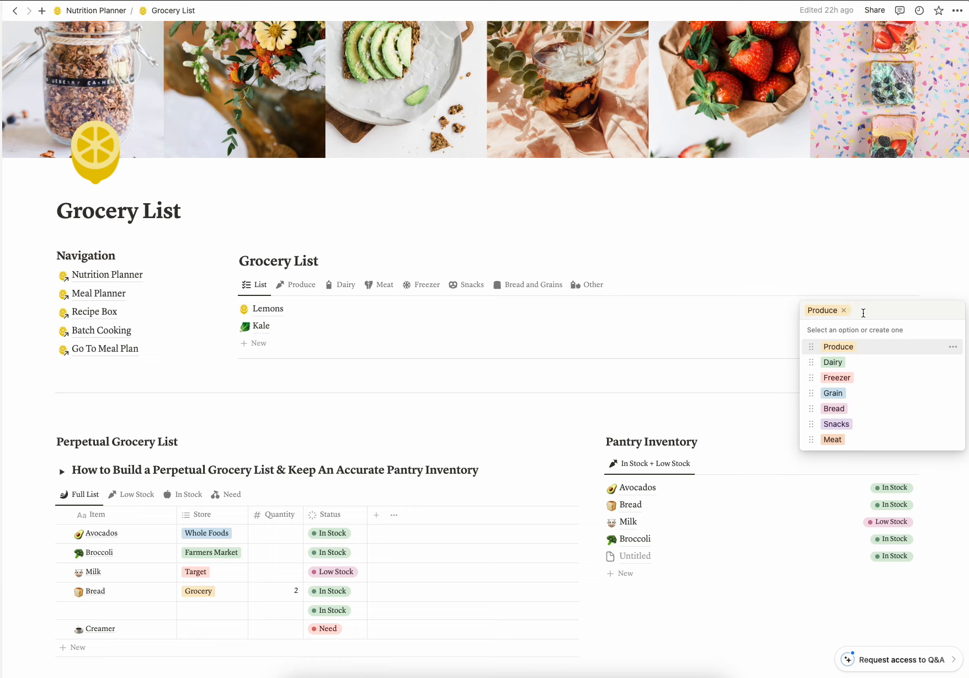
{"action": "type", "text": "Supple"}
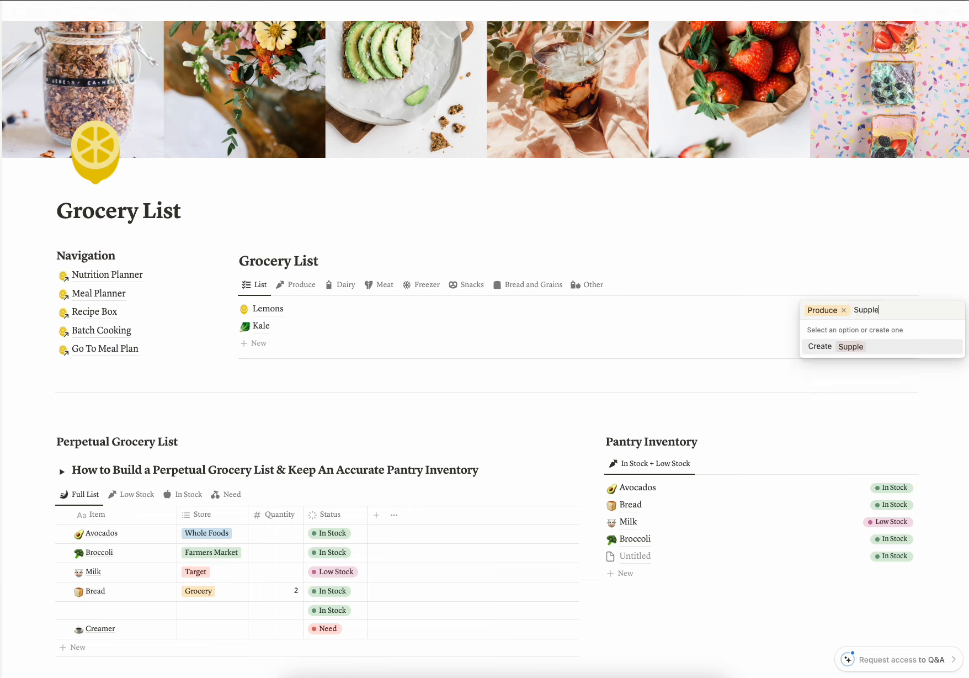
{"action": "type", "text": "ment"}
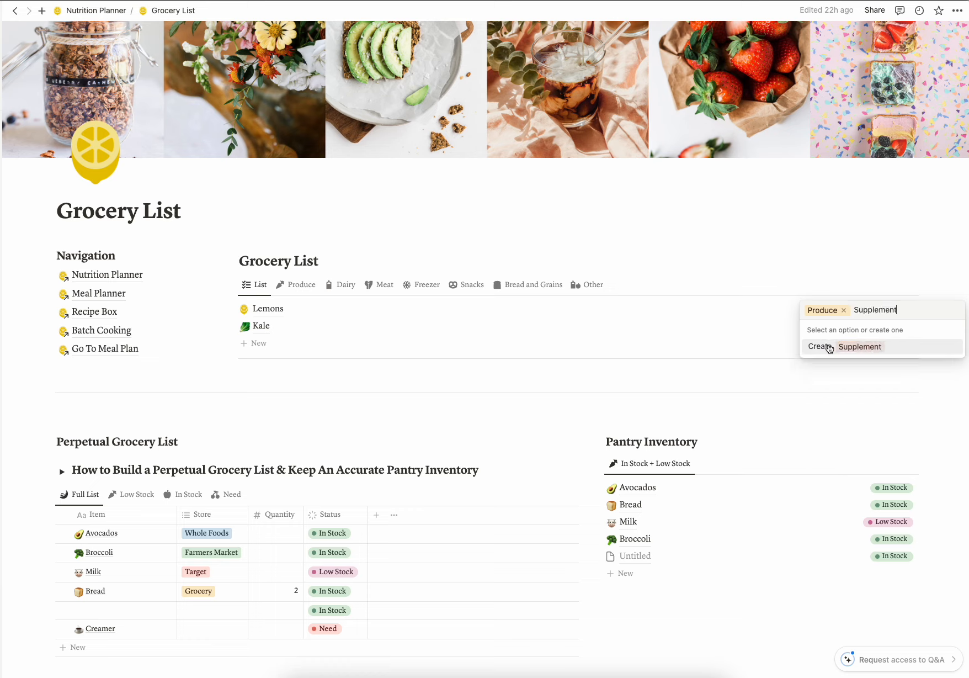
{"action": "left_click", "coordinate": [825, 347]}
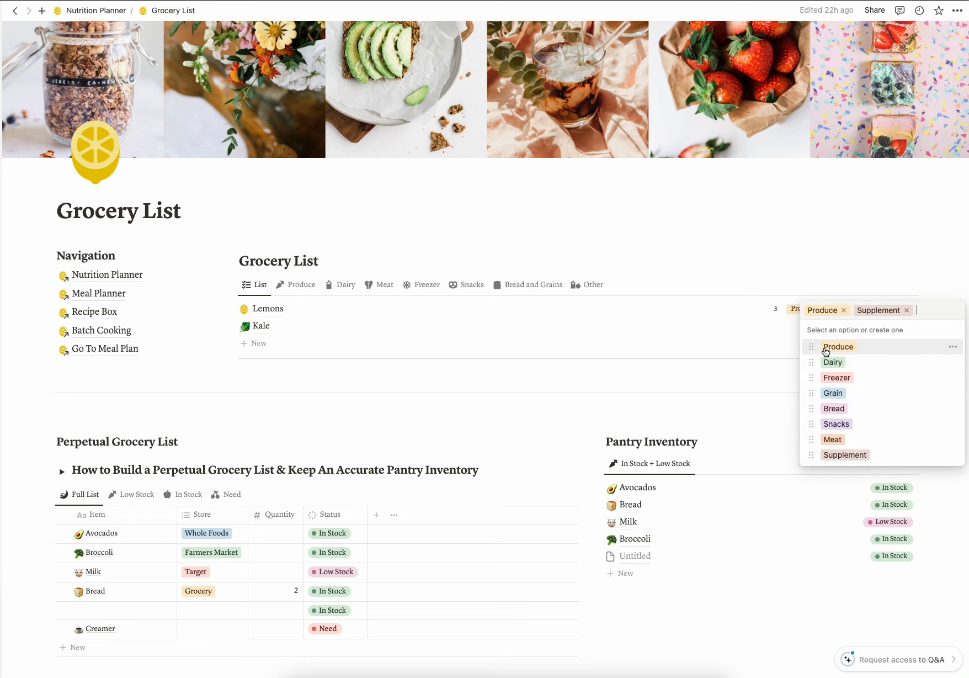
{"action": "left_click", "coordinate": [907, 310]}
{"action": "key", "text": "Escape"}
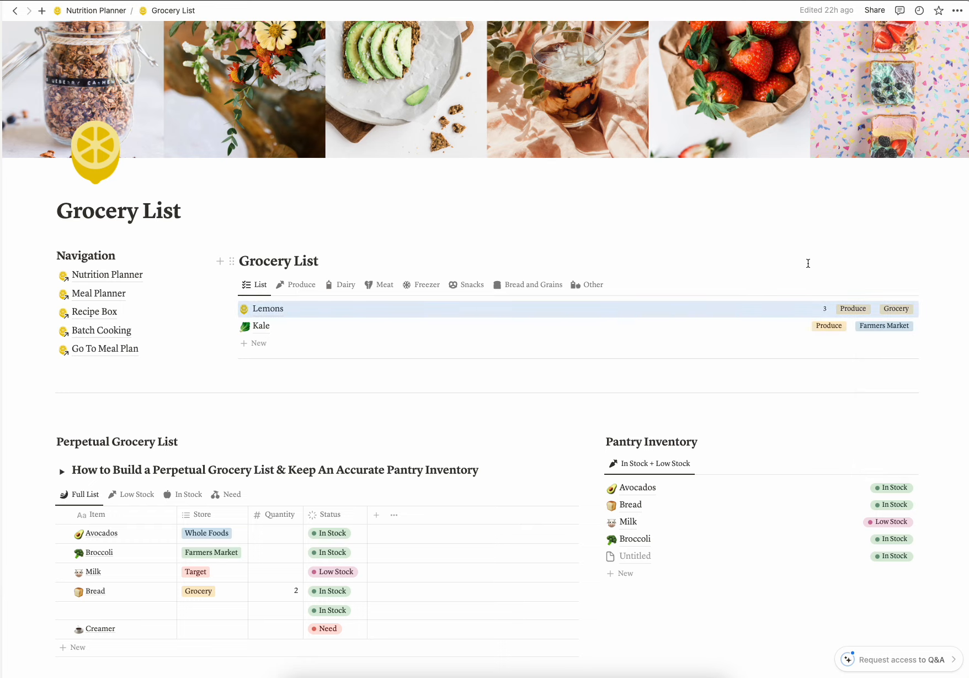
Step: Open the Status options for Milk in the Perpetual Grocery List's Full List
{"action": "scroll", "coordinate": [465, 418], "scroll_direction": "down", "scroll_amount": 3}
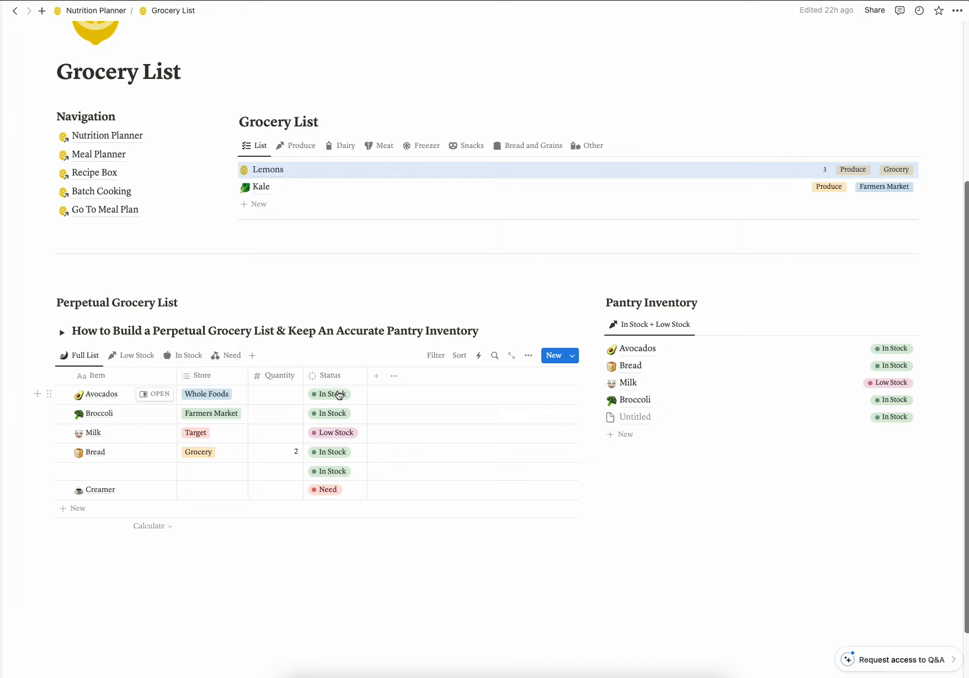
{"action": "left_click", "coordinate": [340, 437]}
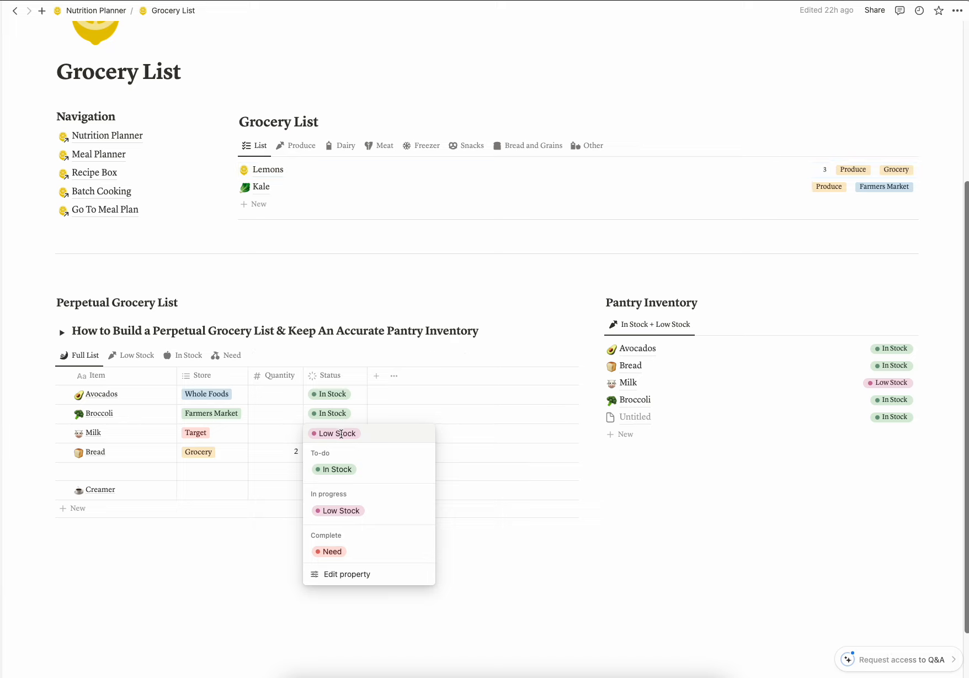
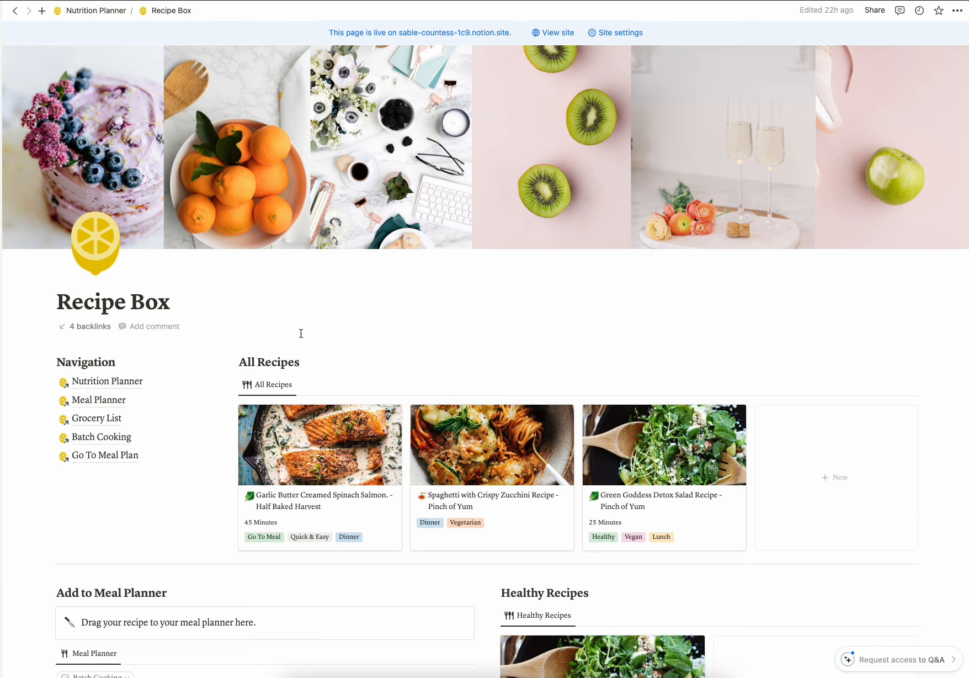
Step: Look through the Recipe Box's gallery sections, from All Recipes and Healthy Recipes down to Go To Recipes and Quick & Easy
{"action": "scroll", "coordinate": [301, 331], "scroll_direction": "down", "scroll_amount": 5}
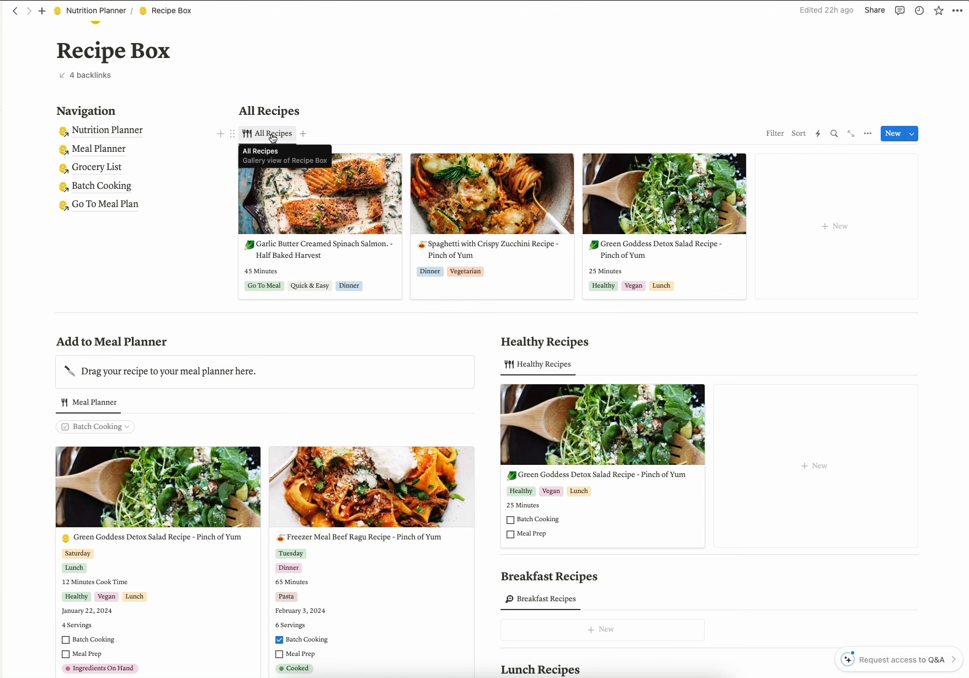
{"action": "scroll", "coordinate": [572, 359], "scroll_direction": "down", "scroll_amount": 4}
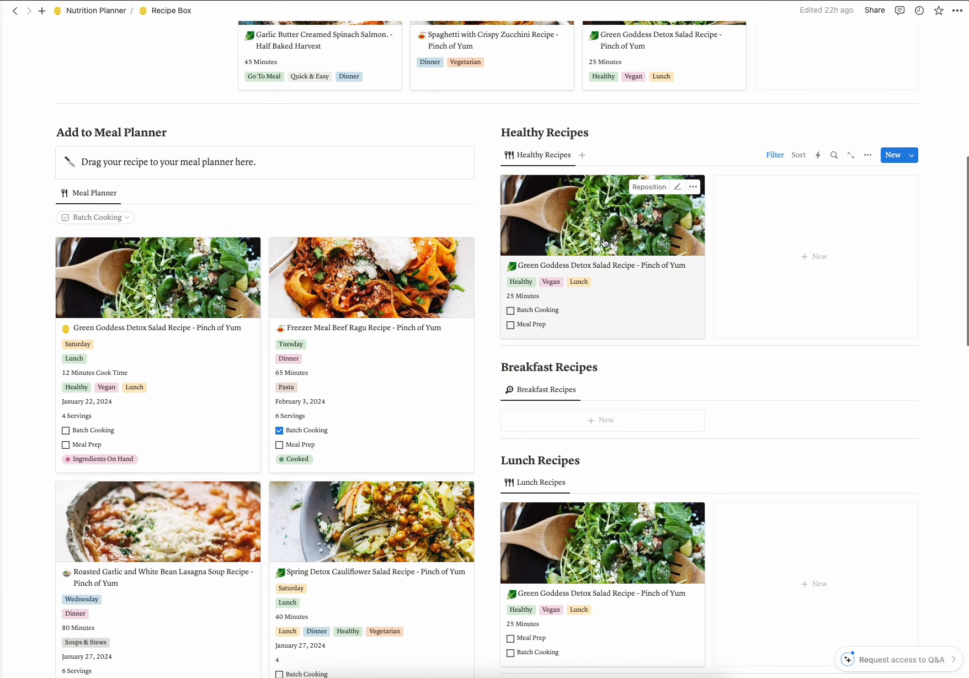
{"action": "scroll", "coordinate": [616, 297], "scroll_direction": "down", "scroll_amount": 6}
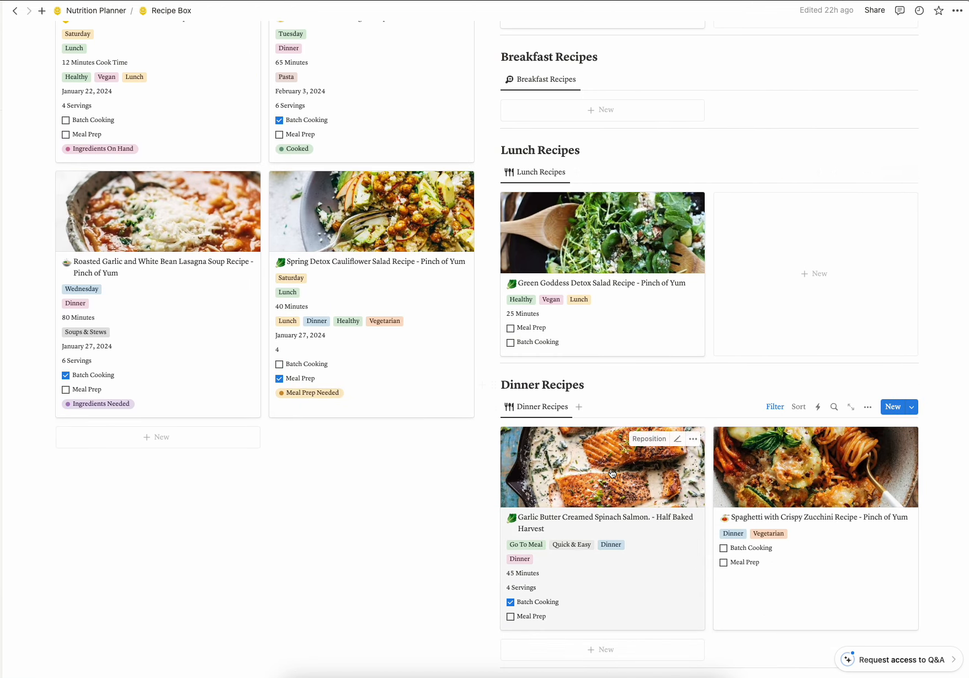
{"action": "scroll", "coordinate": [613, 473], "scroll_direction": "down", "scroll_amount": 6}
{"action": "scroll", "coordinate": [613, 480], "scroll_direction": "down", "scroll_amount": 7}
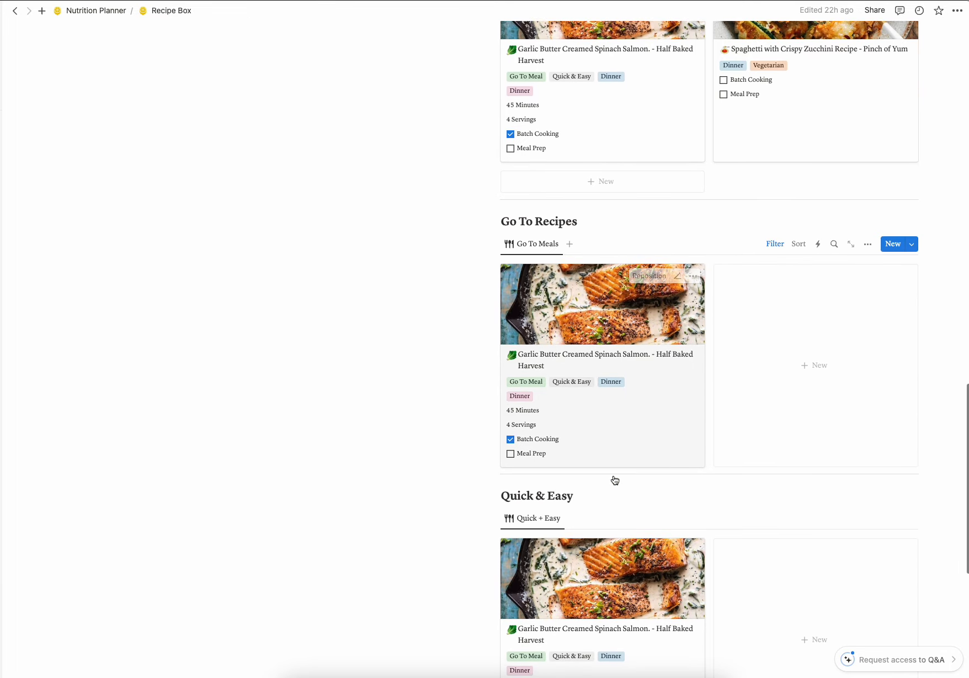
{"action": "scroll", "coordinate": [600, 535], "scroll_direction": "up", "scroll_amount": 20}
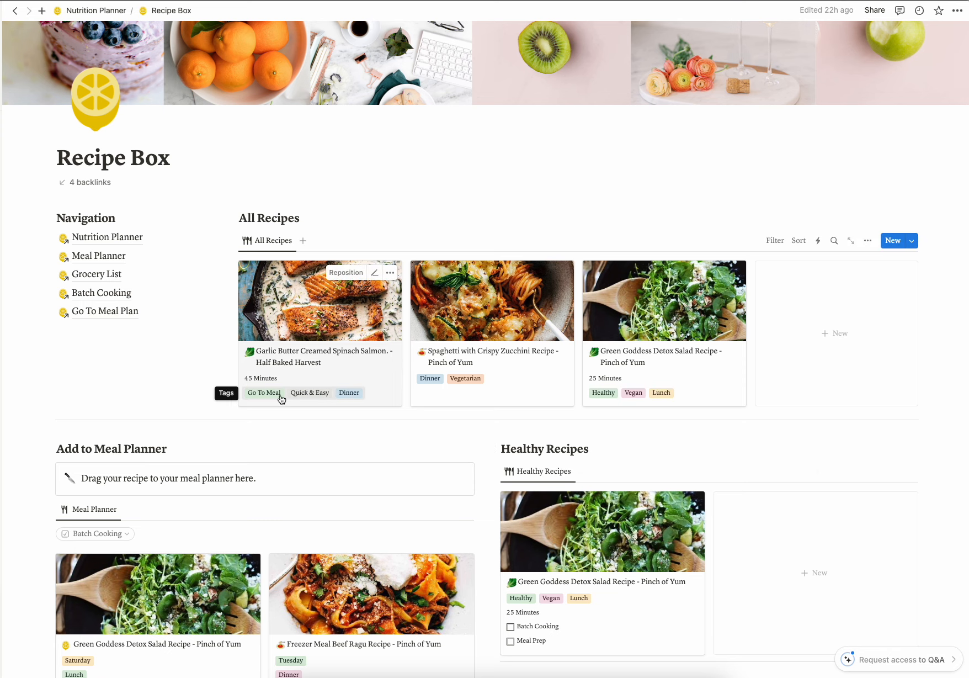
Step: Compare the tags on the All Recipes cards with the Healthy, Lunch, Dinner and Go To sections and the Add to Meal Planner gallery
{"action": "scroll", "coordinate": [539, 396], "scroll_direction": "down", "scroll_amount": 12}
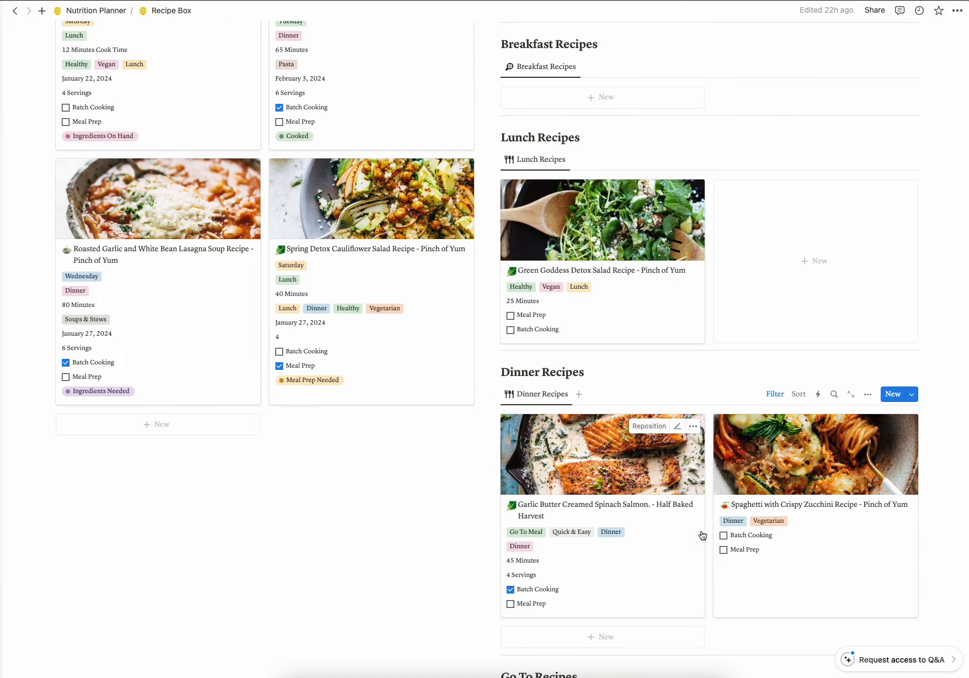
{"action": "scroll", "coordinate": [690, 535], "scroll_direction": "up", "scroll_amount": 11}
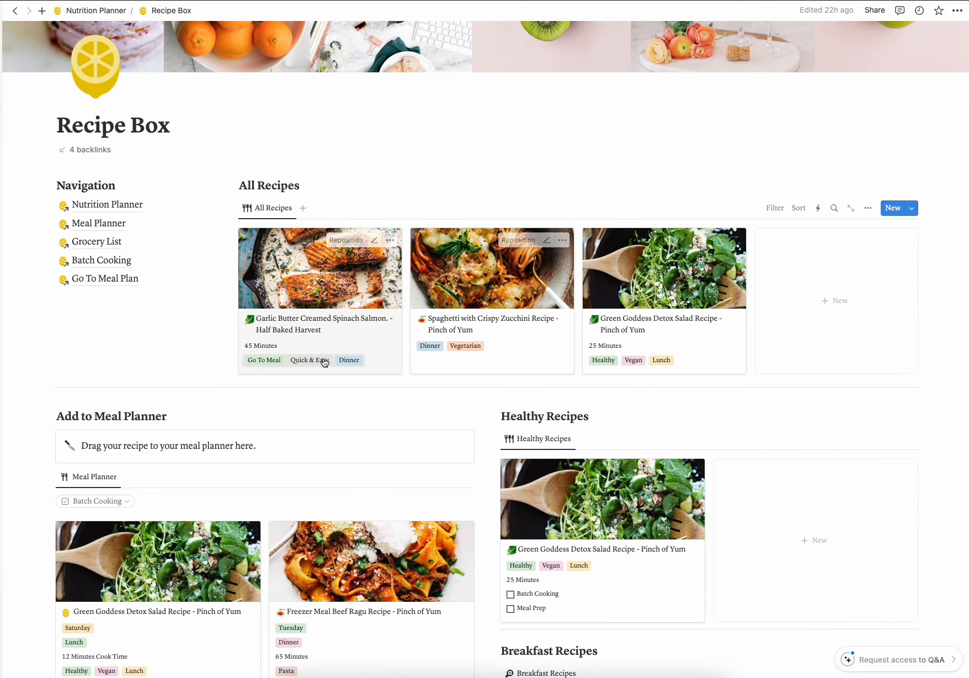
{"action": "scroll", "coordinate": [681, 415], "scroll_direction": "down", "scroll_amount": 1}
{"action": "scroll", "coordinate": [681, 415], "scroll_direction": "down", "scroll_amount": 20}
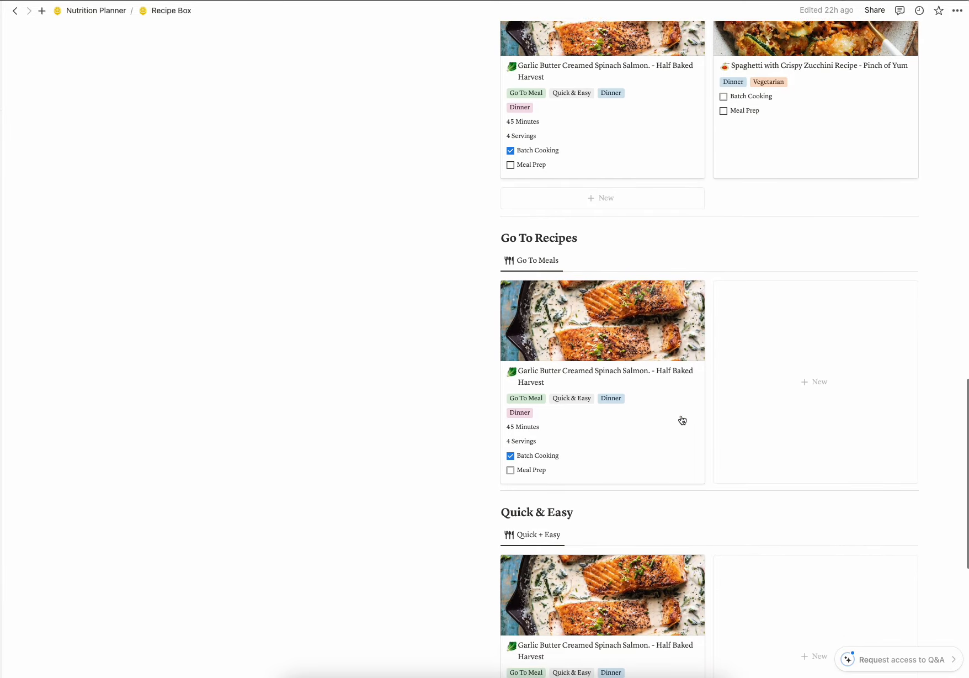
{"action": "scroll", "coordinate": [627, 454], "scroll_direction": "up", "scroll_amount": 20}
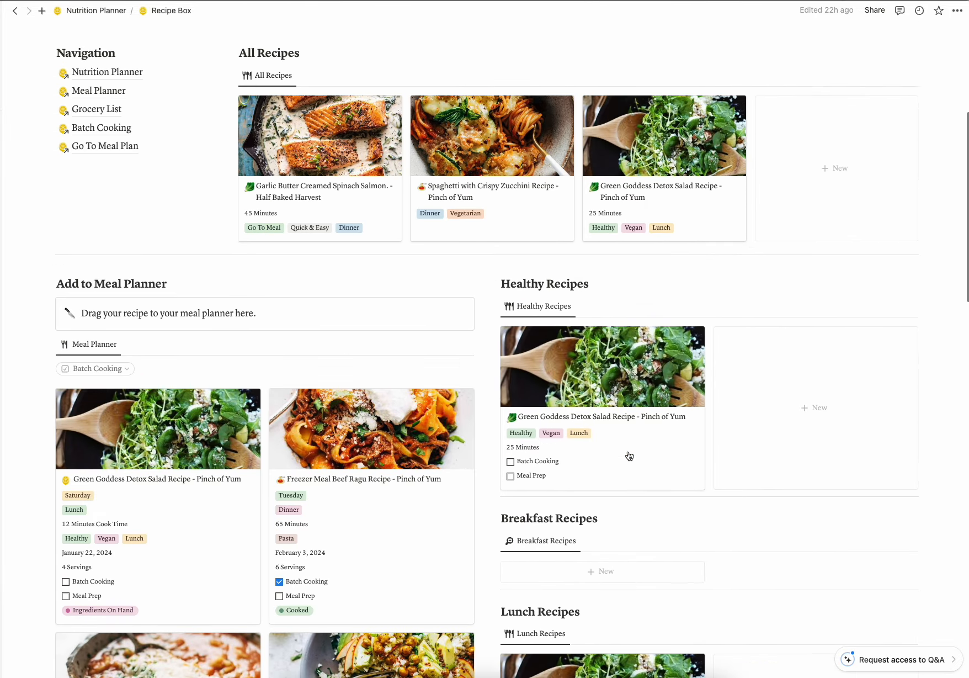
{"action": "scroll", "coordinate": [627, 452], "scroll_direction": "down", "scroll_amount": 7}
{"action": "scroll", "coordinate": [628, 452], "scroll_direction": "down", "scroll_amount": 6}
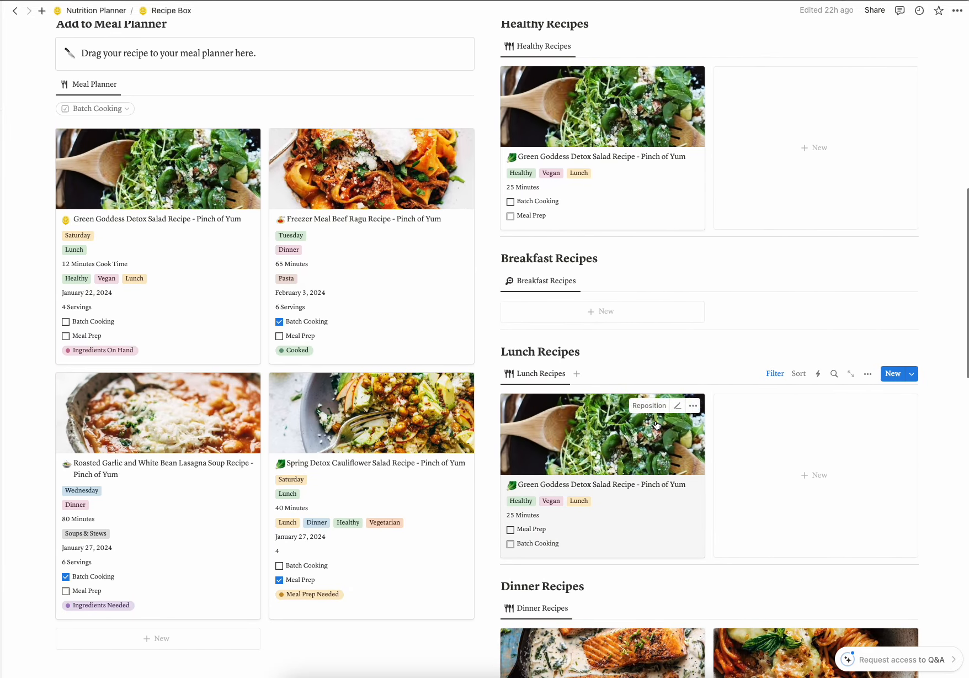
{"action": "scroll", "coordinate": [657, 425], "scroll_direction": "up", "scroll_amount": 18}
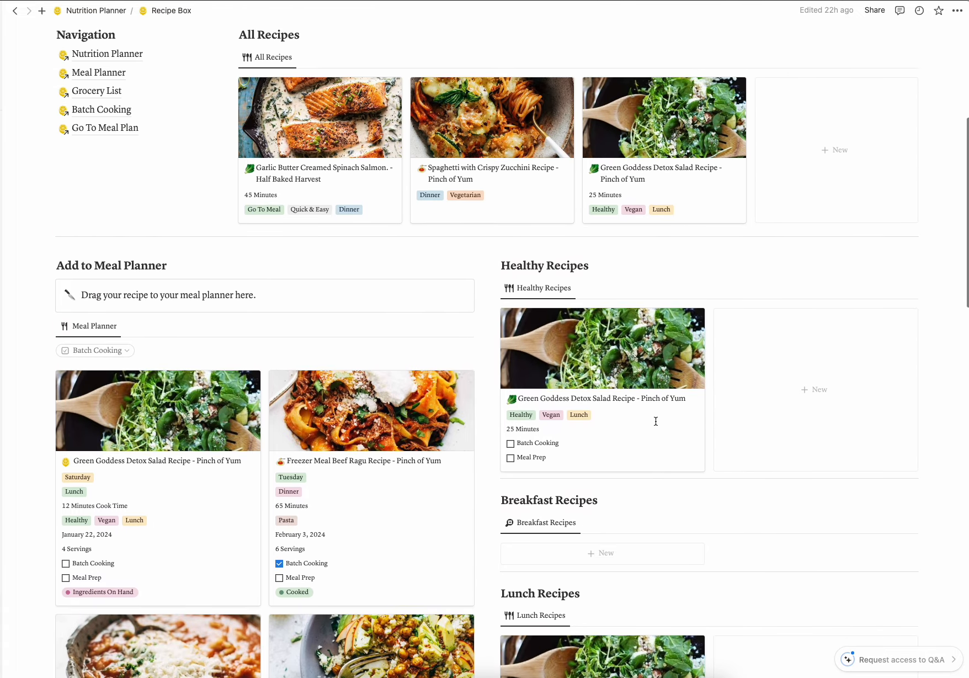
{"action": "scroll", "coordinate": [657, 425], "scroll_direction": "down", "scroll_amount": 6}
{"action": "scroll", "coordinate": [656, 425], "scroll_direction": "down", "scroll_amount": 2}
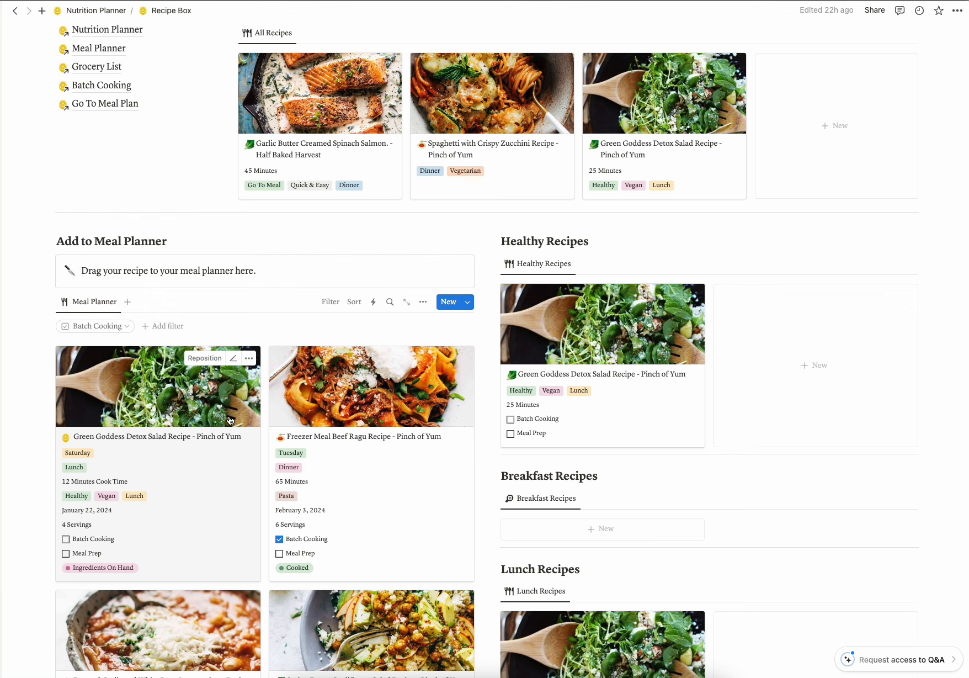
{"action": "scroll", "coordinate": [231, 420], "scroll_direction": "down", "scroll_amount": 8}
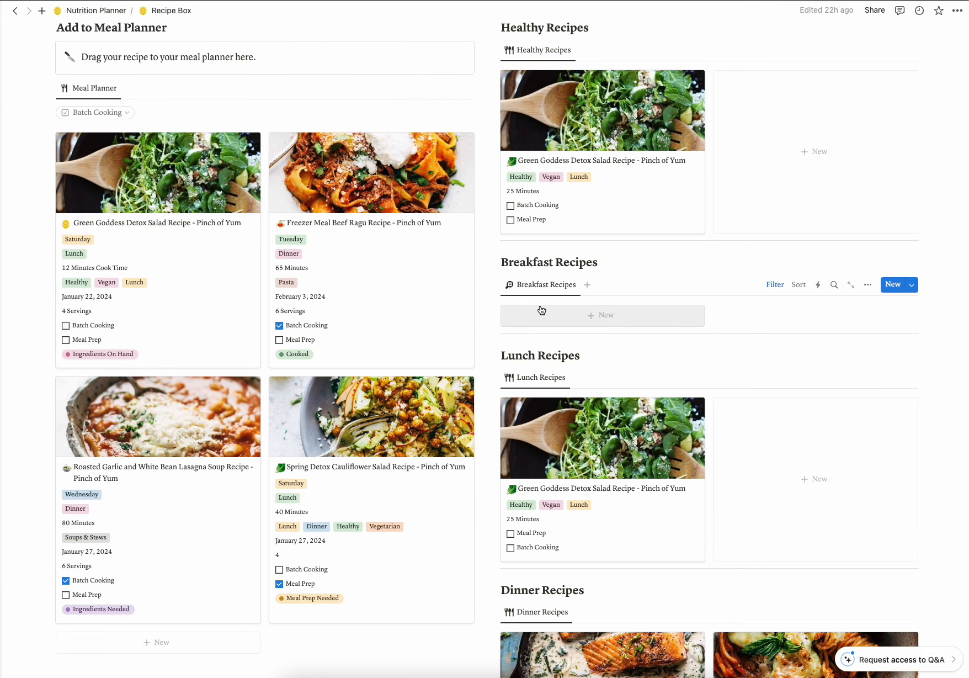
{"action": "scroll", "coordinate": [541, 306], "scroll_direction": "up", "scroll_amount": 10}
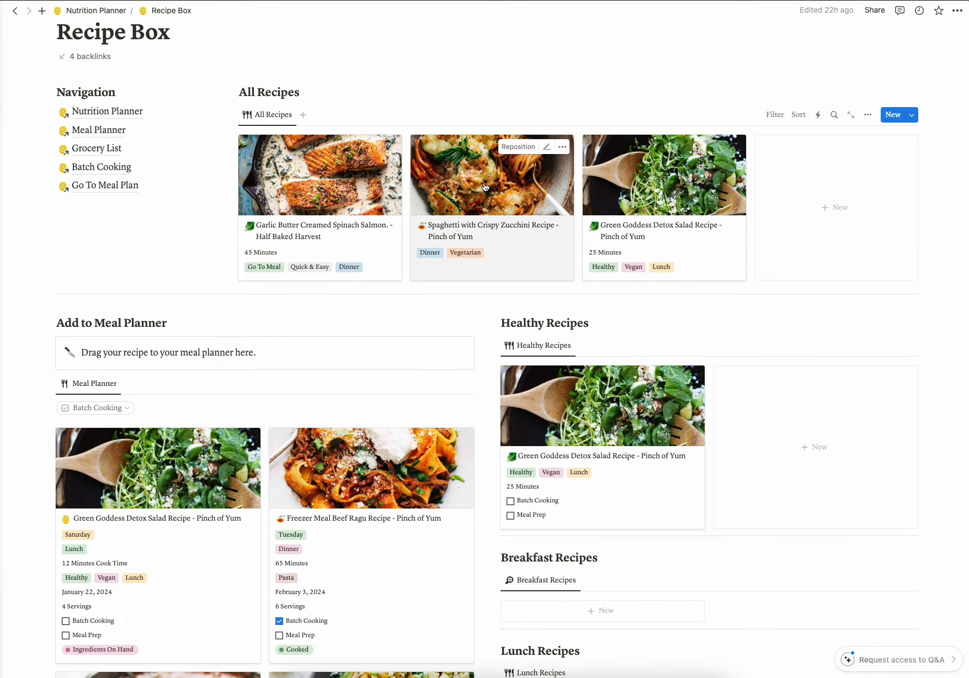
{"action": "left_click_drag", "start_coordinate": [485, 187], "coordinate": [435, 199]}
{"action": "left_click", "coordinate": [195, 233]}
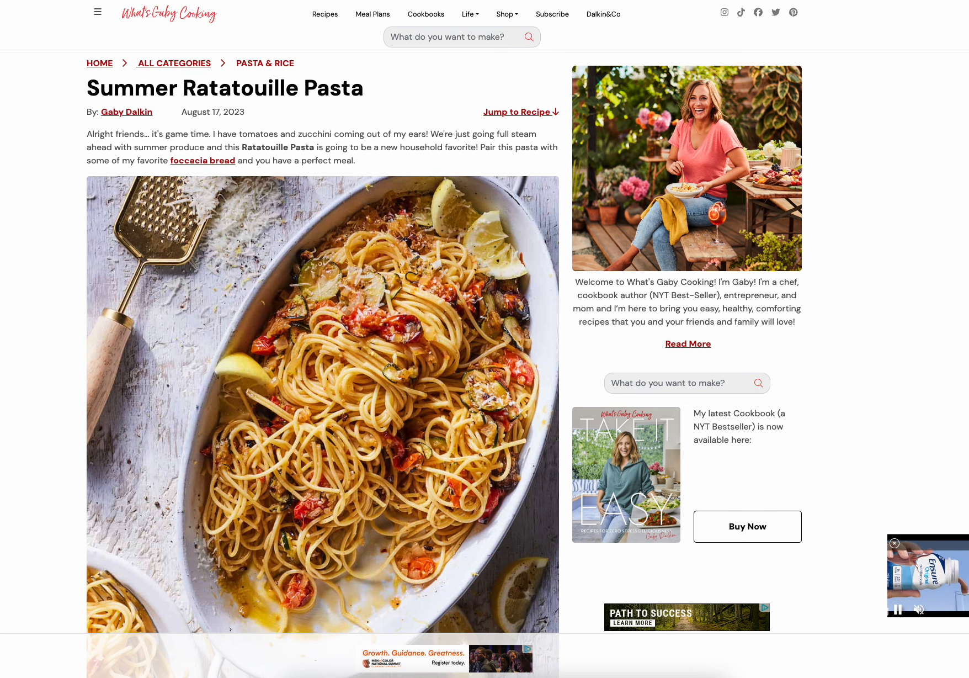
Step: On the What's Gaby Cooking site in the browser, save the Summer Ratatouille Pasta page to the Meal Planner database with Notion's web clipper
{"action": "left_click", "coordinate": [855, 11]}
{"action": "left_click", "coordinate": [854, 11]}
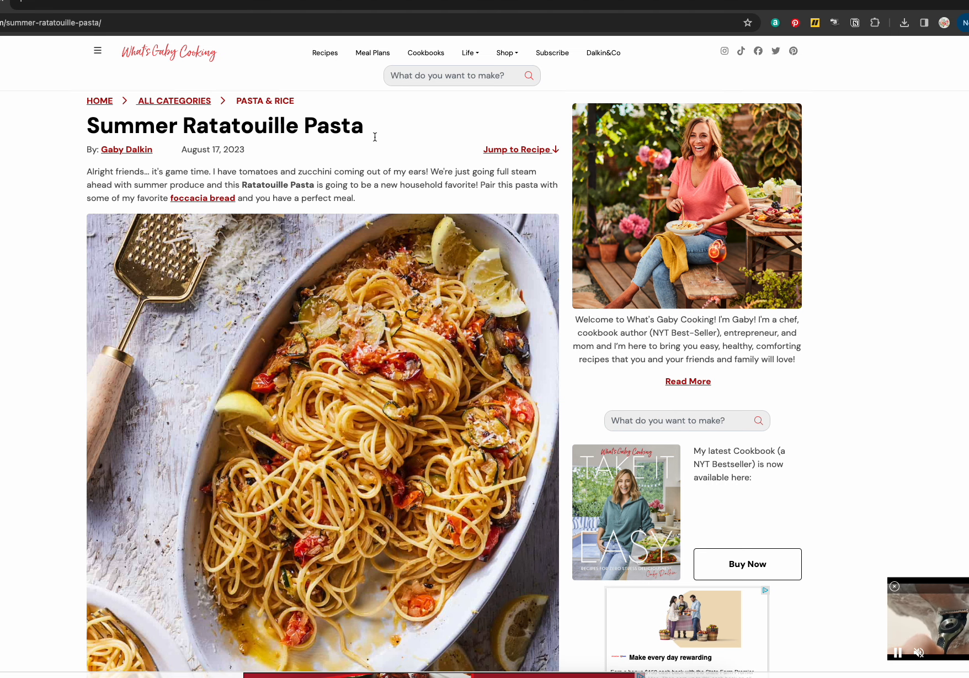
{"action": "left_click", "coordinate": [855, 23]}
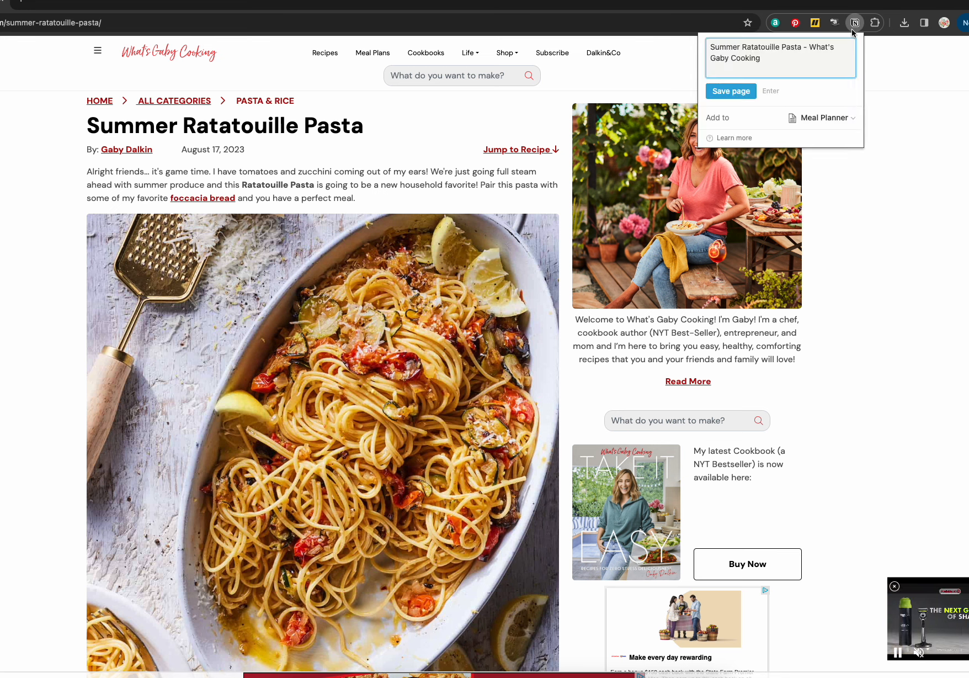
{"action": "left_click", "coordinate": [850, 119]}
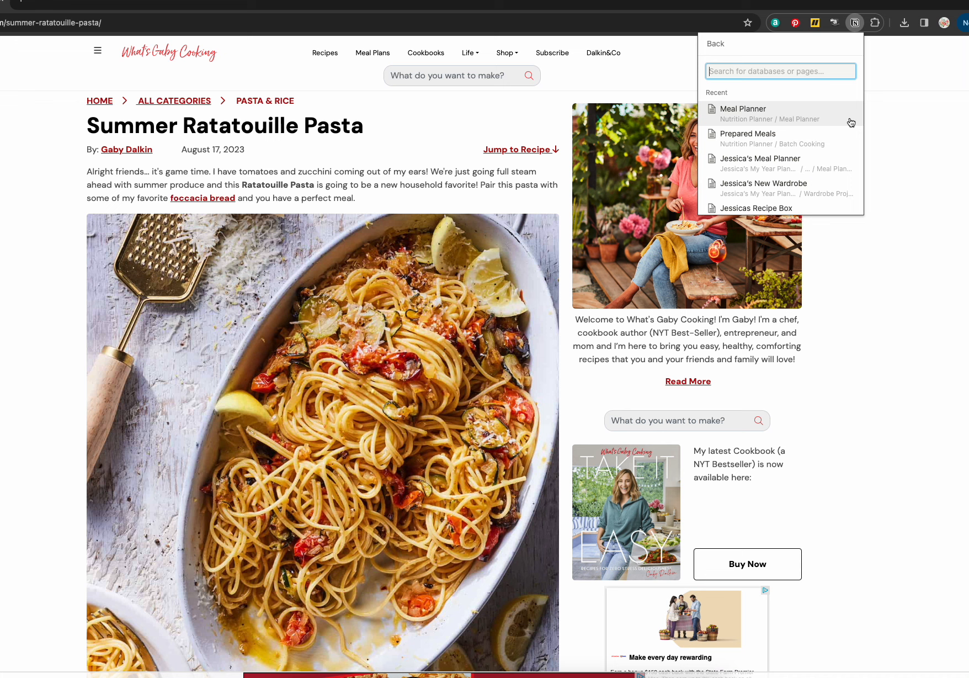
{"action": "left_click", "coordinate": [747, 120]}
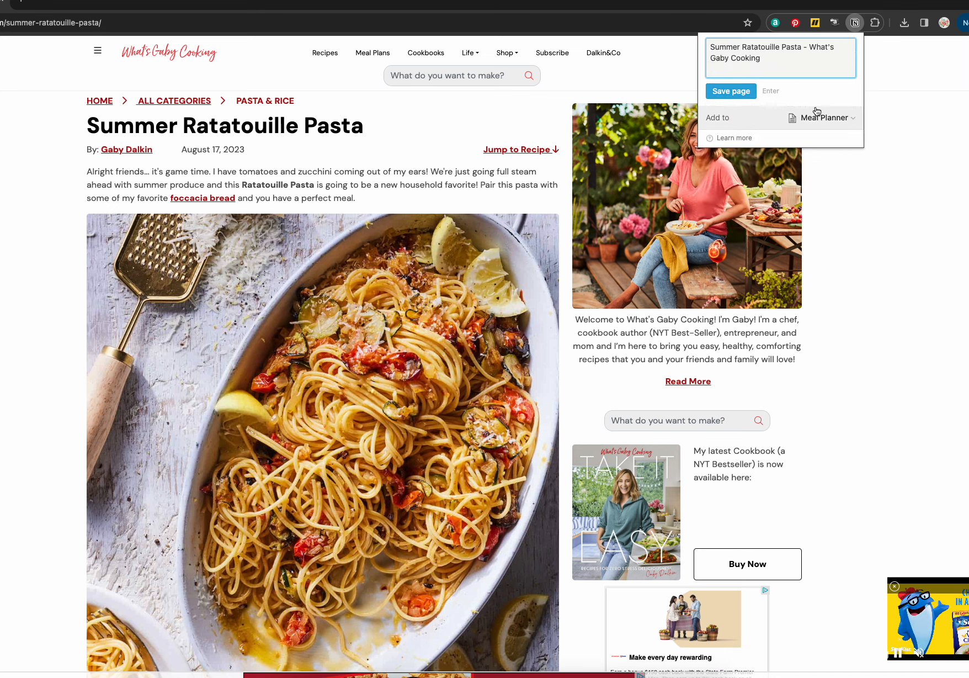
{"action": "left_click", "coordinate": [743, 95]}
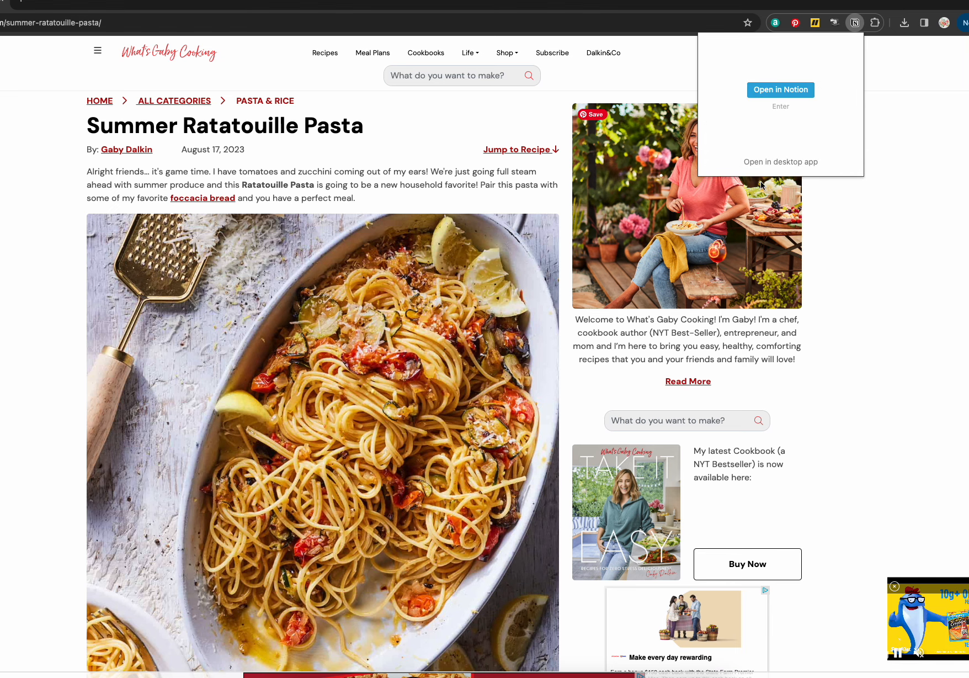
Step: Switch back to Notion's Recipe Box and open the clipped Summer Ratatouille Pasta recipe from the Add to Meal Planner gallery
{"action": "left_click", "coordinate": [488, 674]}
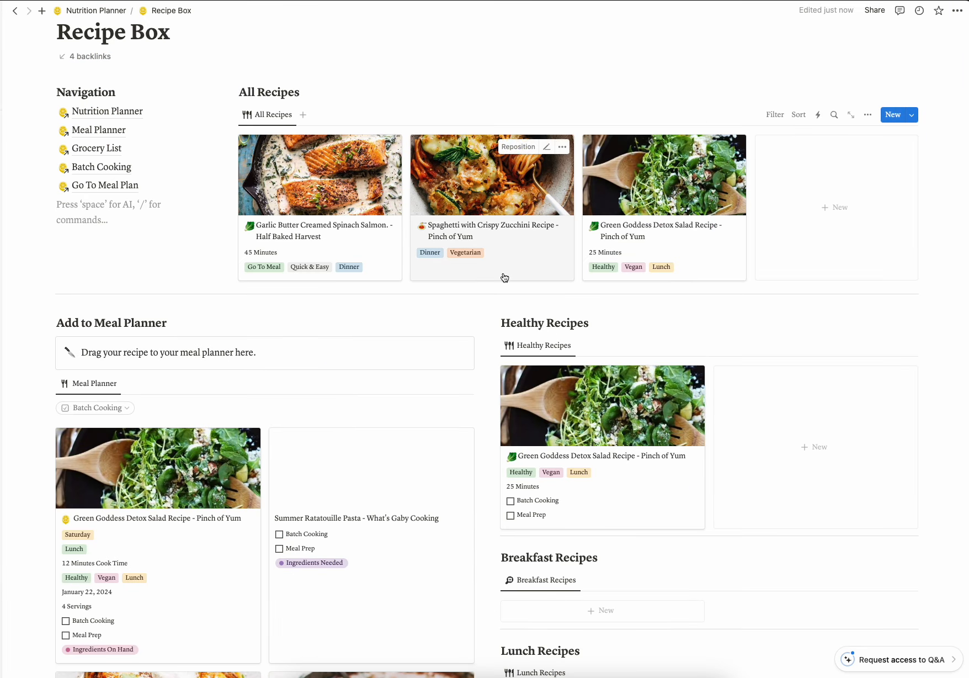
{"action": "scroll", "coordinate": [368, 262], "scroll_direction": "up", "scroll_amount": 1}
{"action": "scroll", "coordinate": [373, 262], "scroll_direction": "down", "scroll_amount": 2}
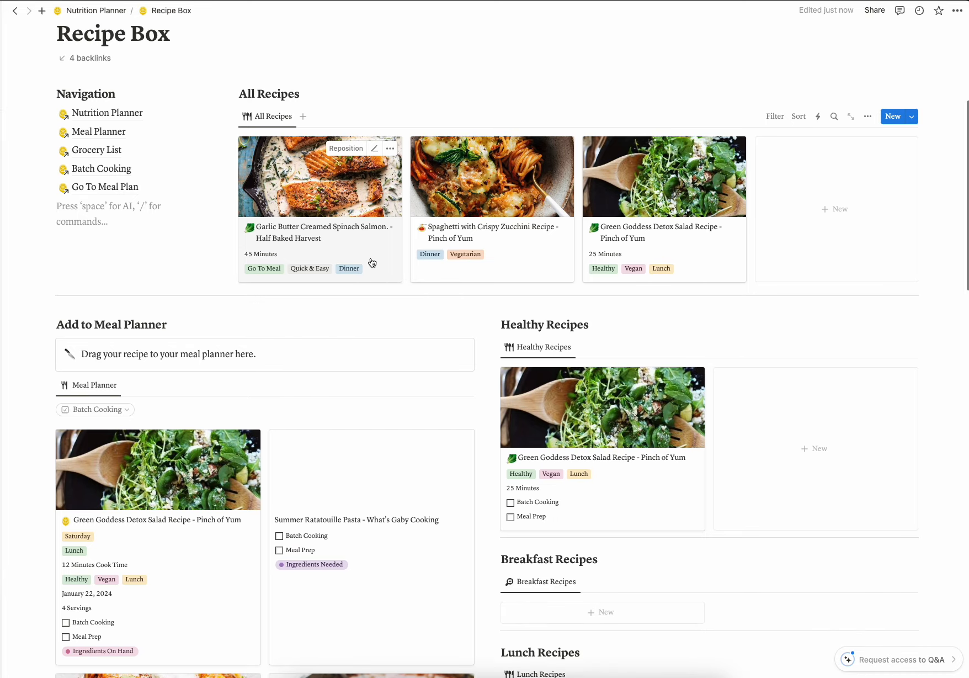
{"action": "scroll", "coordinate": [373, 262], "scroll_direction": "down", "scroll_amount": 5}
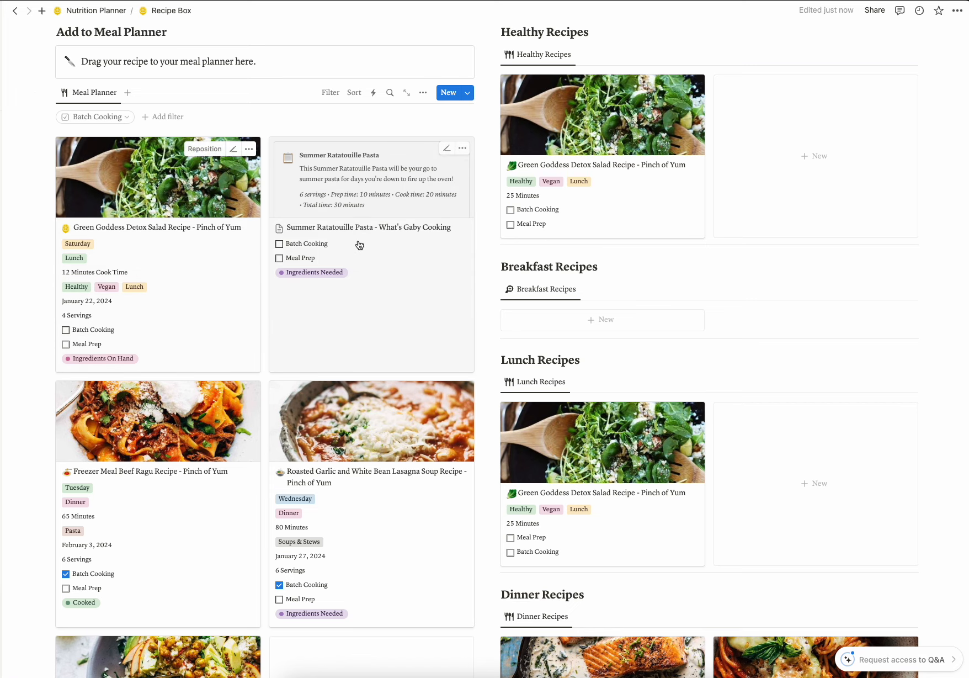
{"action": "left_click", "coordinate": [363, 206]}
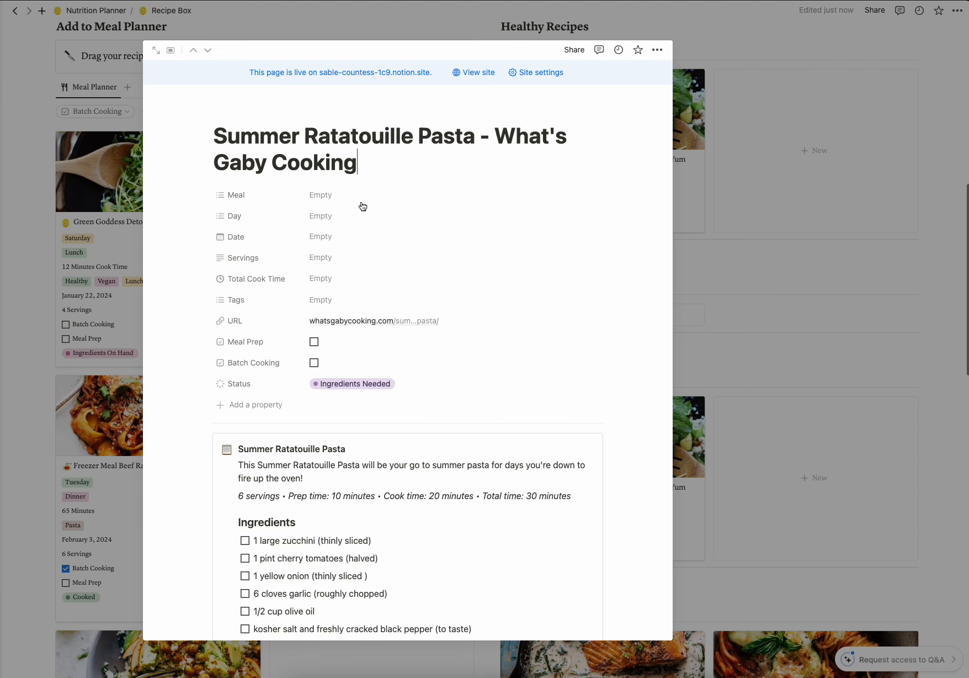
Step: Look through the clipped recipe's properties, ingredients, instructions, photos and Tips & Tricks, and return to the ingredients list
{"action": "scroll", "coordinate": [436, 214], "scroll_direction": "down", "scroll_amount": 5}
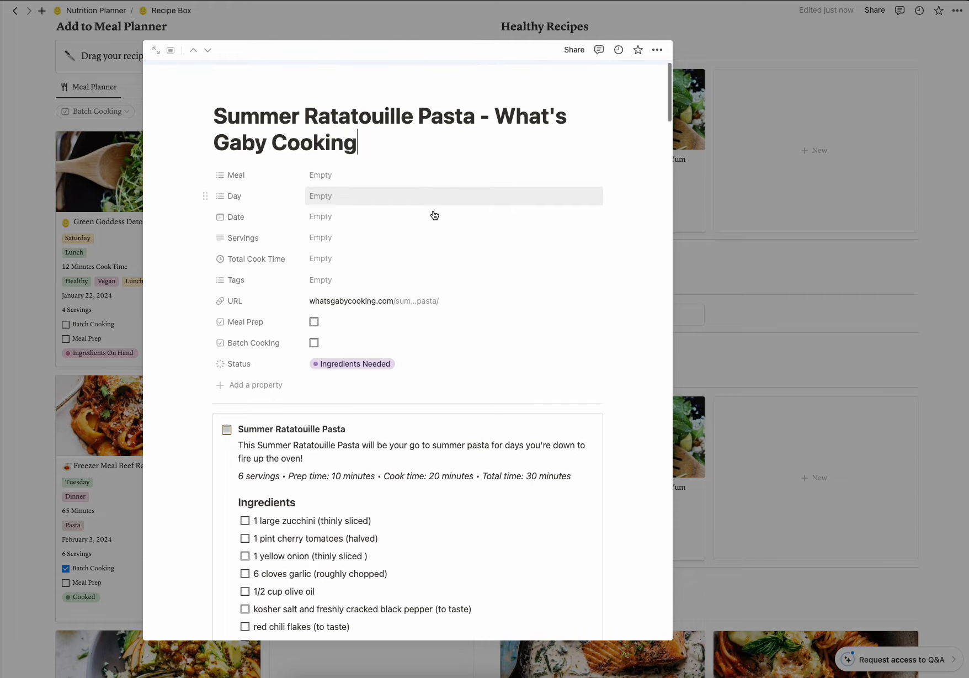
{"action": "scroll", "coordinate": [435, 215], "scroll_direction": "up", "scroll_amount": 2}
{"action": "scroll", "coordinate": [434, 215], "scroll_direction": "down", "scroll_amount": 10}
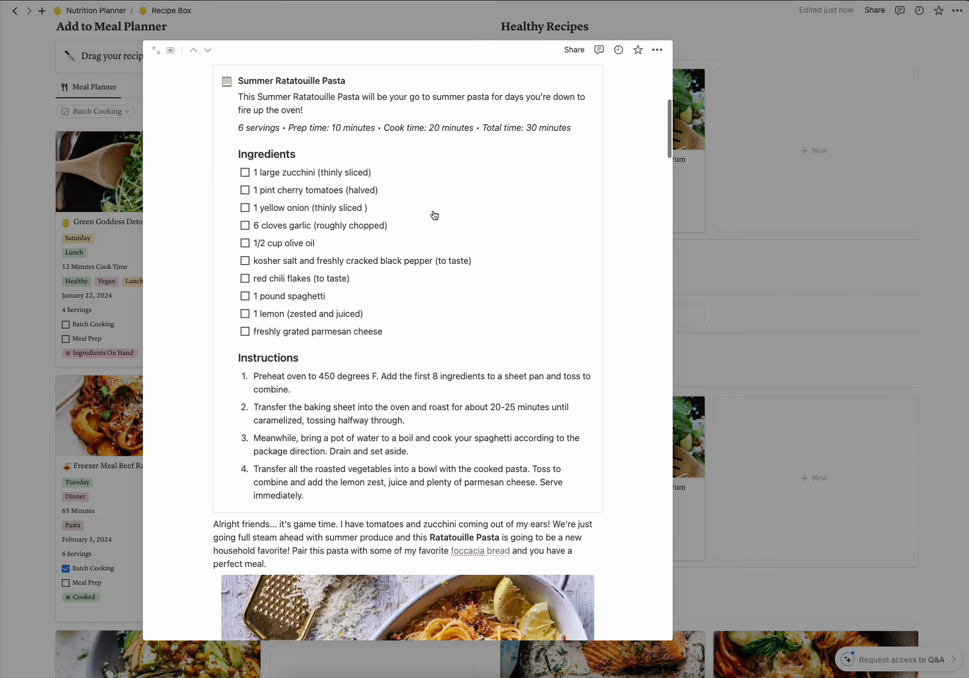
{"action": "scroll", "coordinate": [434, 211], "scroll_direction": "up", "scroll_amount": 5}
{"action": "scroll", "coordinate": [434, 215], "scroll_direction": "down", "scroll_amount": 15}
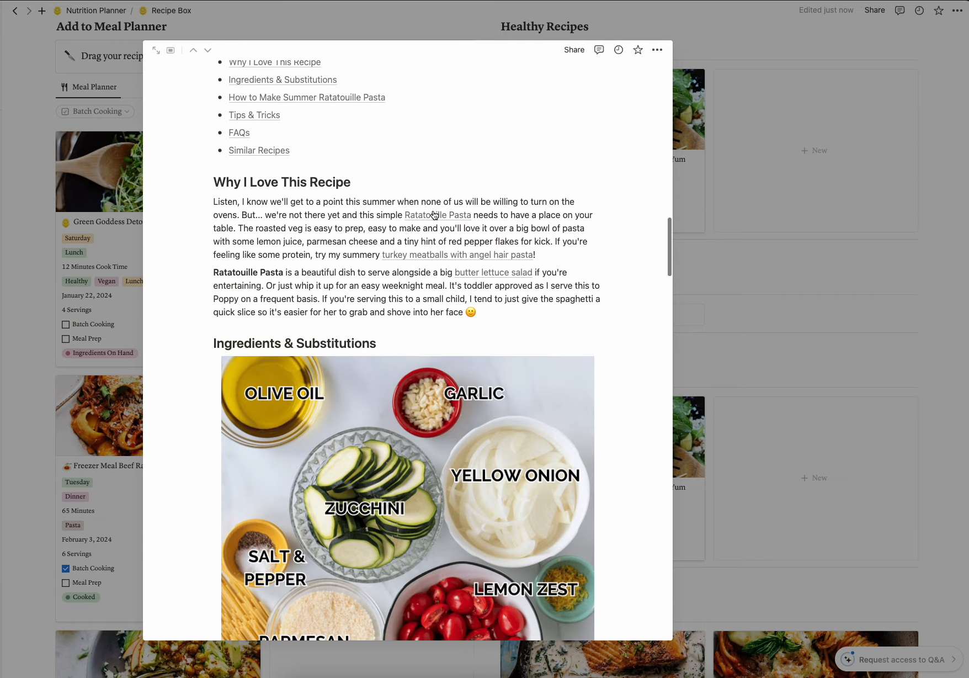
{"action": "scroll", "coordinate": [434, 215], "scroll_direction": "down", "scroll_amount": 20}
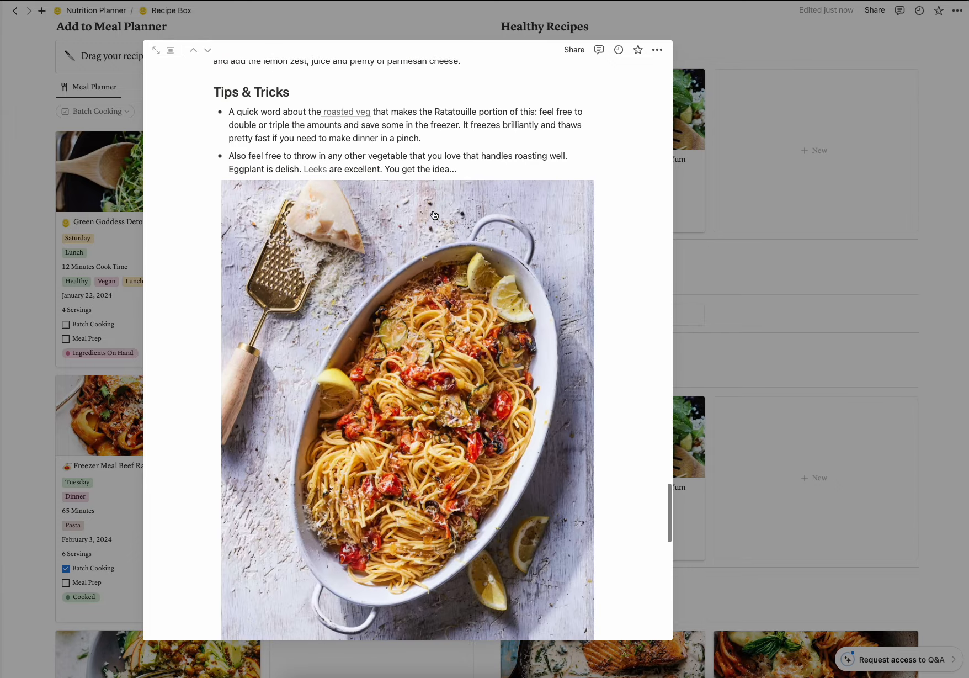
{"action": "scroll", "coordinate": [434, 216], "scroll_direction": "down", "scroll_amount": 3}
{"action": "scroll", "coordinate": [435, 216], "scroll_direction": "up", "scroll_amount": 20}
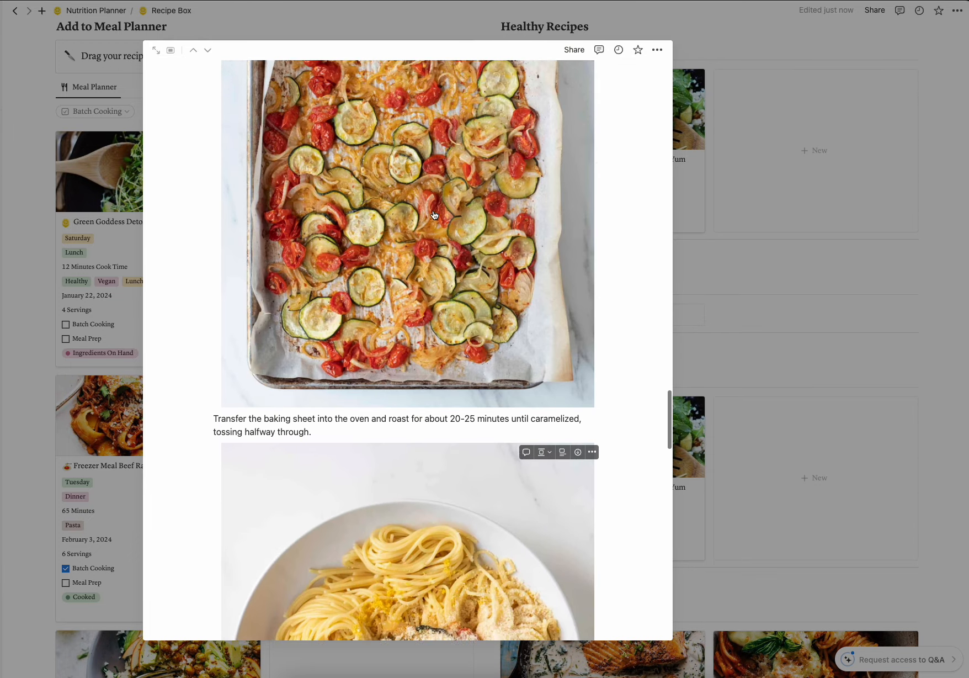
{"action": "scroll", "coordinate": [434, 215], "scroll_direction": "up", "scroll_amount": 20}
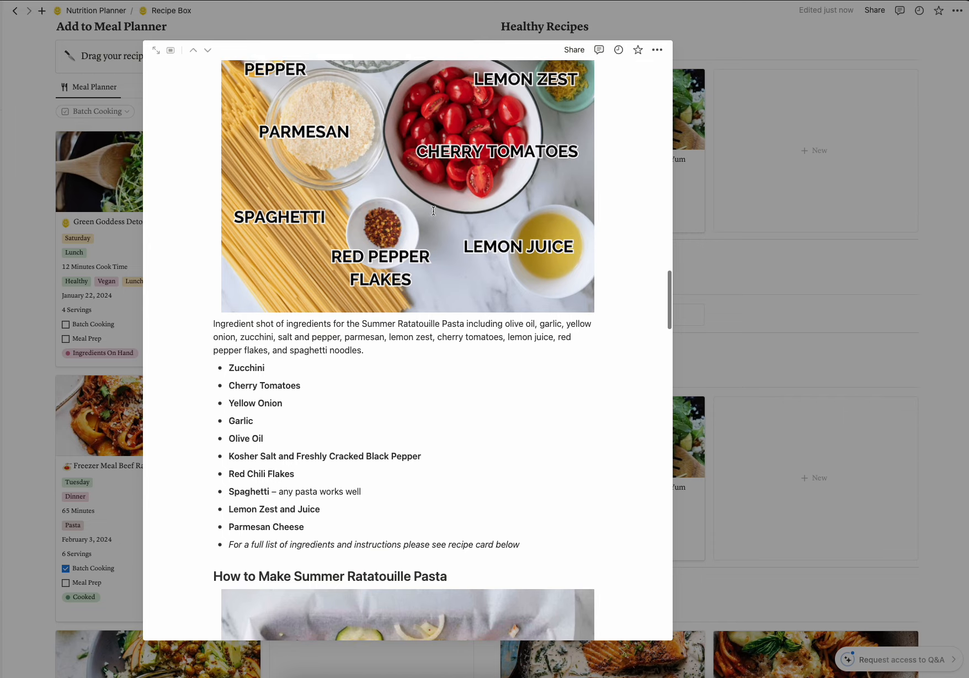
{"action": "scroll", "coordinate": [434, 210], "scroll_direction": "up", "scroll_amount": 20}
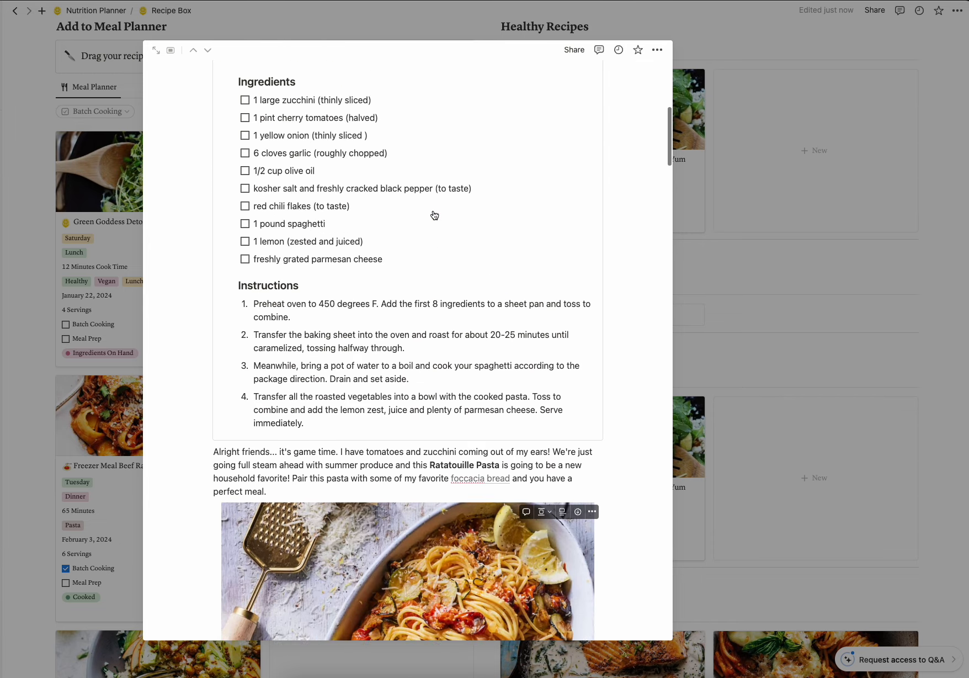
{"action": "scroll", "coordinate": [434, 210], "scroll_direction": "down", "scroll_amount": 4}
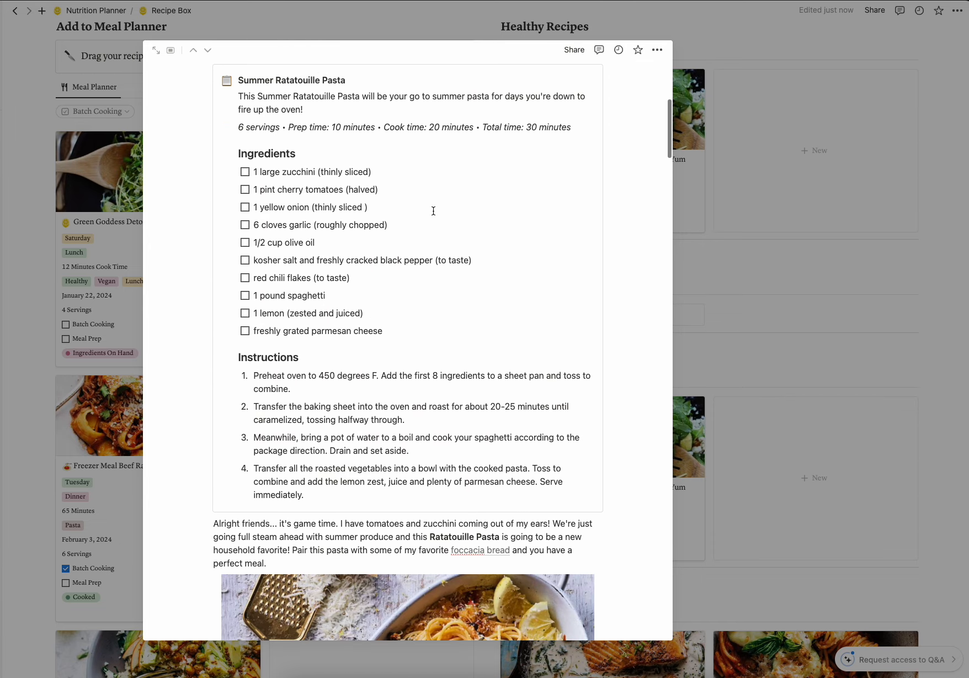
Step: In the clipped Summer Ratatouille Pasta page, move the pasta photo above the recipe callout and return to the Recipe Box
{"action": "left_click", "coordinate": [688, 257]}
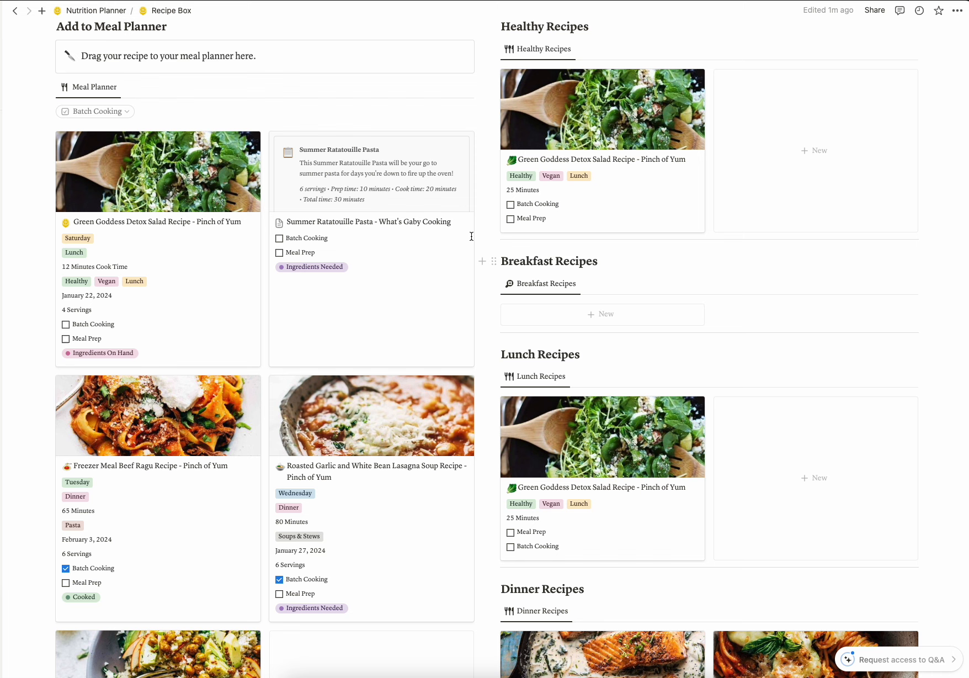
{"action": "left_click", "coordinate": [322, 169]}
{"action": "scroll", "coordinate": [465, 240], "scroll_direction": "down", "scroll_amount": 20}
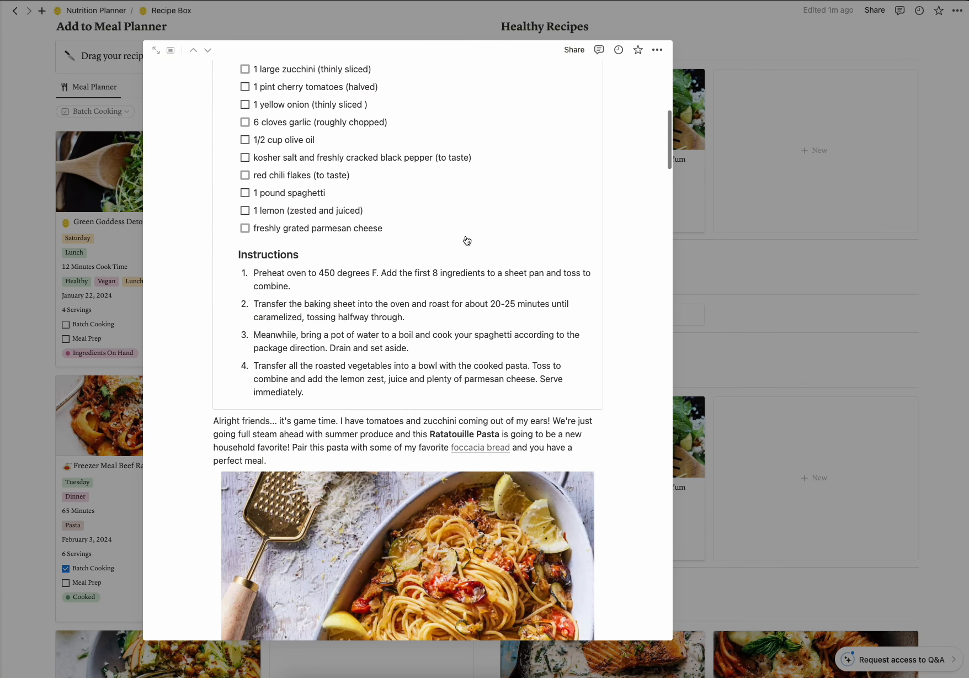
{"action": "left_click_drag", "start_coordinate": [209, 425], "coordinate": [236, 284]}
{"action": "scroll", "coordinate": [614, 339], "scroll_direction": "down", "scroll_amount": 10}
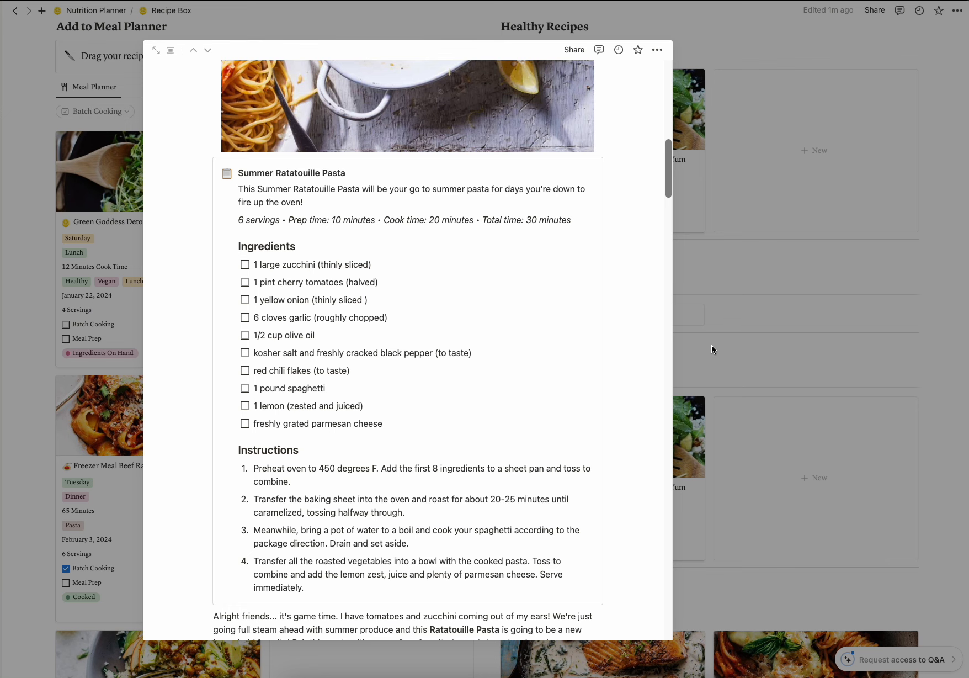
{"action": "left_click", "coordinate": [712, 346]}
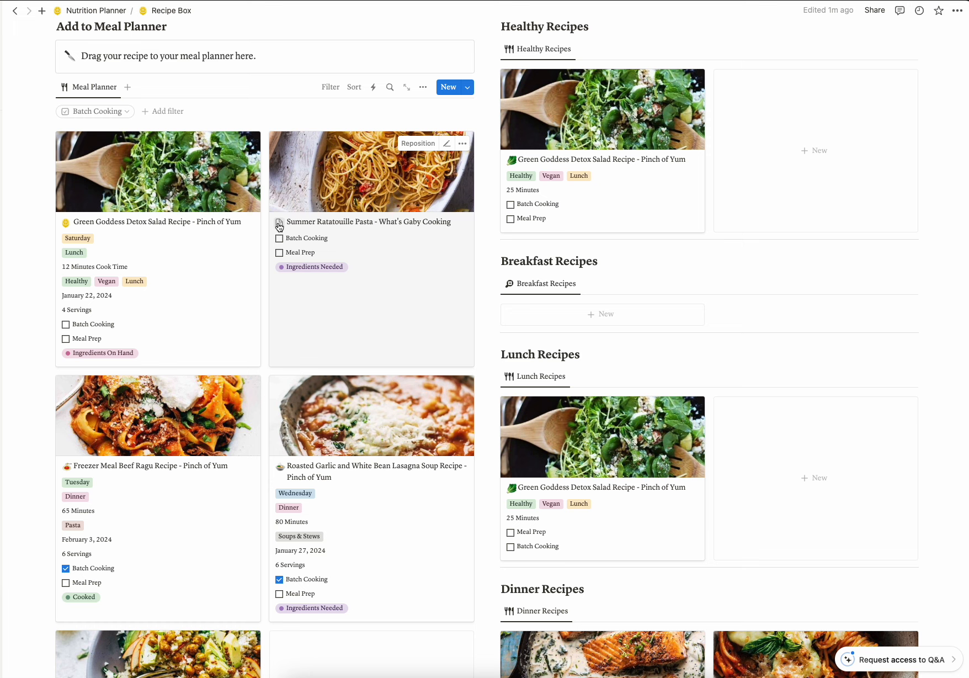
Step: Reopen the Summer Ratatouille Pasta recipe and schedule it as Dinner on Sunday, January 28, 2024
{"action": "left_click", "coordinate": [340, 210]}
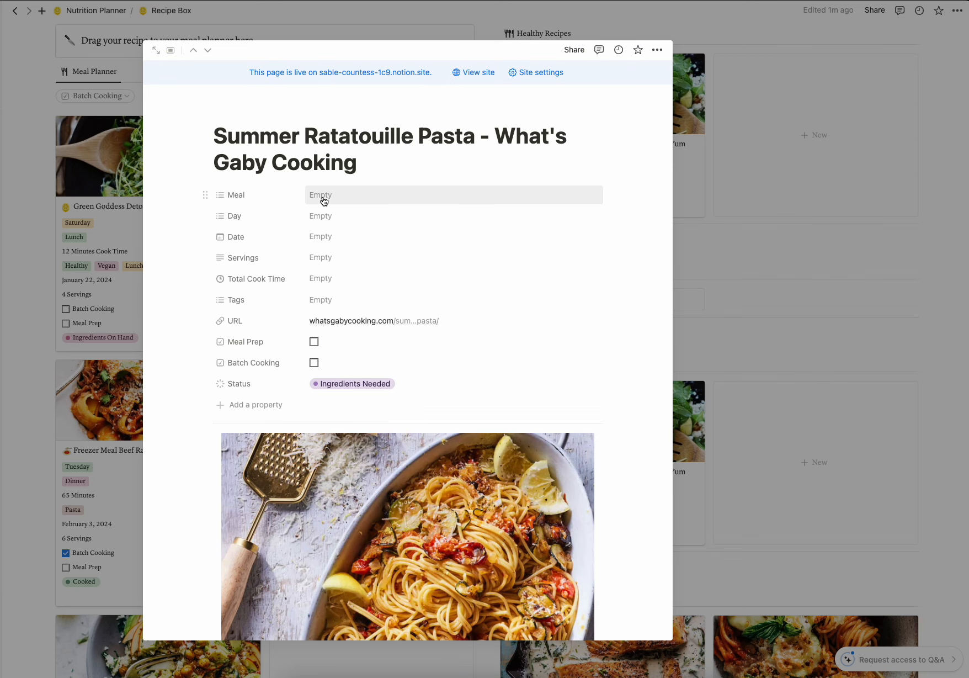
{"action": "left_click", "coordinate": [328, 199]}
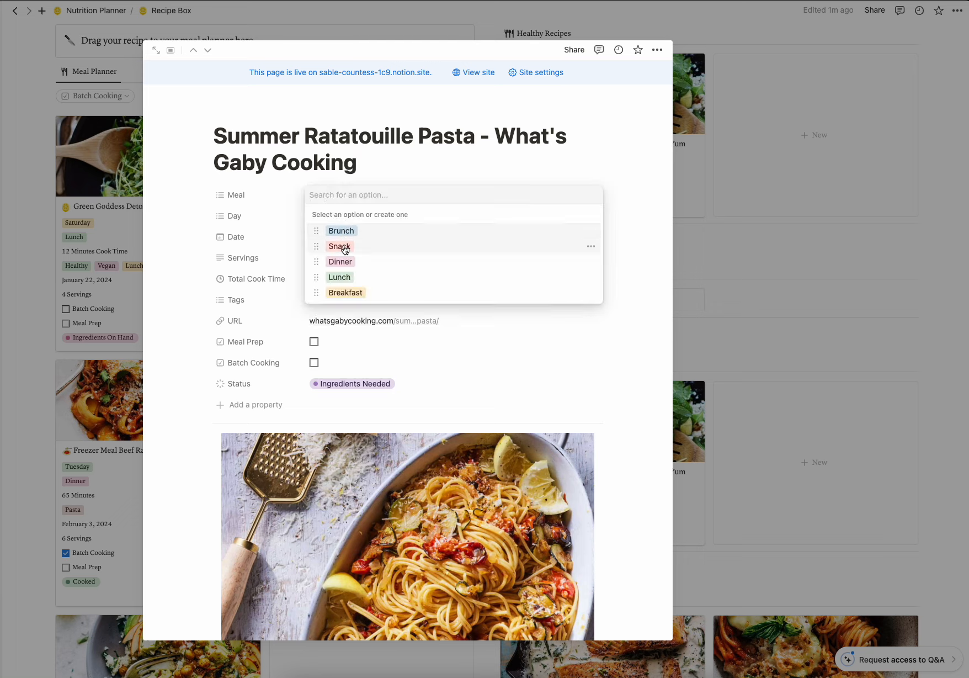
{"action": "left_click", "coordinate": [340, 261]}
{"action": "left_click", "coordinate": [433, 173]}
{"action": "left_click", "coordinate": [323, 220]}
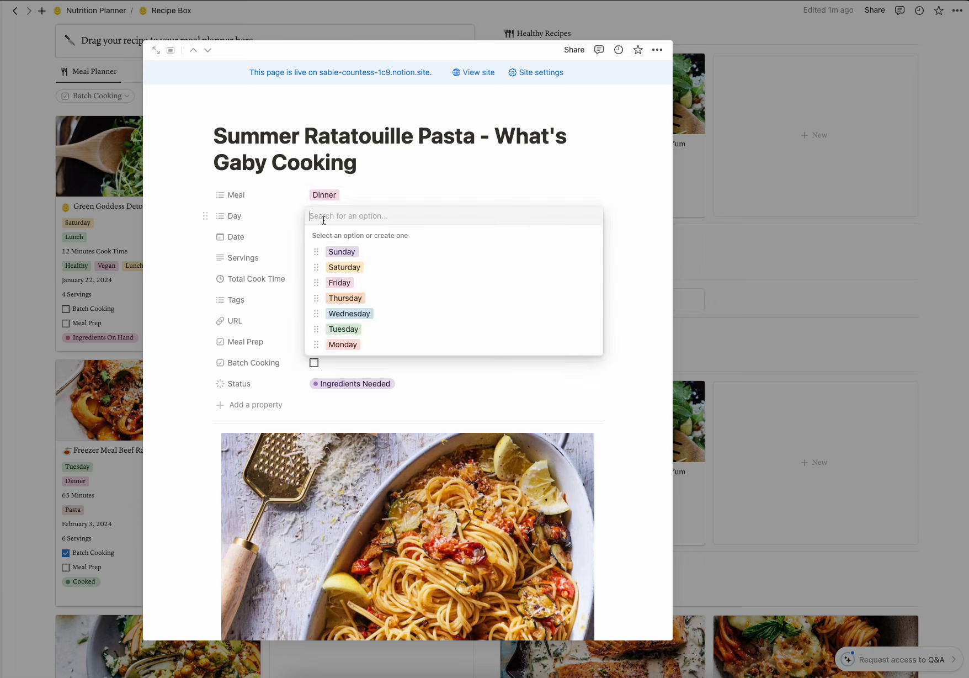
{"action": "left_click", "coordinate": [338, 251]}
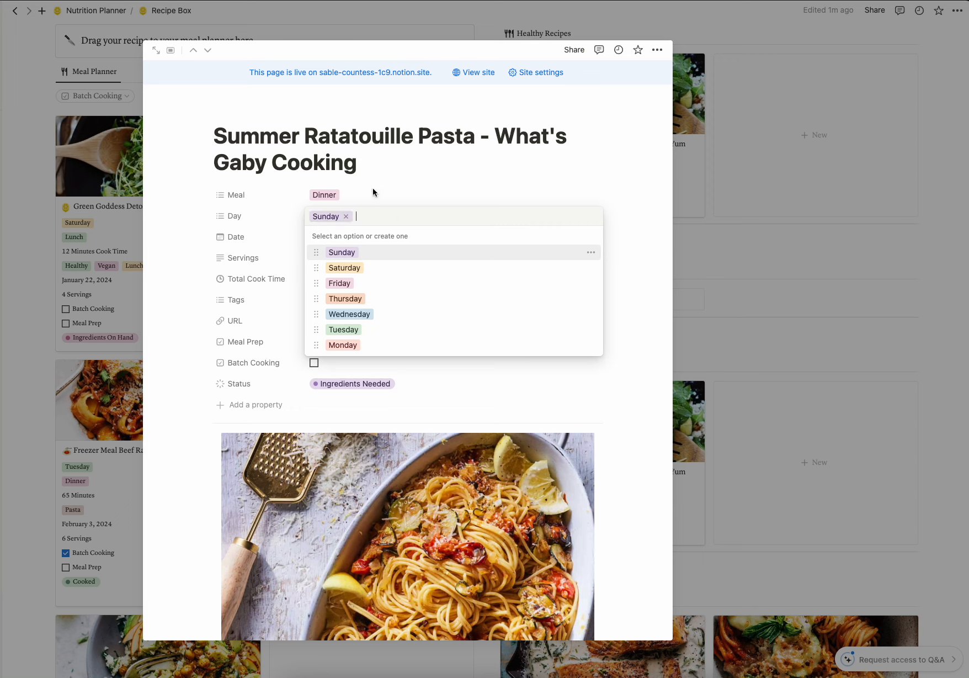
{"action": "left_click", "coordinate": [372, 193]}
{"action": "left_click", "coordinate": [335, 238]}
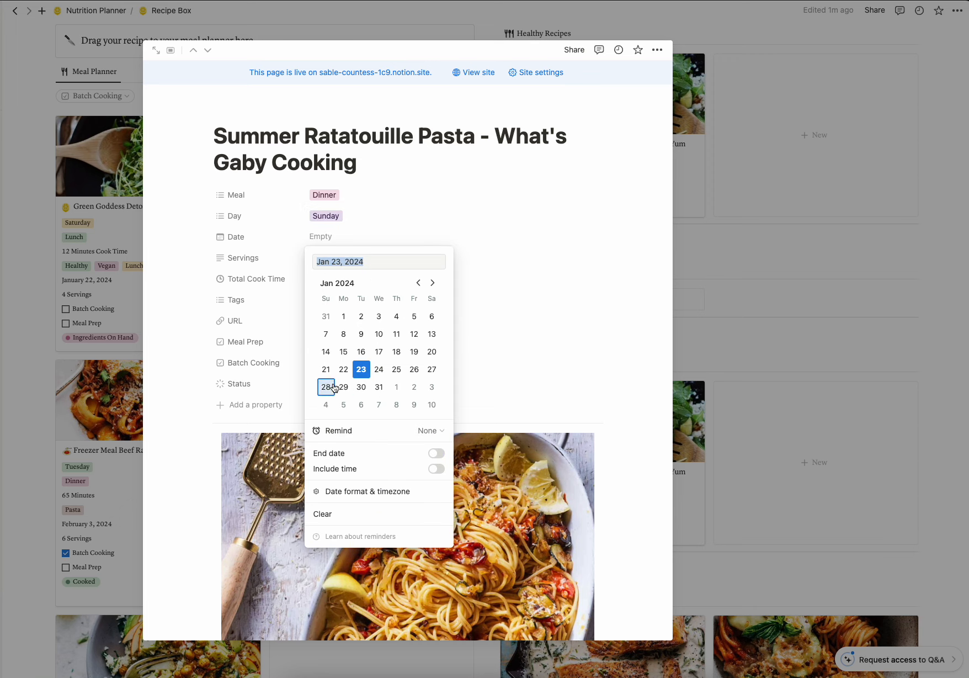
{"action": "left_click", "coordinate": [326, 387]}
{"action": "left_click", "coordinate": [459, 236]}
Step: Set the recipe's Servings to 6 and its Total Cook Time to 60 Minutes
{"action": "left_click", "coordinate": [337, 260]}
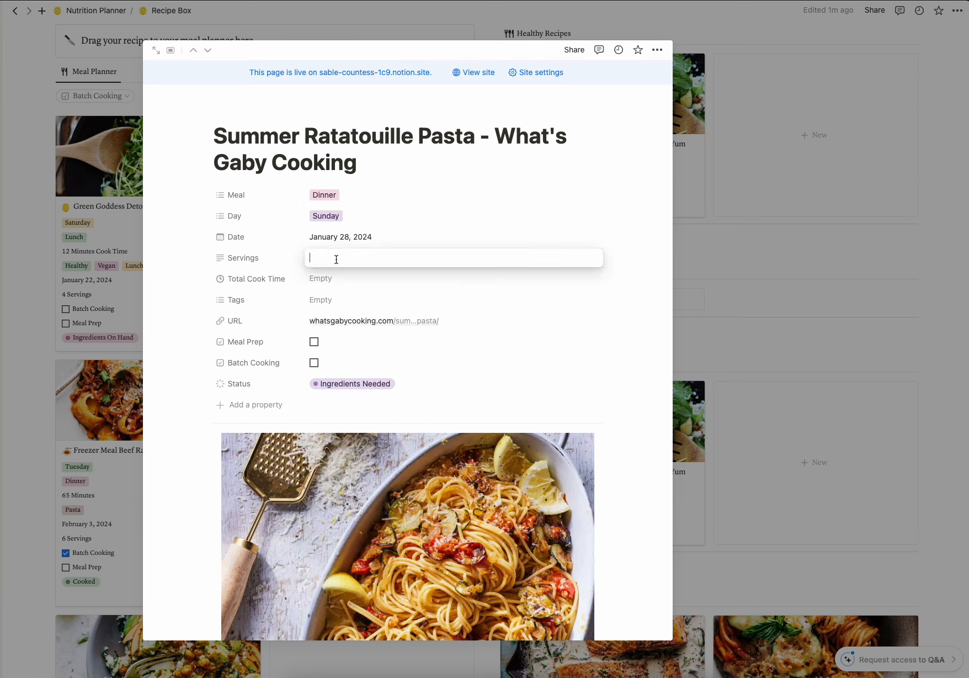
{"action": "type", "text": "6"}
{"action": "left_click", "coordinate": [326, 279]}
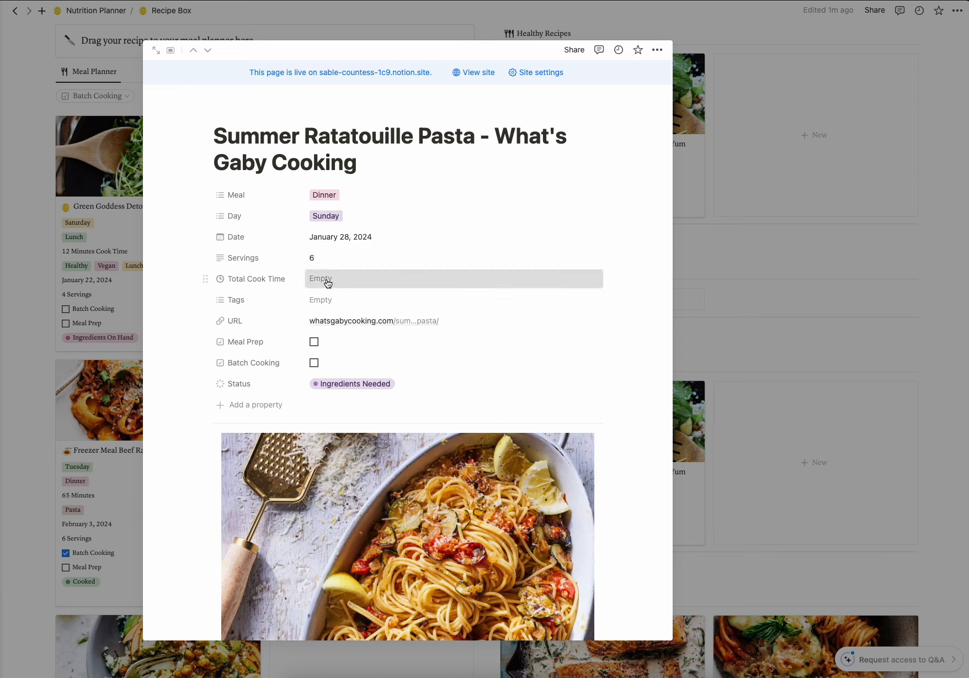
{"action": "type", "text": "60"}
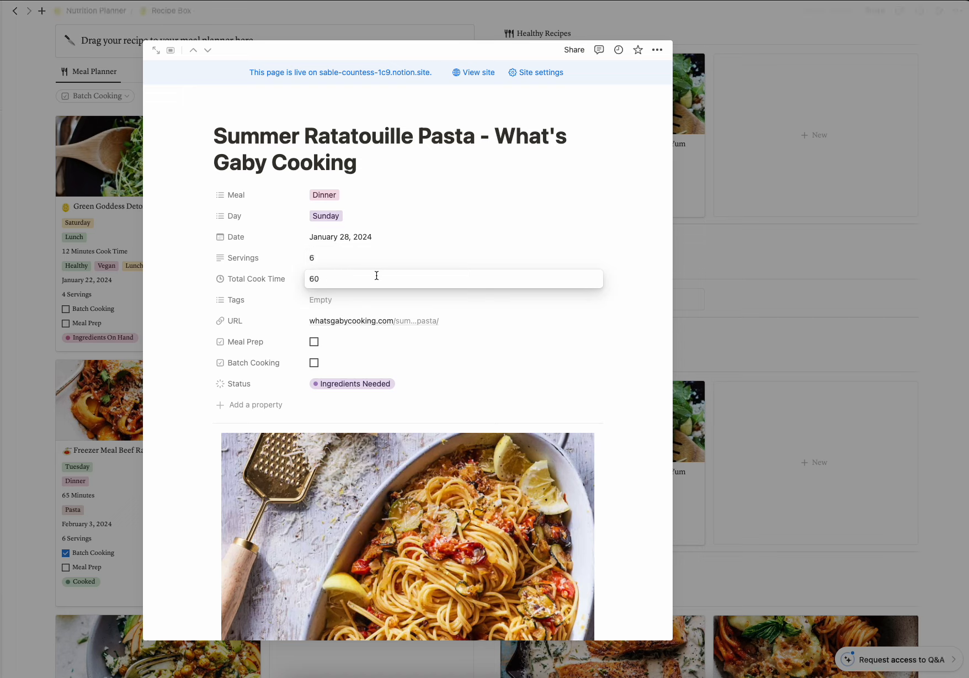
{"action": "type", "text": " Minutes"}
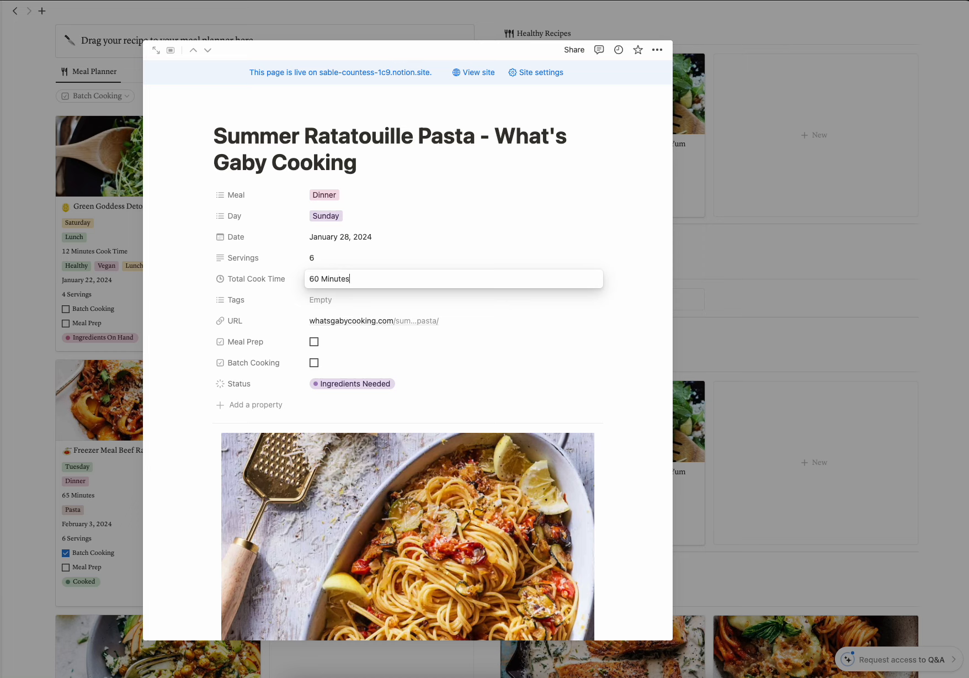
{"action": "key", "text": "Return"}
Step: Tag the recipe as Quick & Easy, Vegetarian, Kid Friendly and Pasta
{"action": "left_click", "coordinate": [319, 299]}
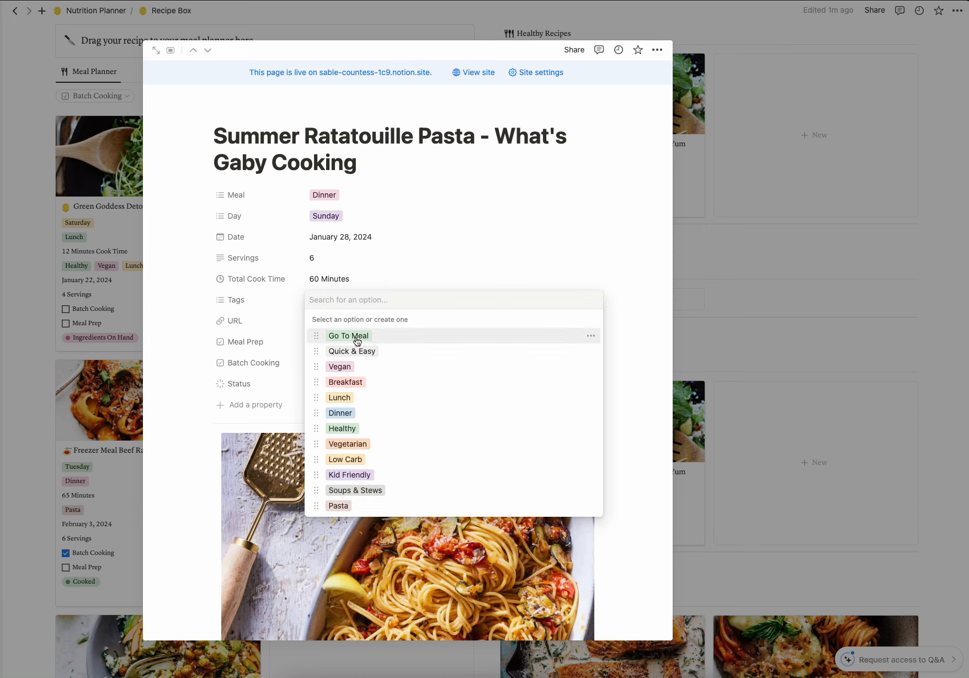
{"action": "left_click", "coordinate": [356, 351]}
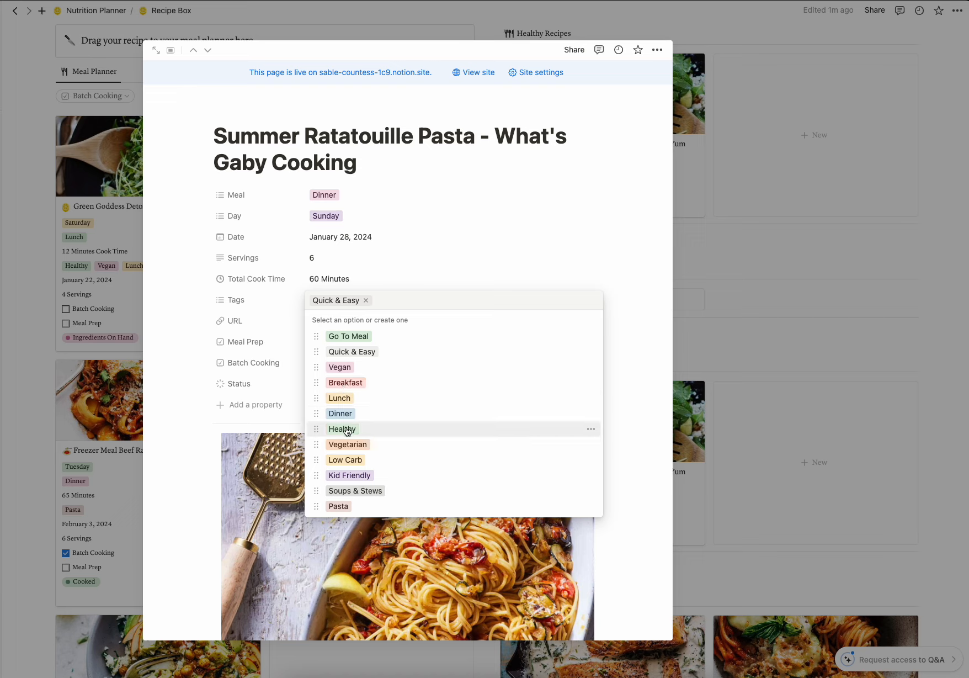
{"action": "left_click", "coordinate": [348, 444]}
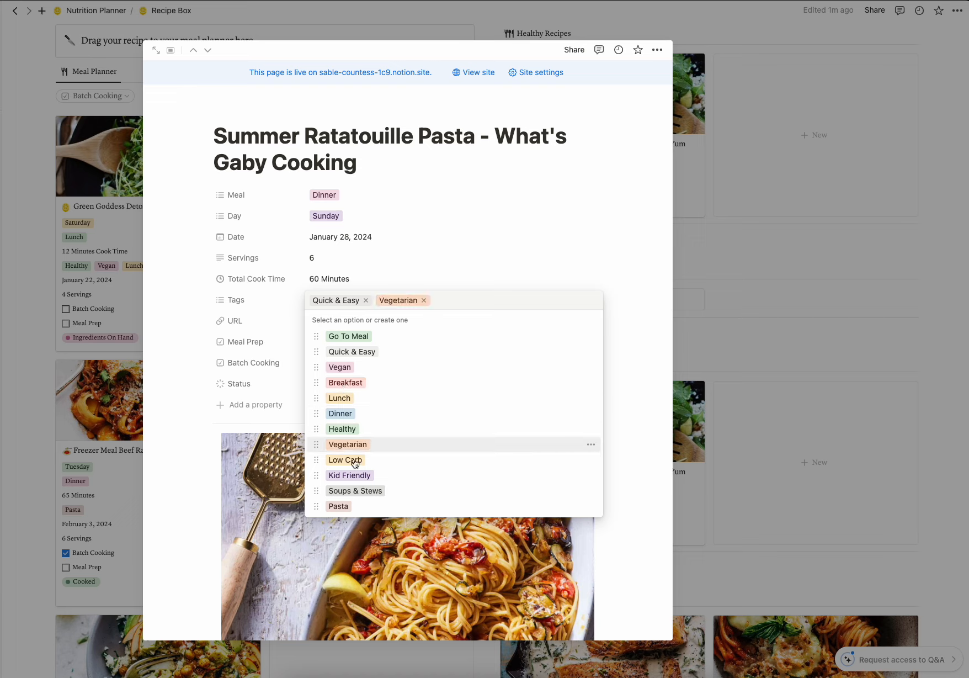
{"action": "left_click", "coordinate": [338, 506]}
{"action": "left_click", "coordinate": [429, 235]}
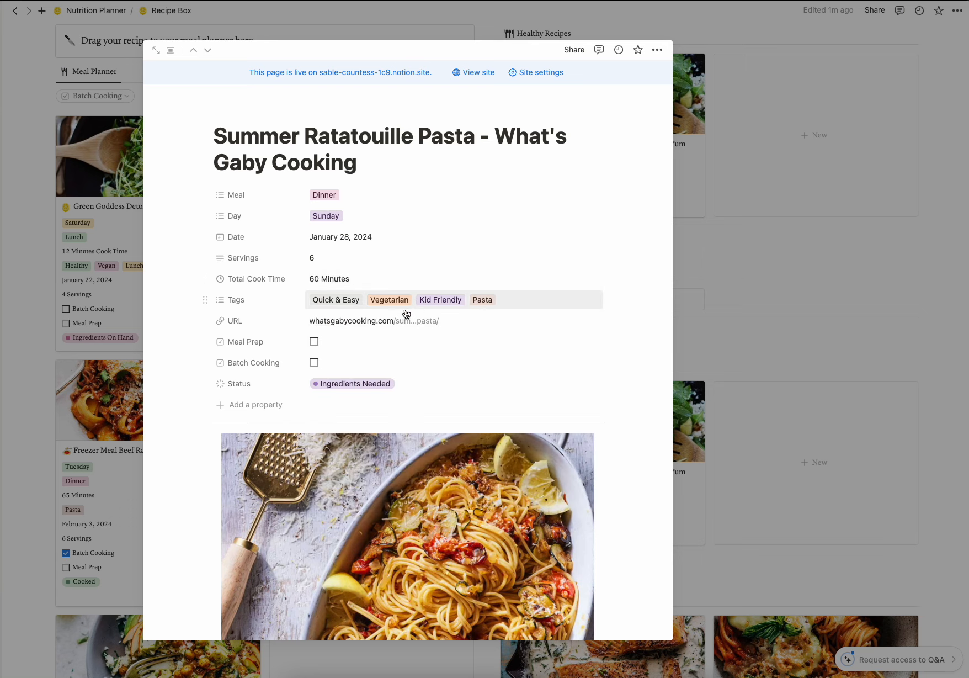
Step: Set the recipe's Status to Ingredients On Hand, close it, and give its gallery card the spaghetti emoji icon
{"action": "scroll", "coordinate": [350, 350], "scroll_direction": "down", "scroll_amount": 1}
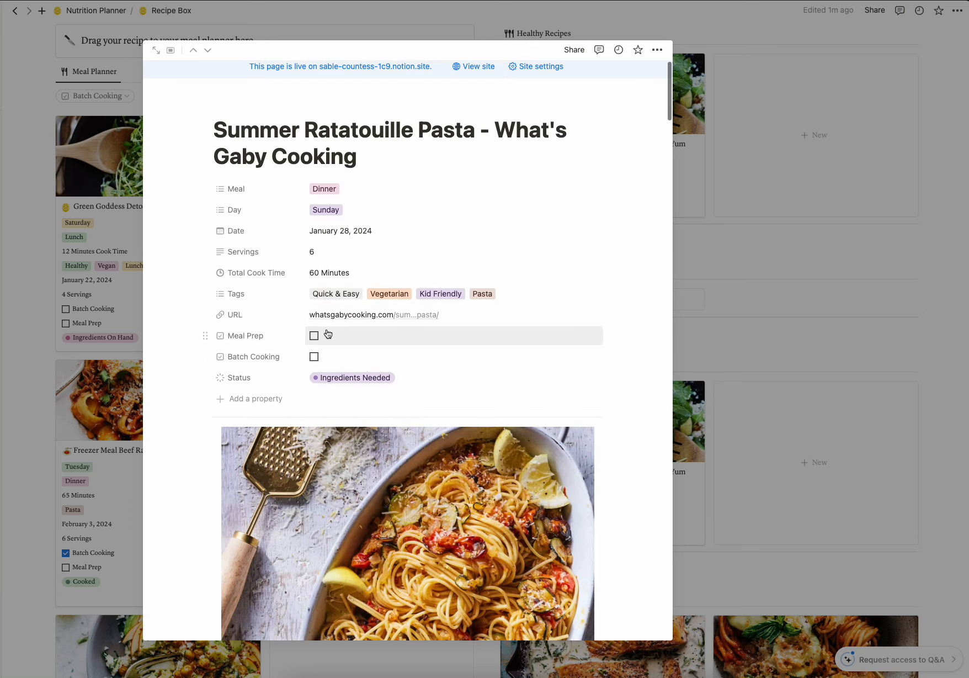
{"action": "scroll", "coordinate": [328, 334], "scroll_direction": "down", "scroll_amount": 1}
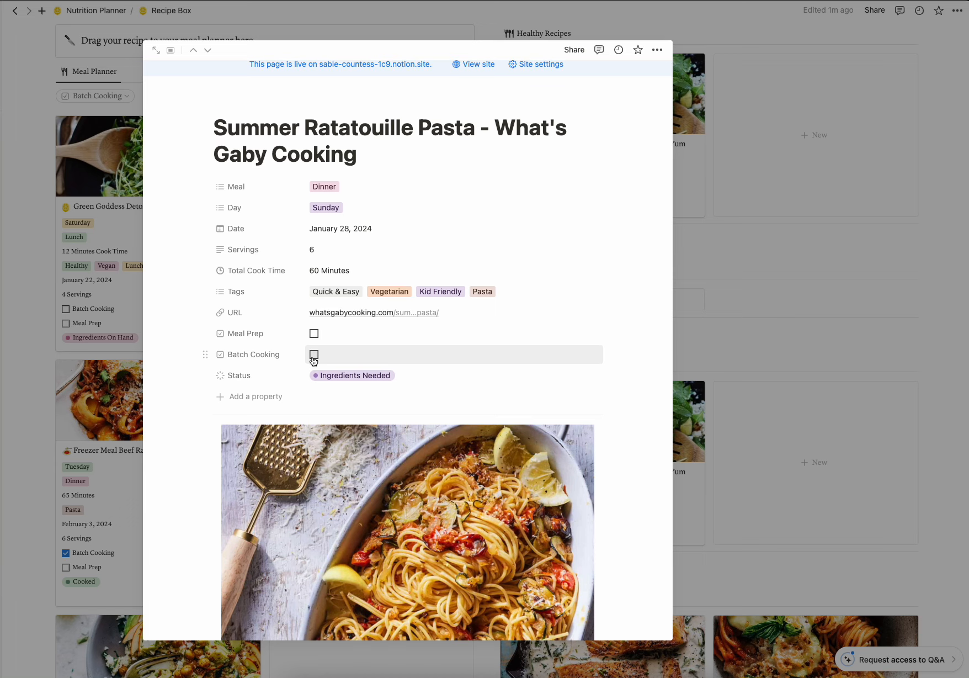
{"action": "left_click", "coordinate": [350, 377]}
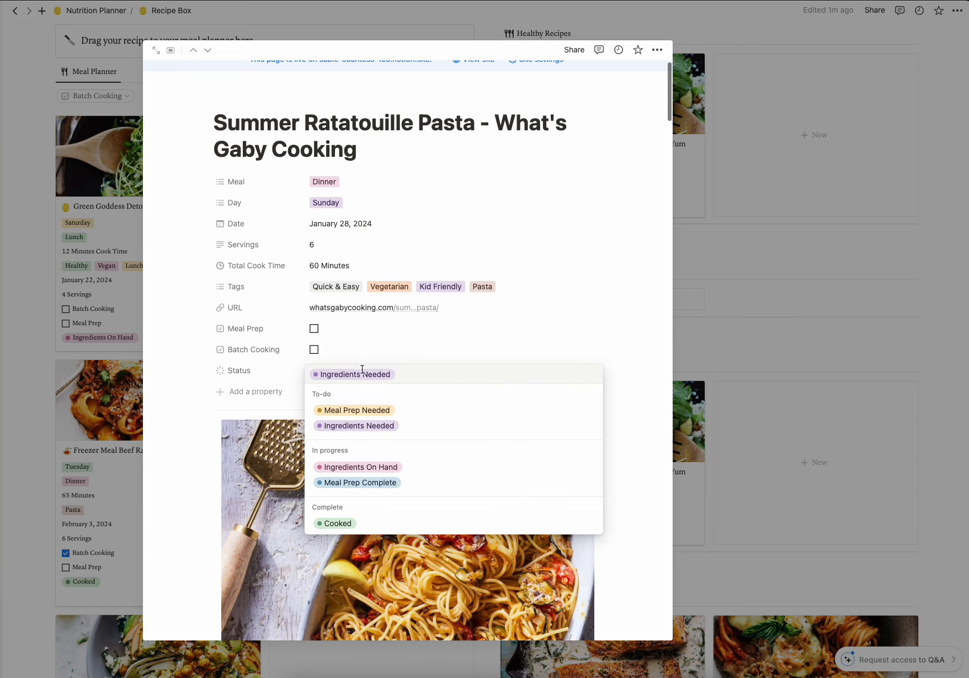
{"action": "left_click", "coordinate": [362, 469]}
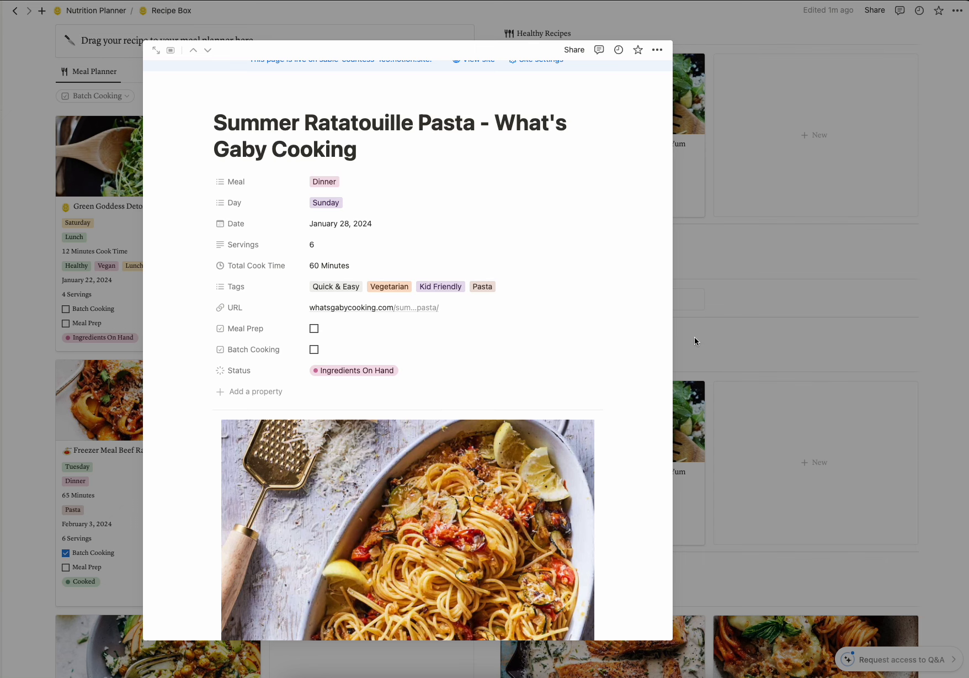
{"action": "left_click", "coordinate": [696, 347]}
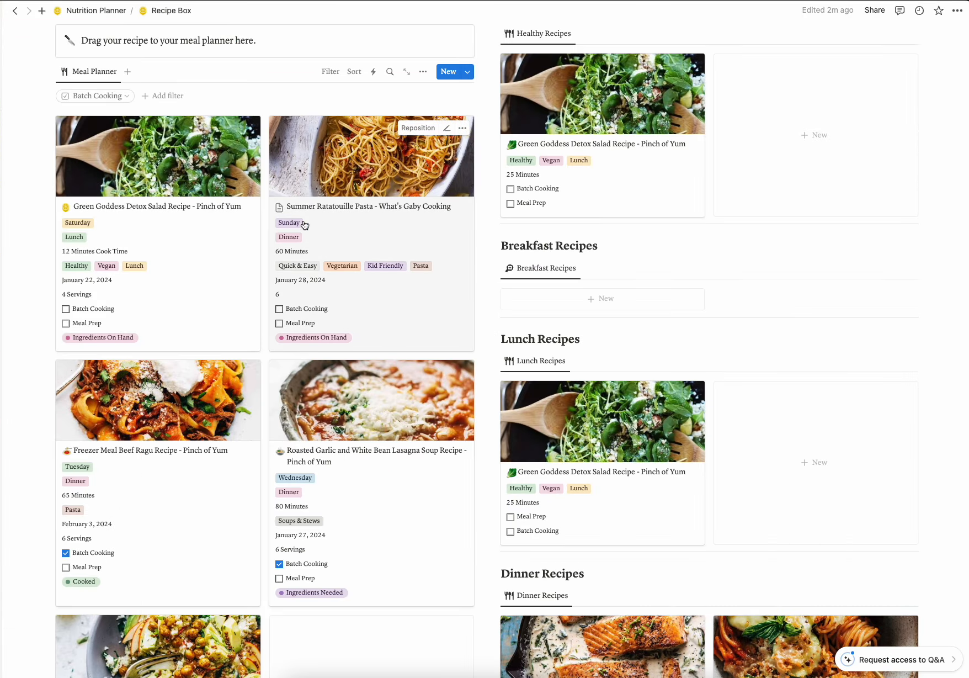
{"action": "left_click", "coordinate": [279, 207]}
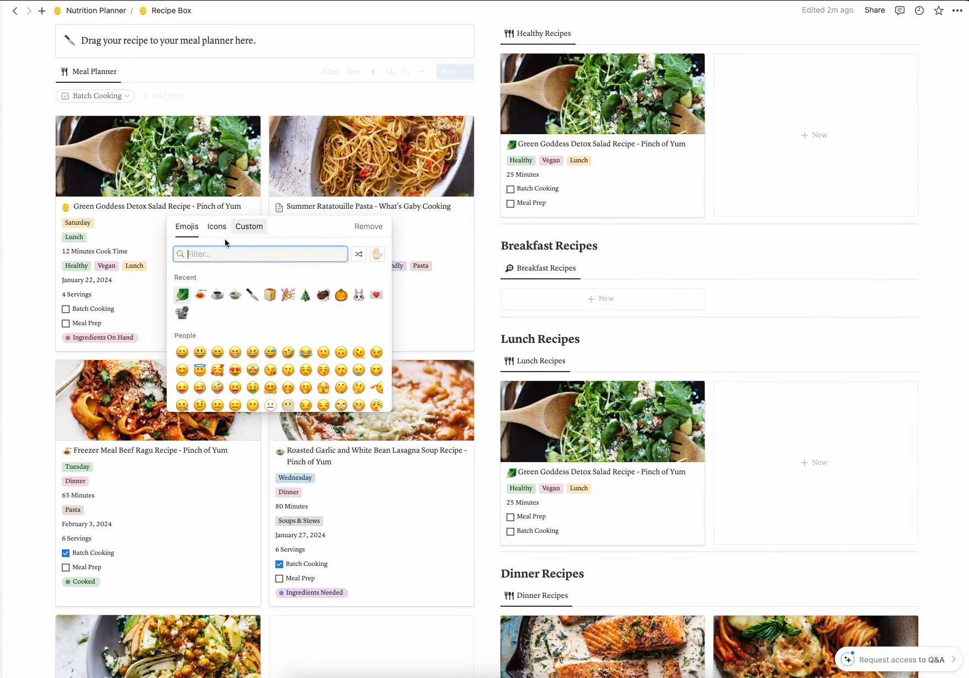
{"action": "left_click", "coordinate": [199, 295]}
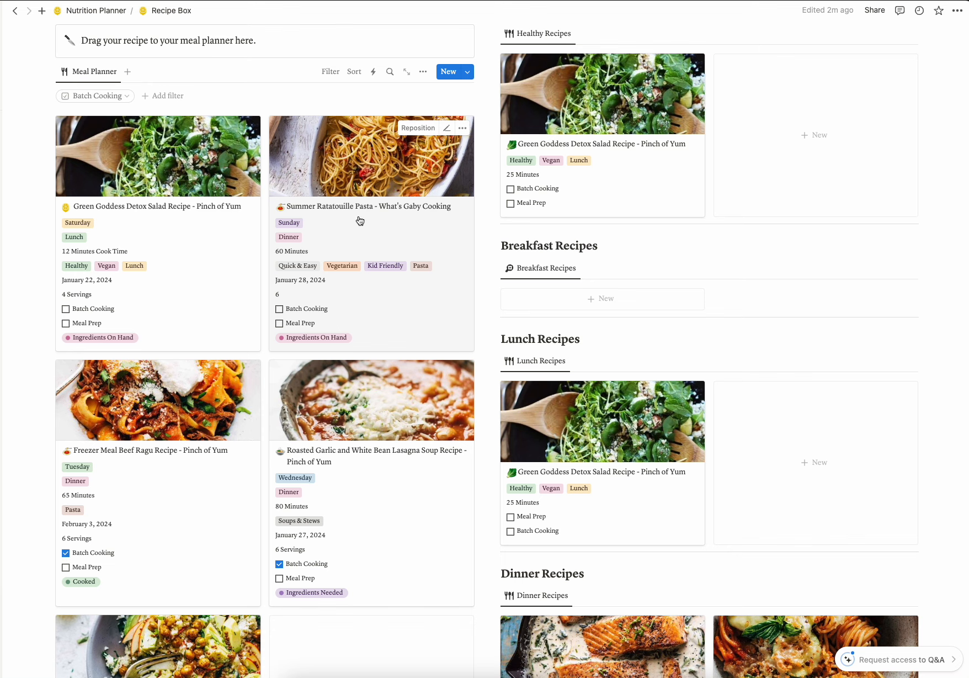
Step: Move the Summer Ratatouille Pasta card from the Add to Meal Planner gallery into the All Recipes gallery
{"action": "scroll", "coordinate": [363, 290], "scroll_direction": "up", "scroll_amount": 5}
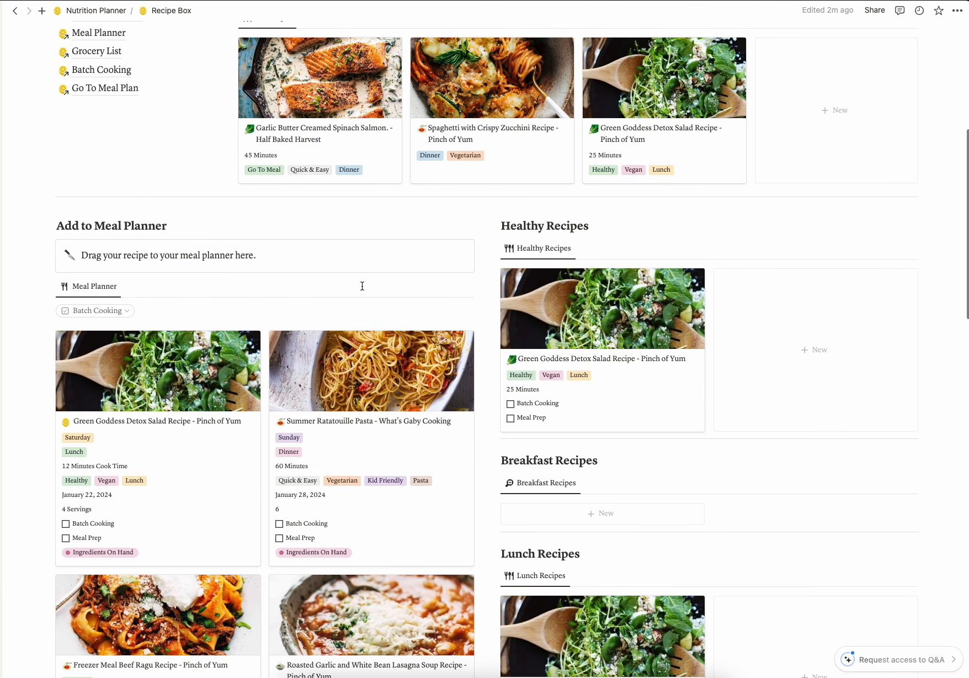
{"action": "scroll", "coordinate": [363, 309], "scroll_direction": "down", "scroll_amount": 2}
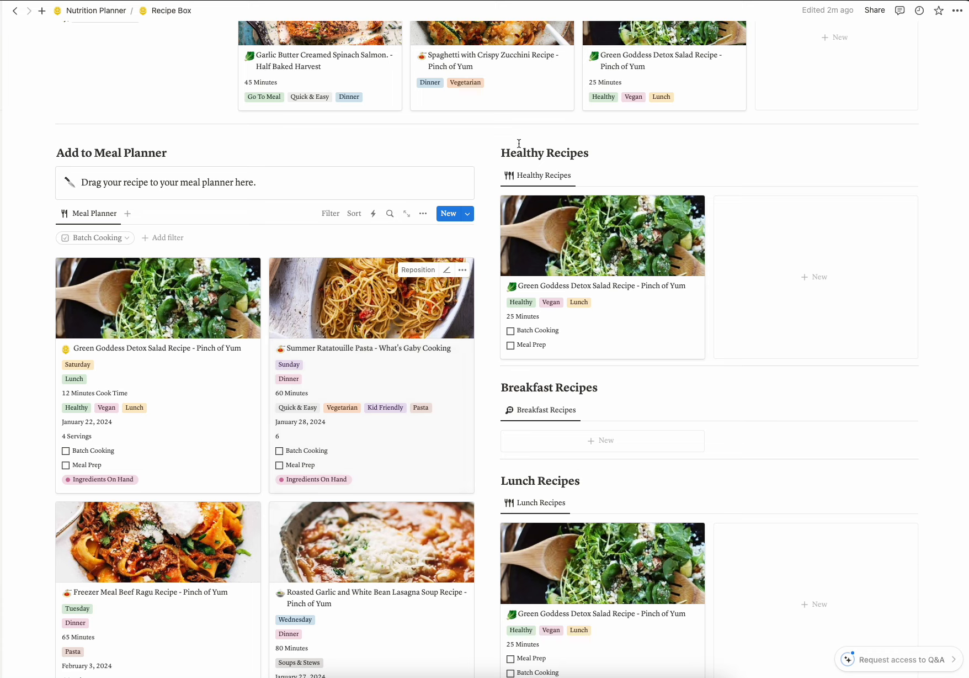
{"action": "scroll", "coordinate": [534, 216], "scroll_direction": "up", "scroll_amount": 3}
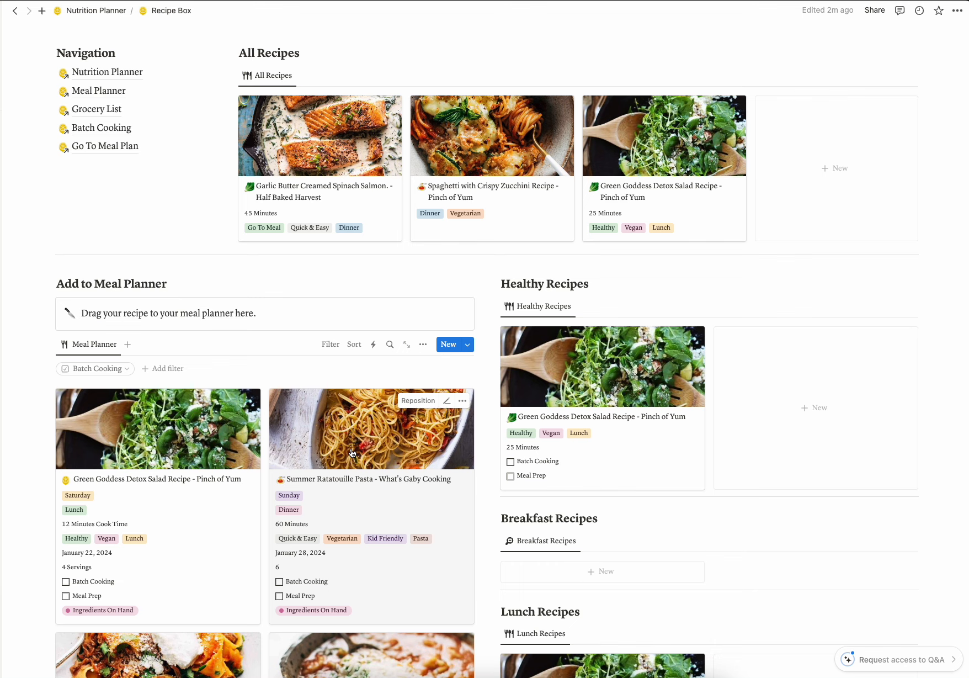
{"action": "left_click_drag", "start_coordinate": [352, 453], "coordinate": [577, 157]}
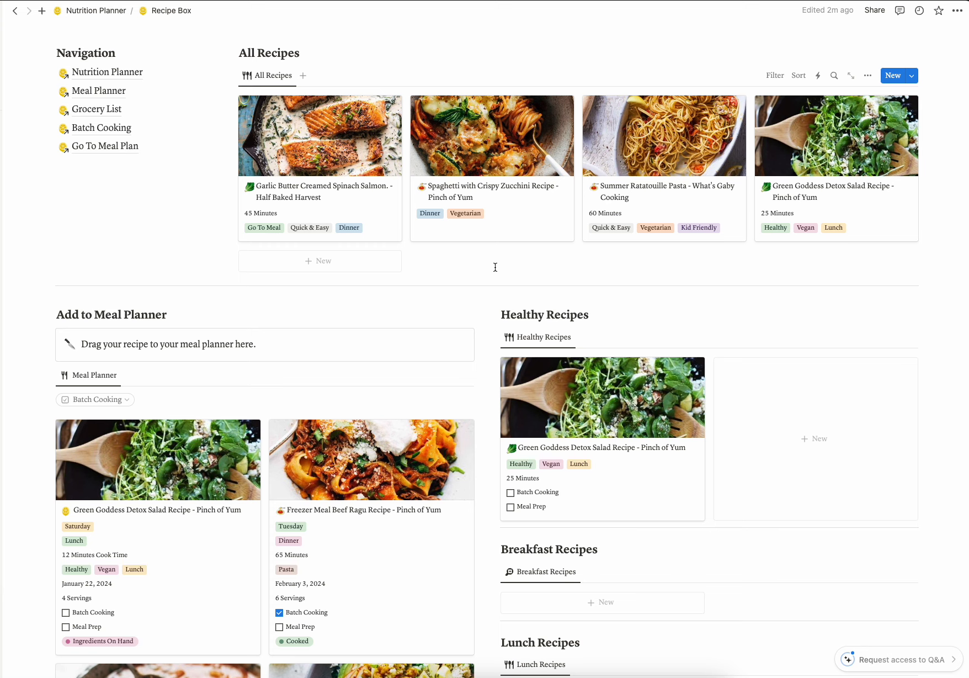
Step: Go to the Batch Cooking page and read the Batch Cooking 101 instructions, collapsing them again when done
{"action": "scroll", "coordinate": [495, 267], "scroll_direction": "up", "scroll_amount": 5}
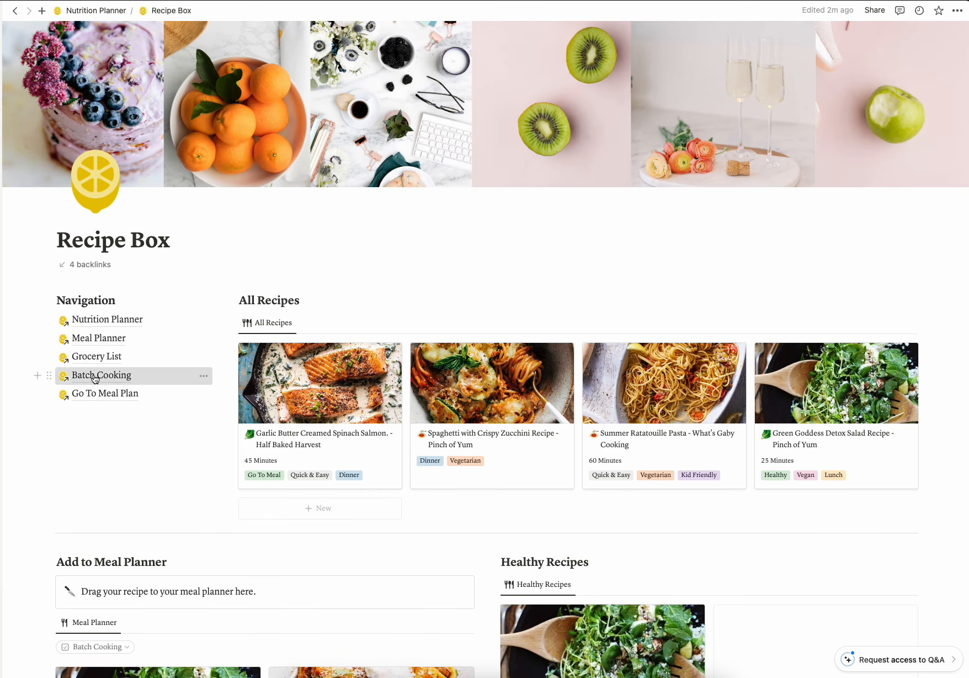
{"action": "left_click", "coordinate": [94, 378]}
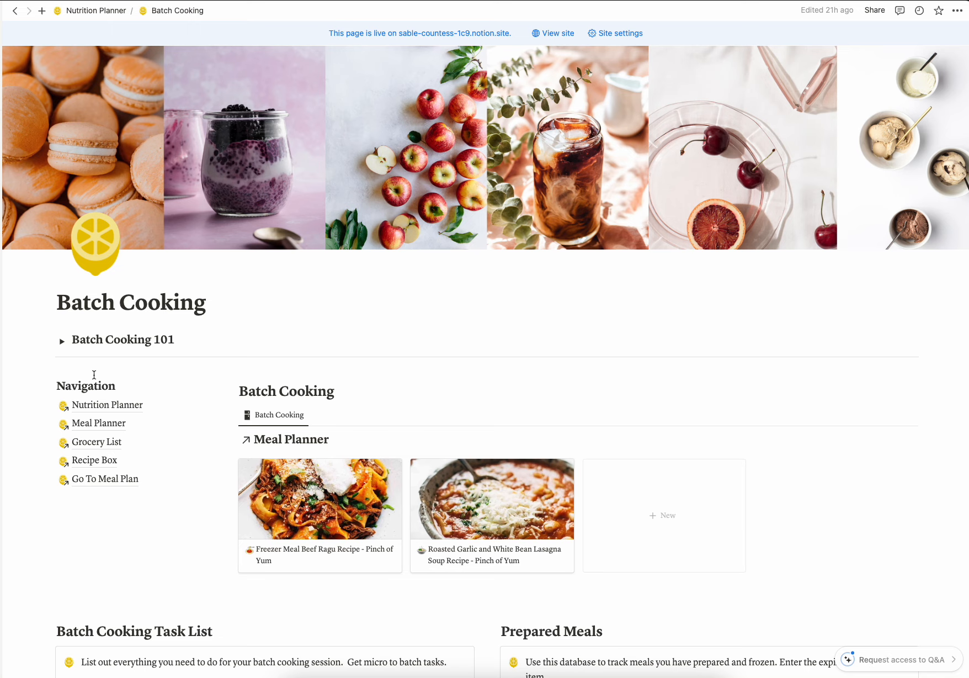
{"action": "left_click", "coordinate": [62, 340]}
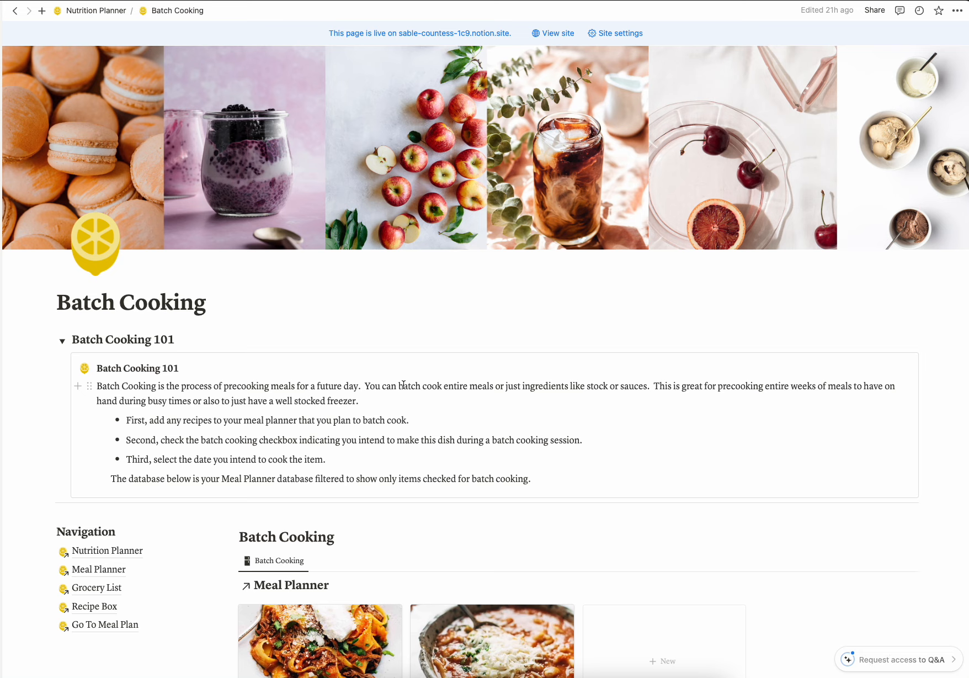
{"action": "left_click", "coordinate": [63, 342]}
Step: Open the Freezer Meal Beef Ragu recipe from the Batch Cooking gallery, check its Batch Cooking property, and close it
{"action": "scroll", "coordinate": [226, 373], "scroll_direction": "down", "scroll_amount": 3}
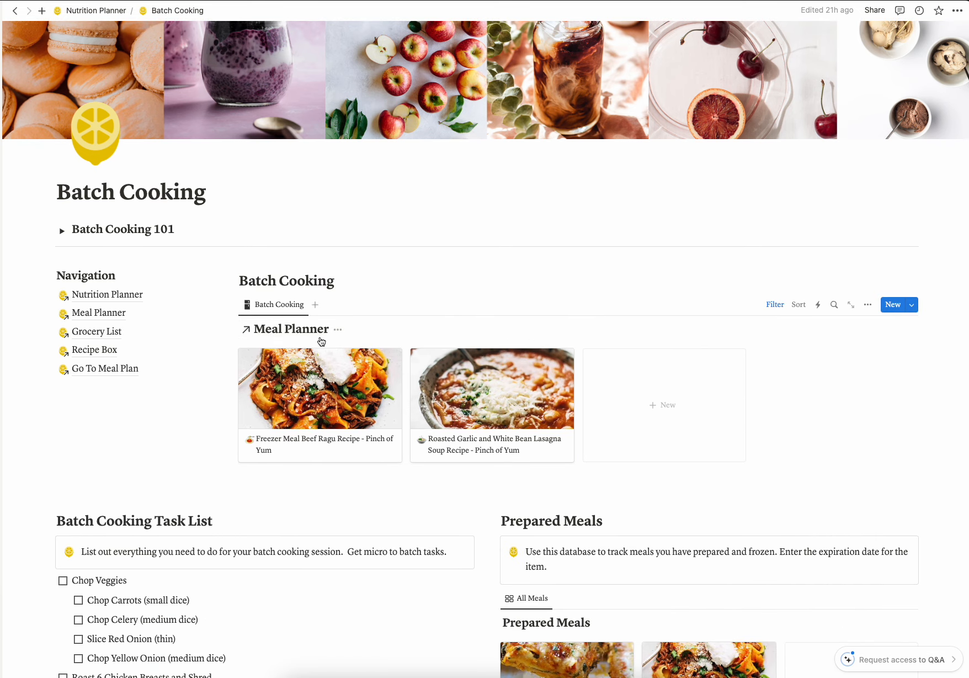
{"action": "left_click", "coordinate": [342, 402]}
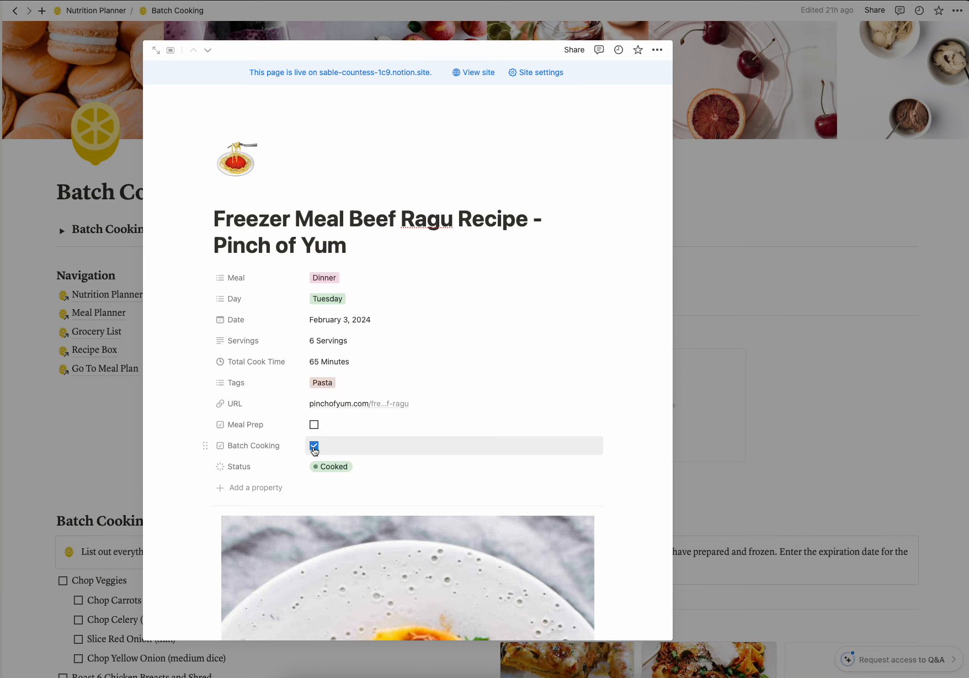
{"action": "left_click", "coordinate": [787, 368]}
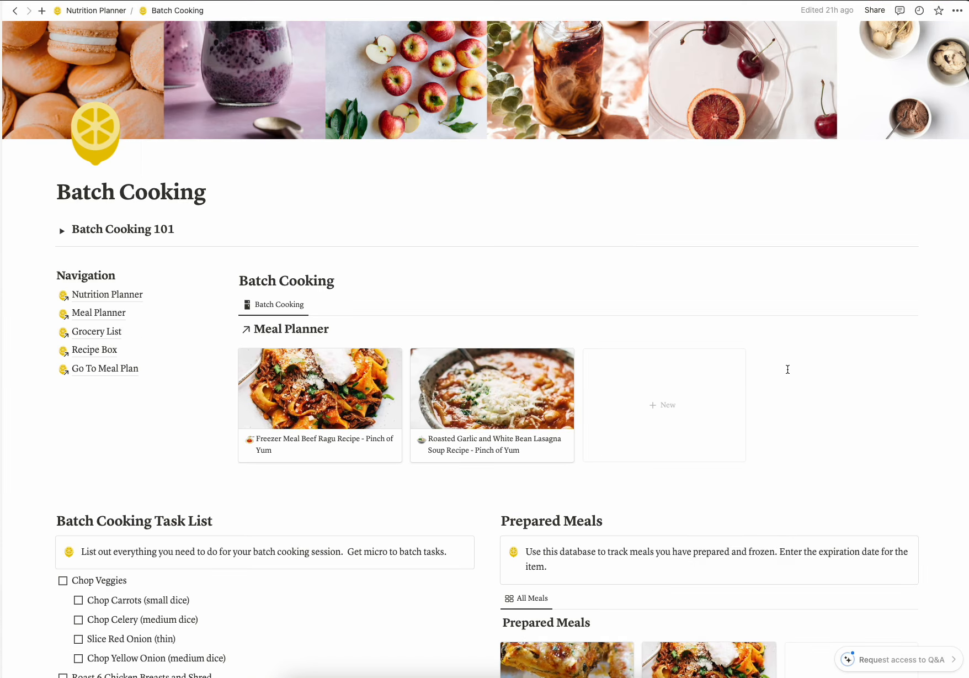
Step: Visit the Meal Planner page to check the cards' Batch Cooking checkboxes, then return to Batch Cooking and review its task list
{"action": "left_click", "coordinate": [142, 313]}
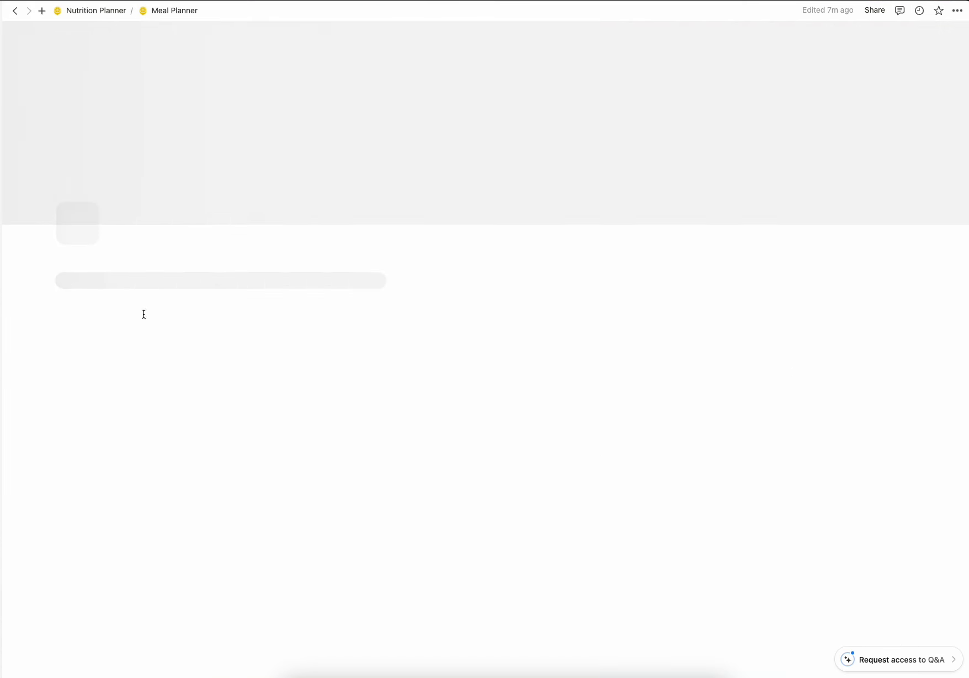
{"action": "scroll", "coordinate": [428, 332], "scroll_direction": "down", "scroll_amount": 5}
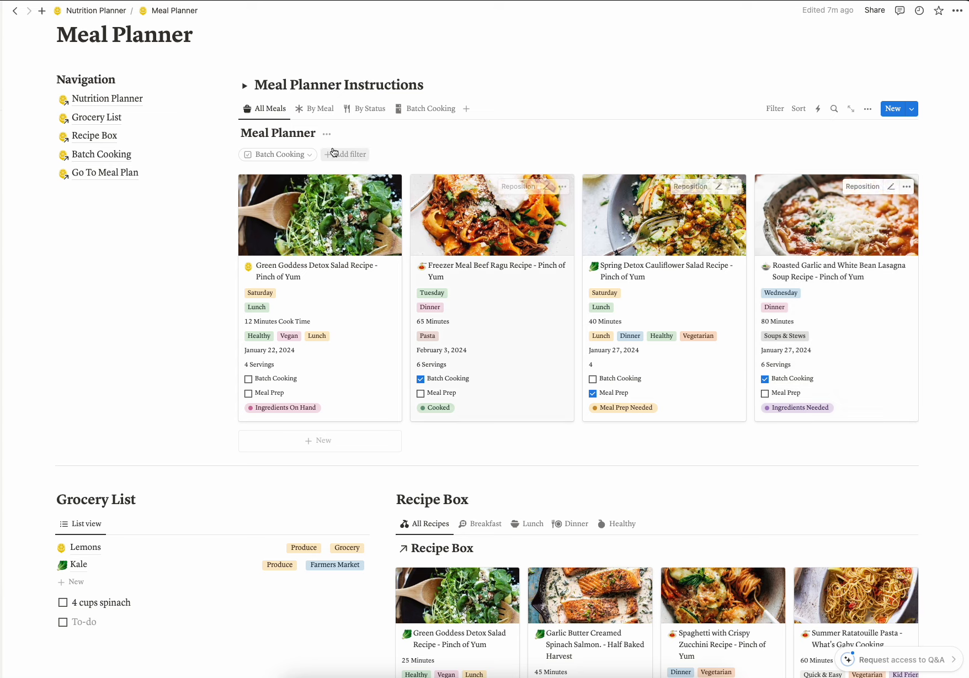
{"action": "left_click", "coordinate": [91, 155]}
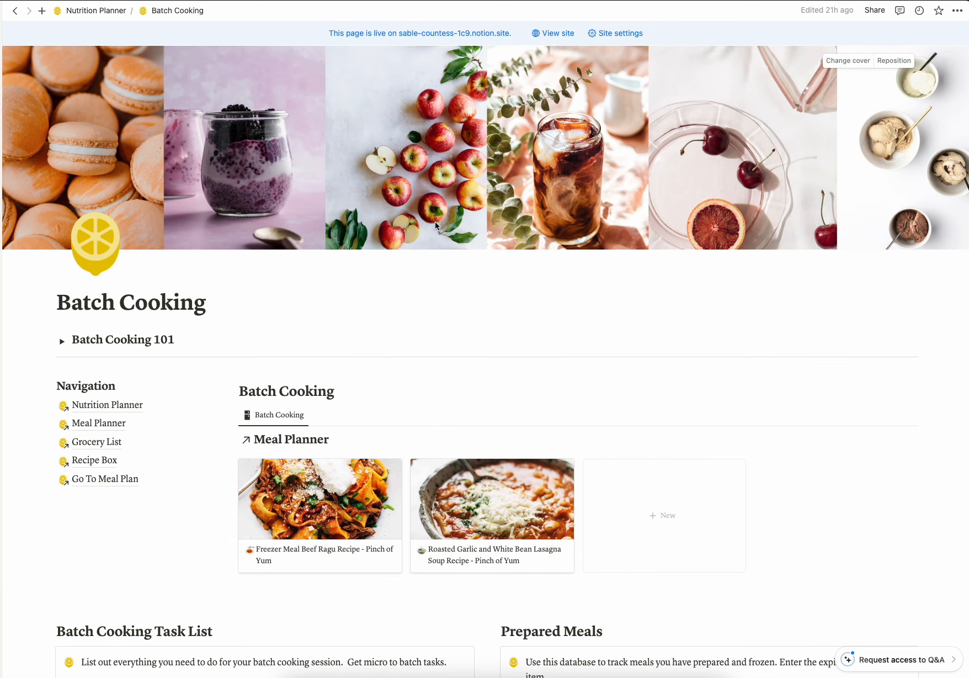
{"action": "scroll", "coordinate": [434, 222], "scroll_direction": "down", "scroll_amount": 4}
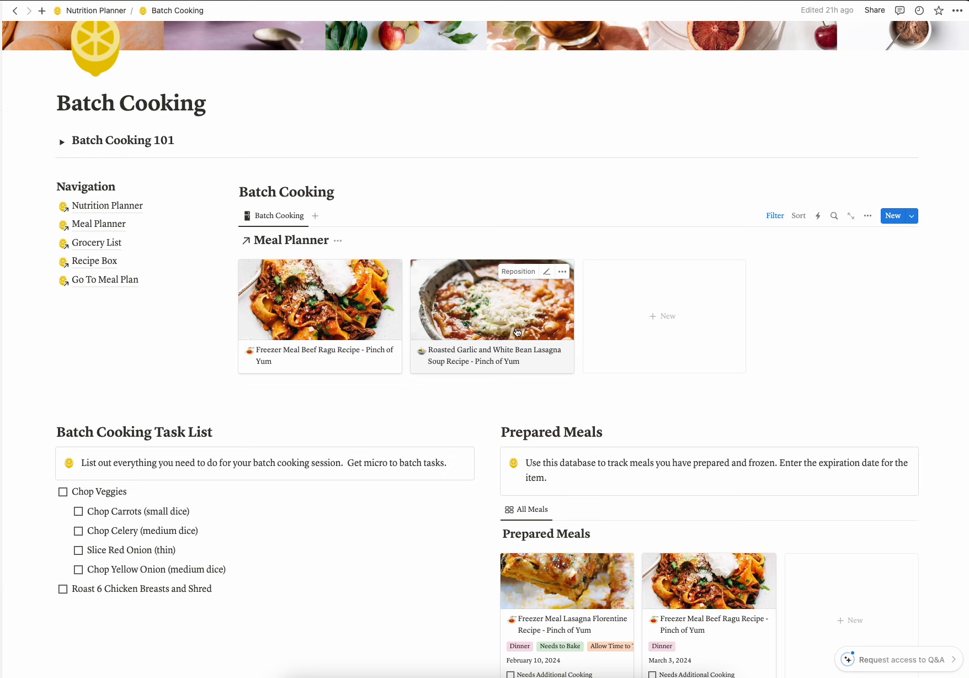
{"action": "scroll", "coordinate": [516, 331], "scroll_direction": "down", "scroll_amount": 2}
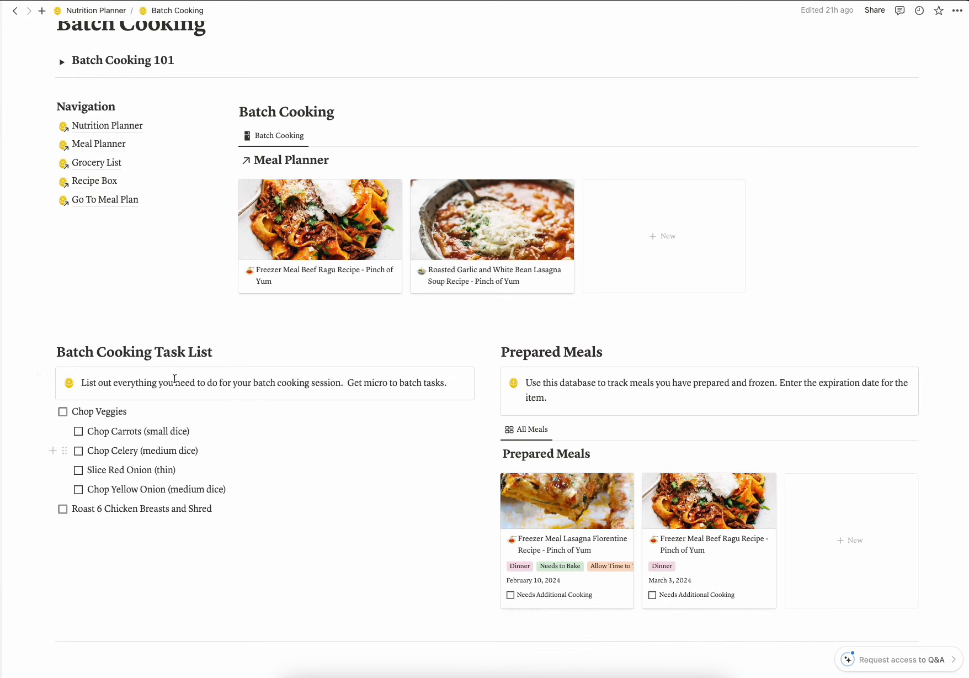
{"action": "scroll", "coordinate": [216, 407], "scroll_direction": "down", "scroll_amount": 2}
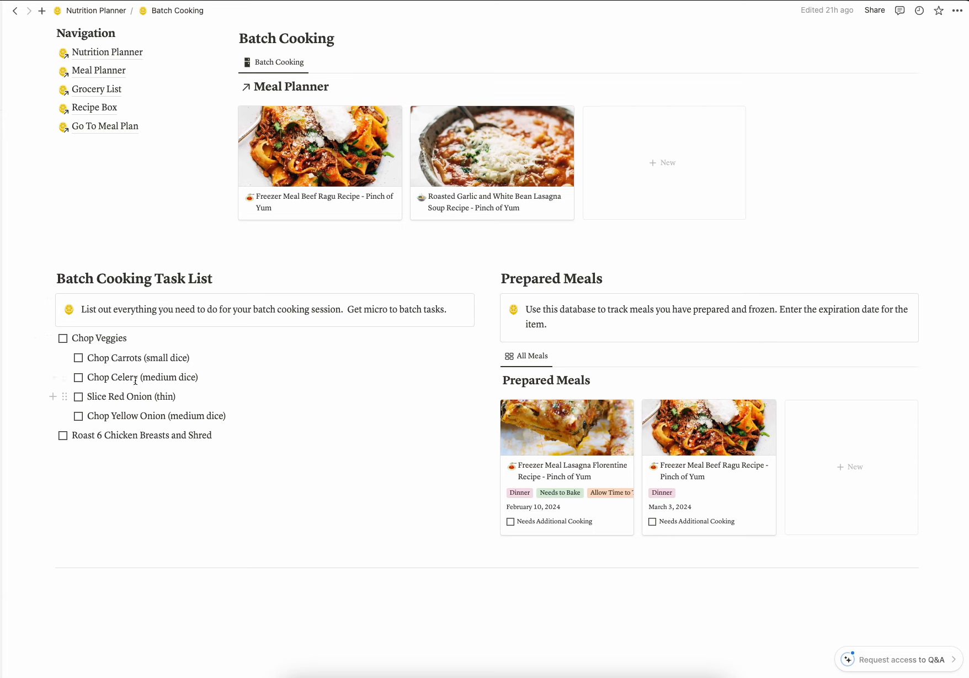
Step: Read the ingredients of the Freezer Meal Beef Ragu and Roasted Garlic and White Bean Lasagna Soup recipes, closing each one
{"action": "left_click", "coordinate": [304, 170]}
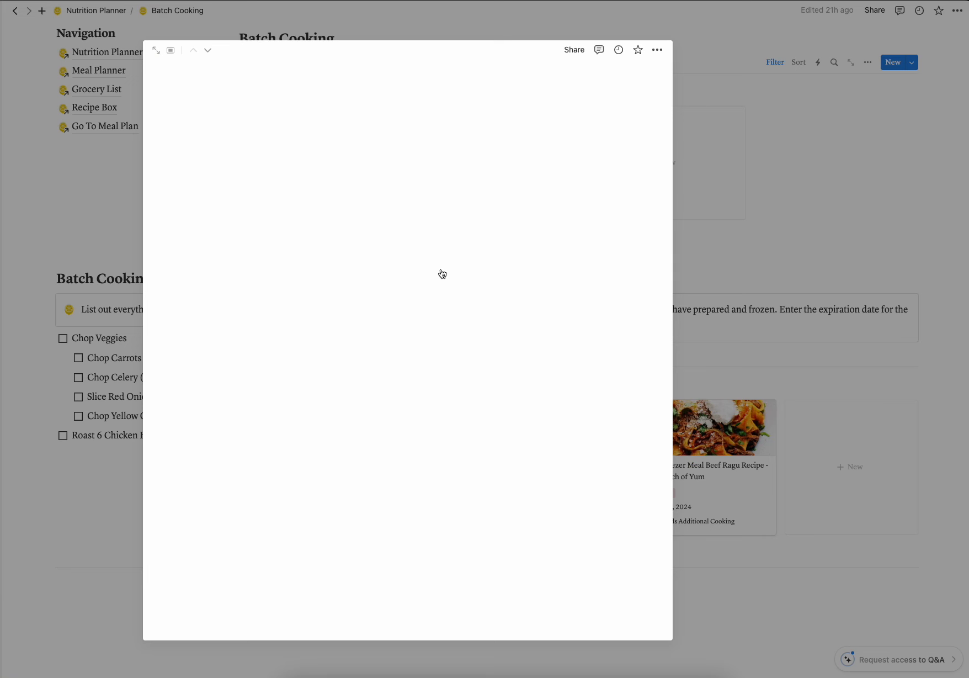
{"action": "scroll", "coordinate": [442, 273], "scroll_direction": "down", "scroll_amount": 12}
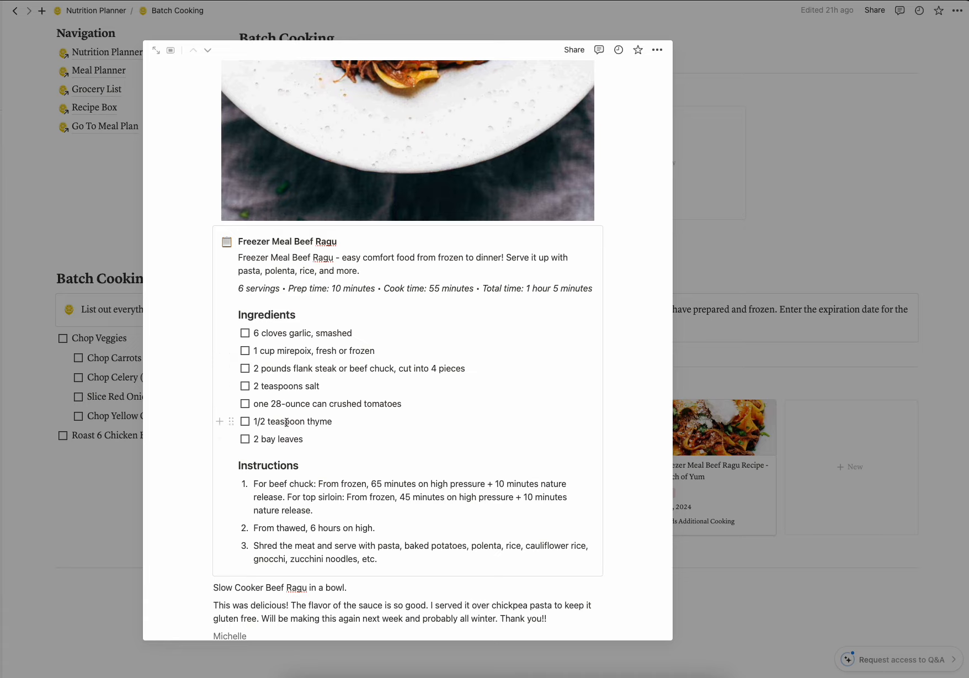
{"action": "left_click", "coordinate": [100, 502]}
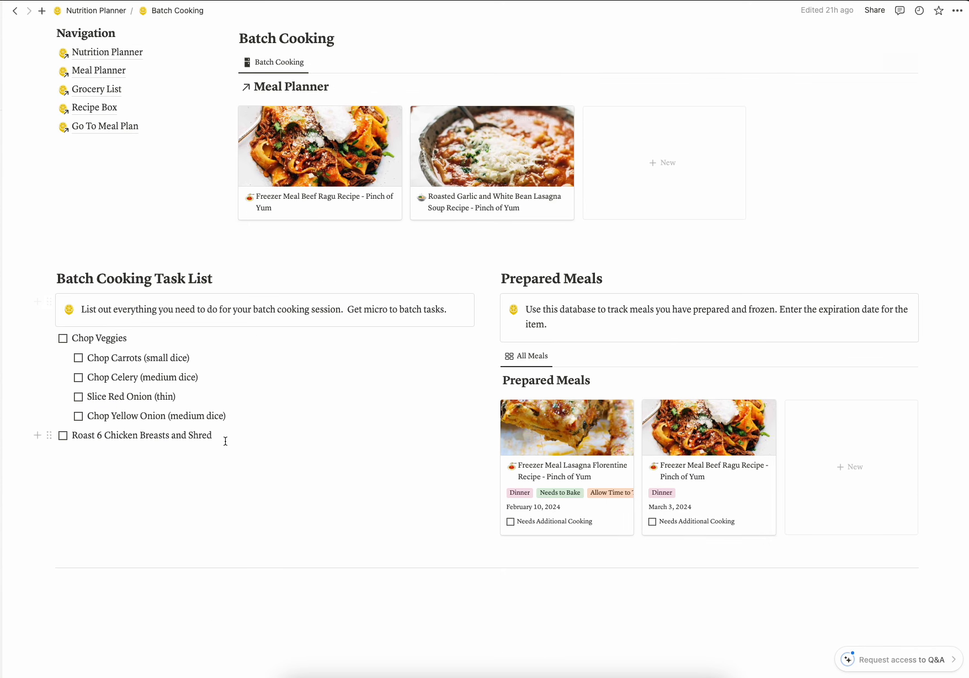
{"action": "left_click", "coordinate": [463, 168]}
{"action": "scroll", "coordinate": [332, 380], "scroll_direction": "down", "scroll_amount": 5}
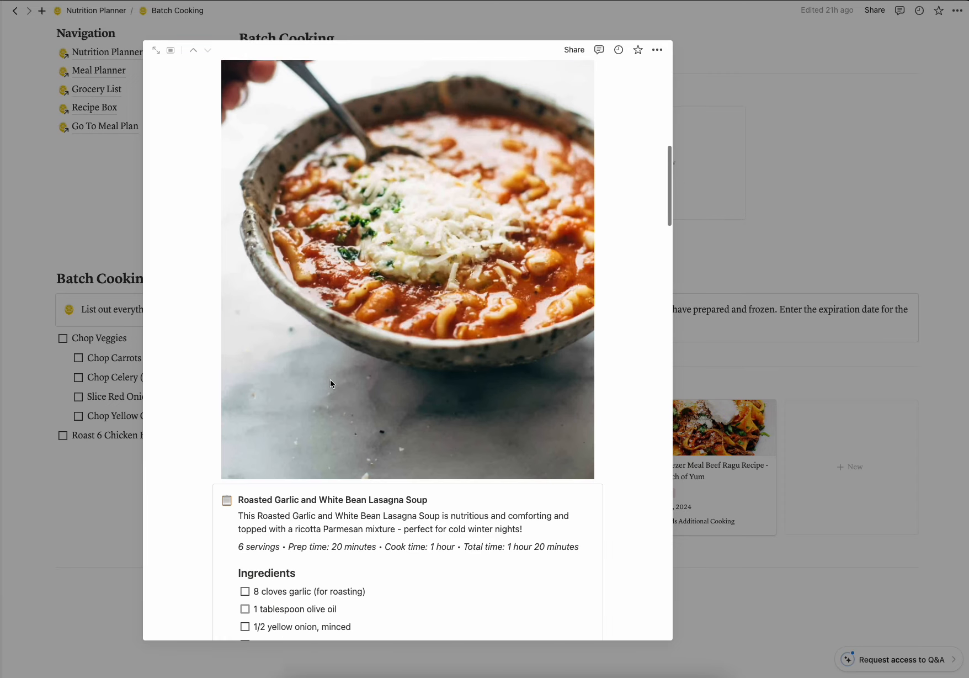
{"action": "scroll", "coordinate": [330, 381], "scroll_direction": "down", "scroll_amount": 6}
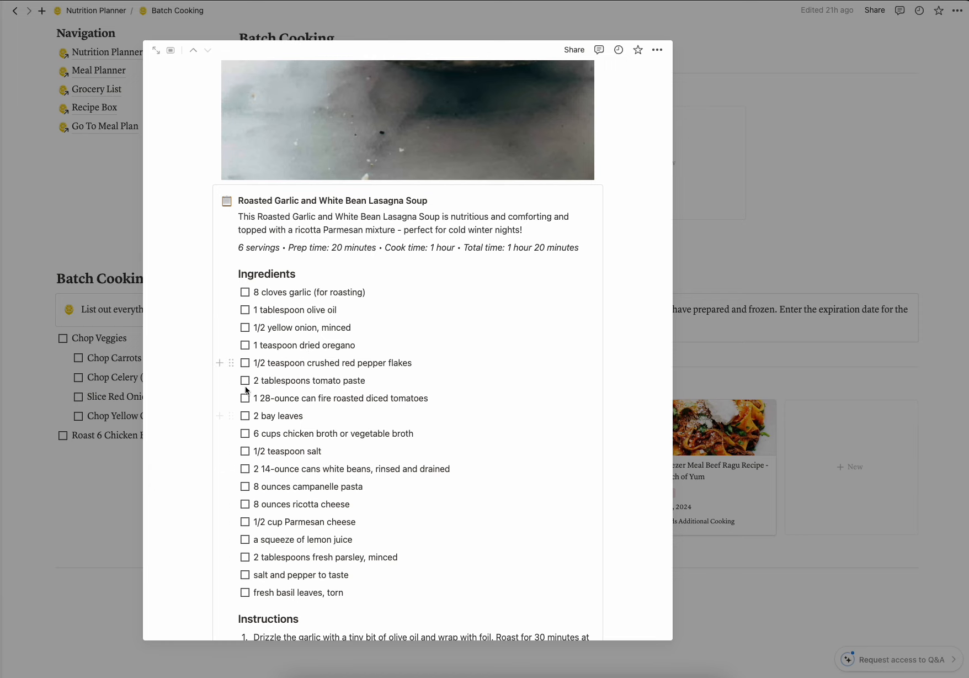
{"action": "left_click", "coordinate": [119, 474]}
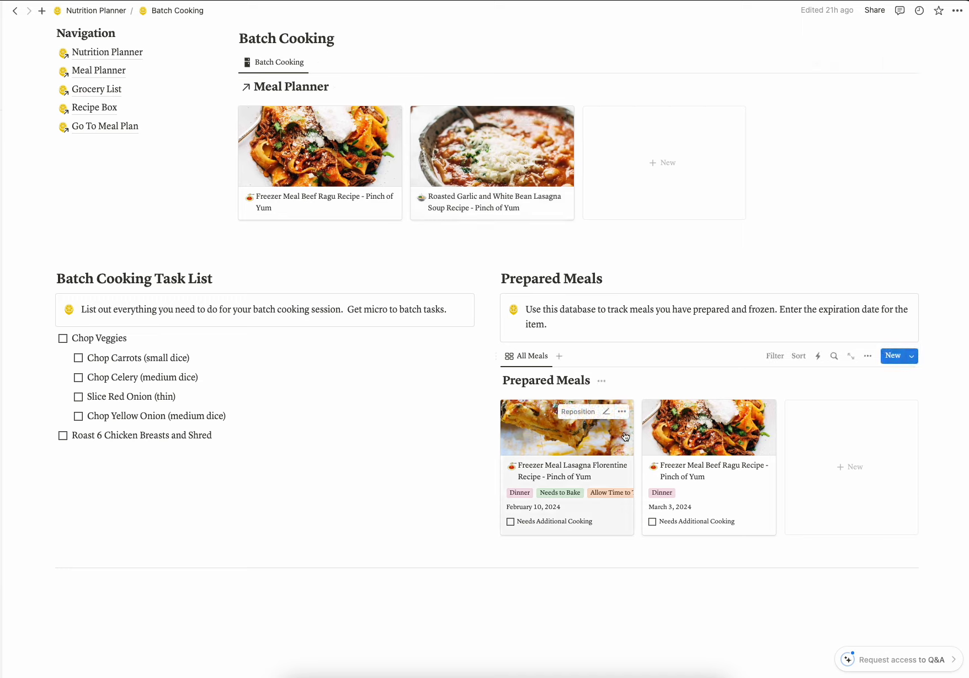
Step: Open the Freezer Meal Beef Ragu entry in Prepared Meals, review its Eat By date, close it, and point out its Needs Additional Cooking checkbox
{"action": "left_click", "coordinate": [686, 434]}
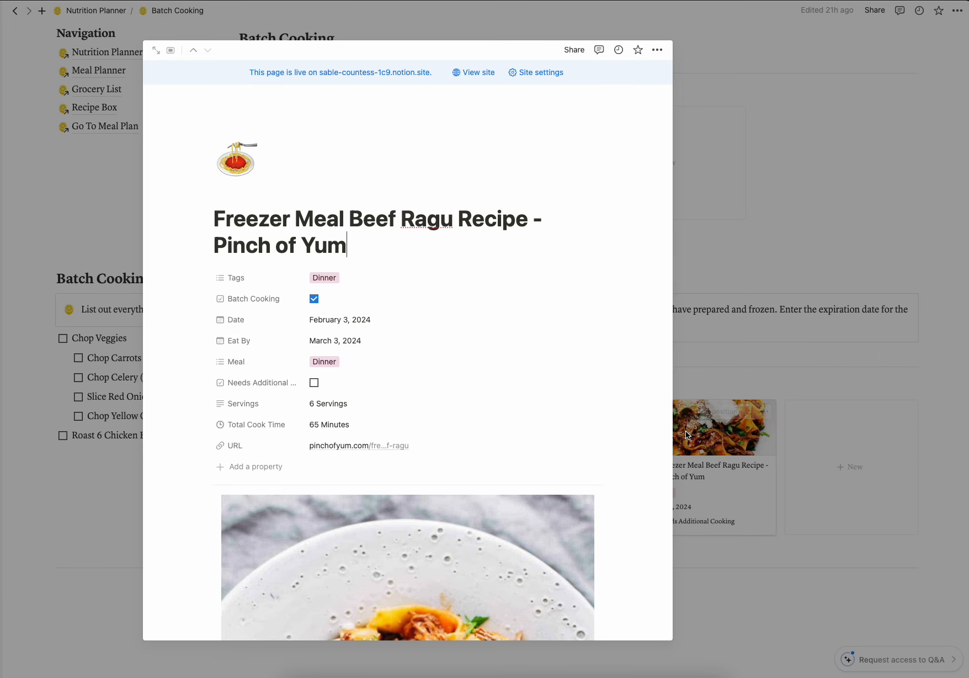
{"action": "scroll", "coordinate": [367, 278], "scroll_direction": "down", "scroll_amount": 2}
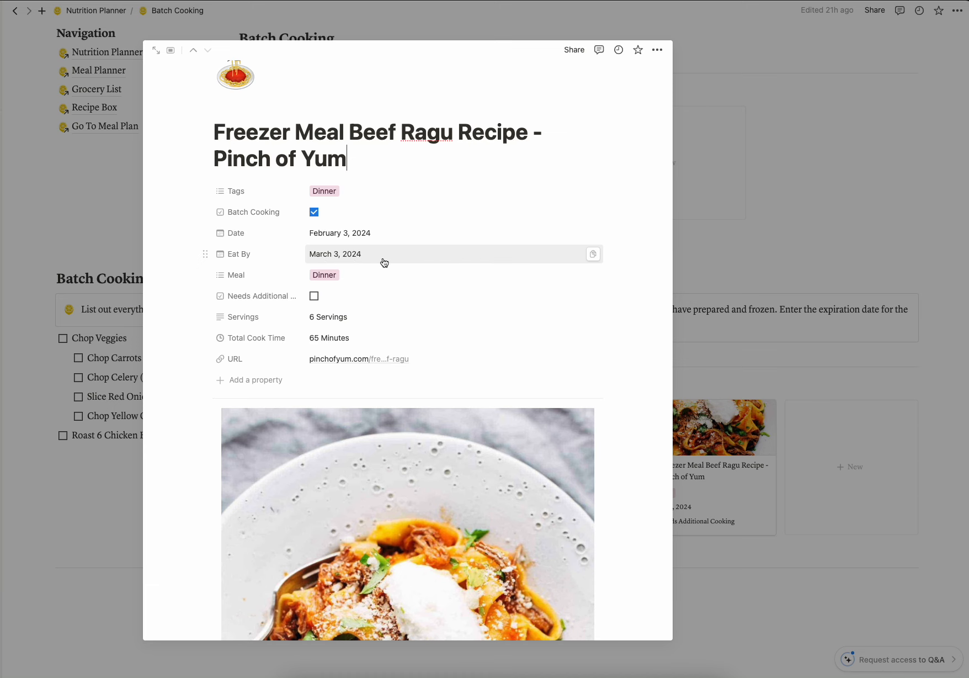
{"action": "left_click", "coordinate": [789, 365]}
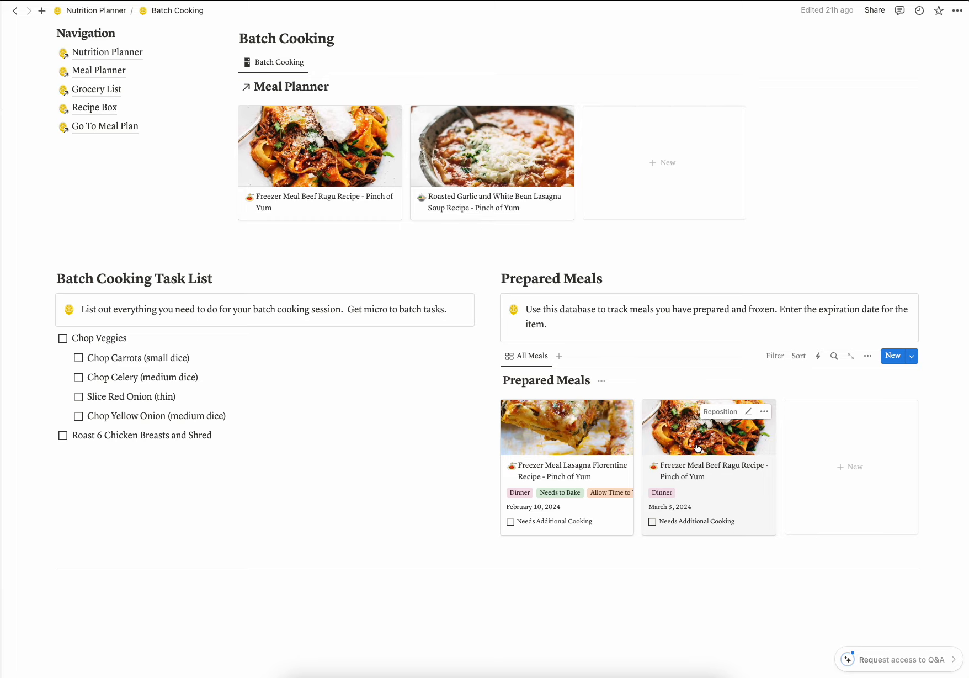
{"action": "scroll", "coordinate": [698, 449], "scroll_direction": "down", "scroll_amount": 1}
{"action": "left_click", "coordinate": [653, 509]}
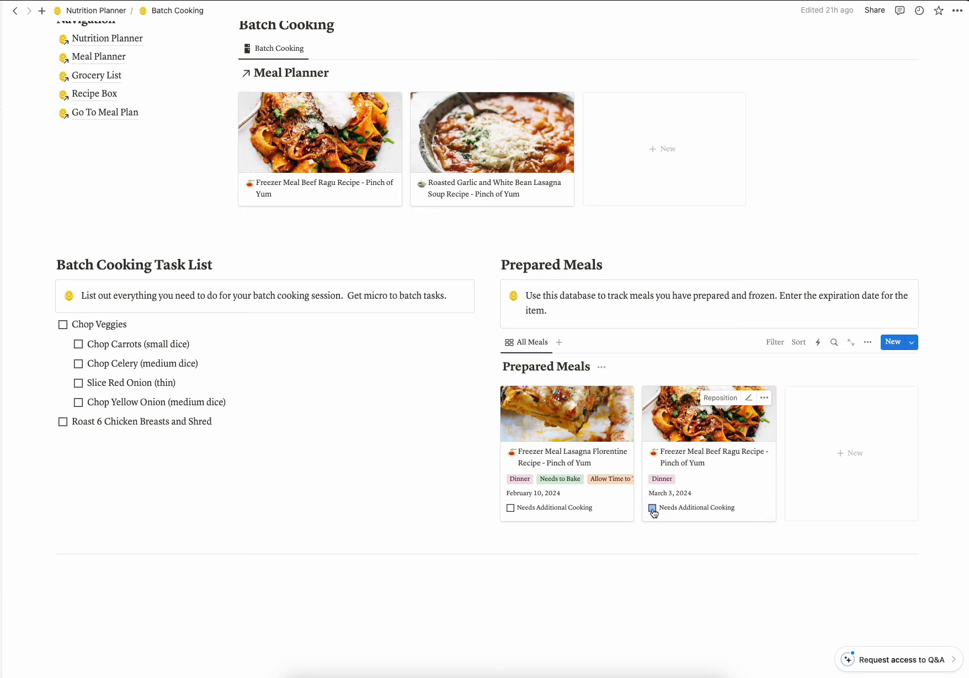
{"action": "scroll", "coordinate": [444, 440], "scroll_direction": "up", "scroll_amount": 6}
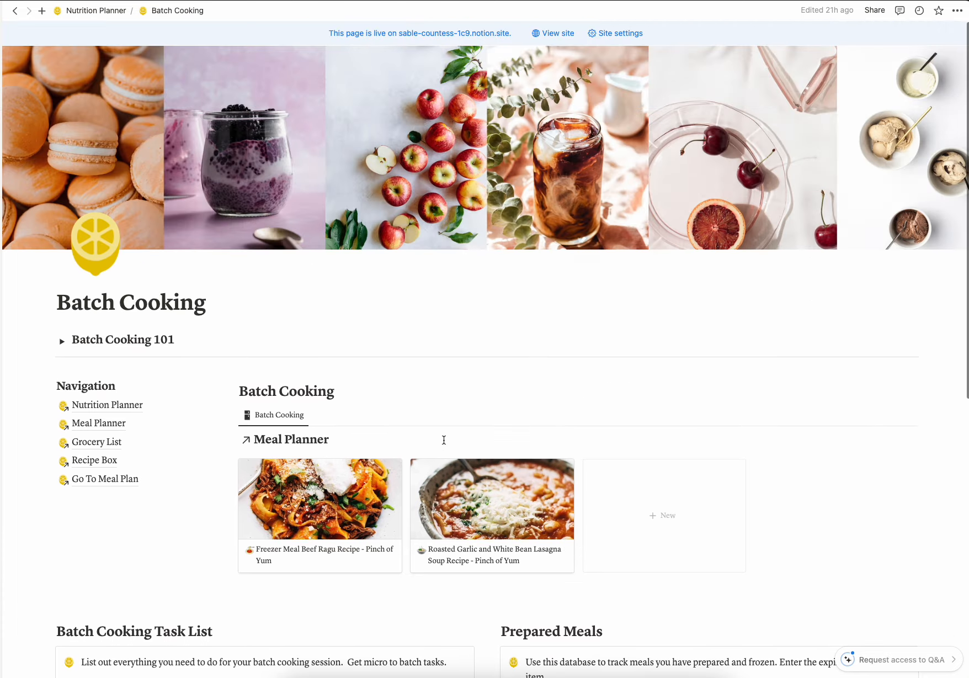
Step: Go to the Go To Meal Plan page, open the Garlic Butter Creamed Spinach Salmon recipe to check its Tags, and close it
{"action": "left_click", "coordinate": [101, 479]}
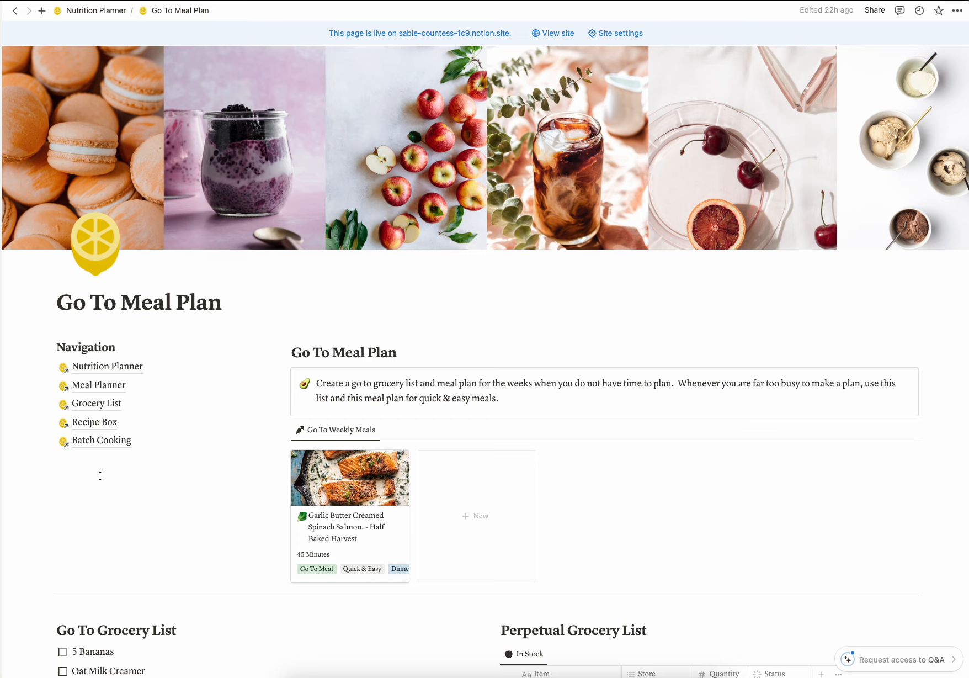
{"action": "scroll", "coordinate": [100, 476], "scroll_direction": "down", "scroll_amount": 5}
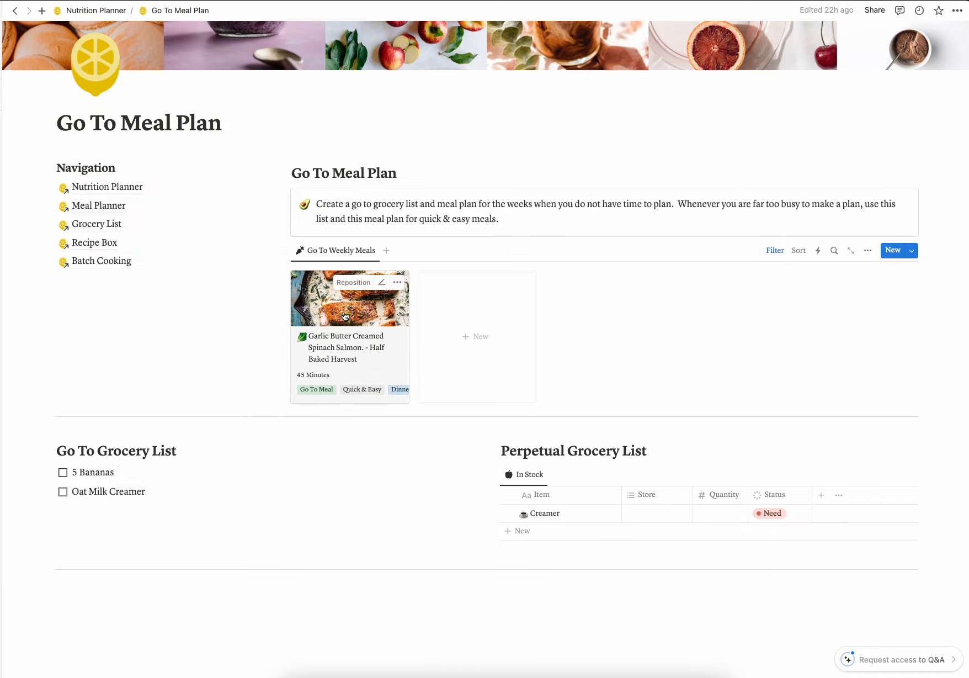
{"action": "left_click", "coordinate": [363, 315]}
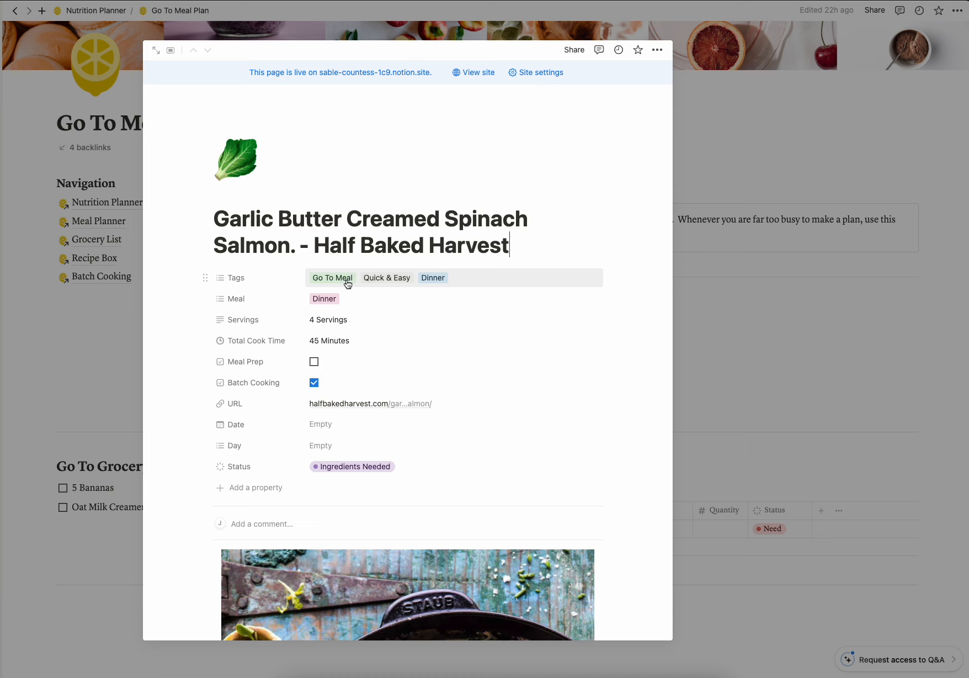
{"action": "left_click", "coordinate": [784, 301]}
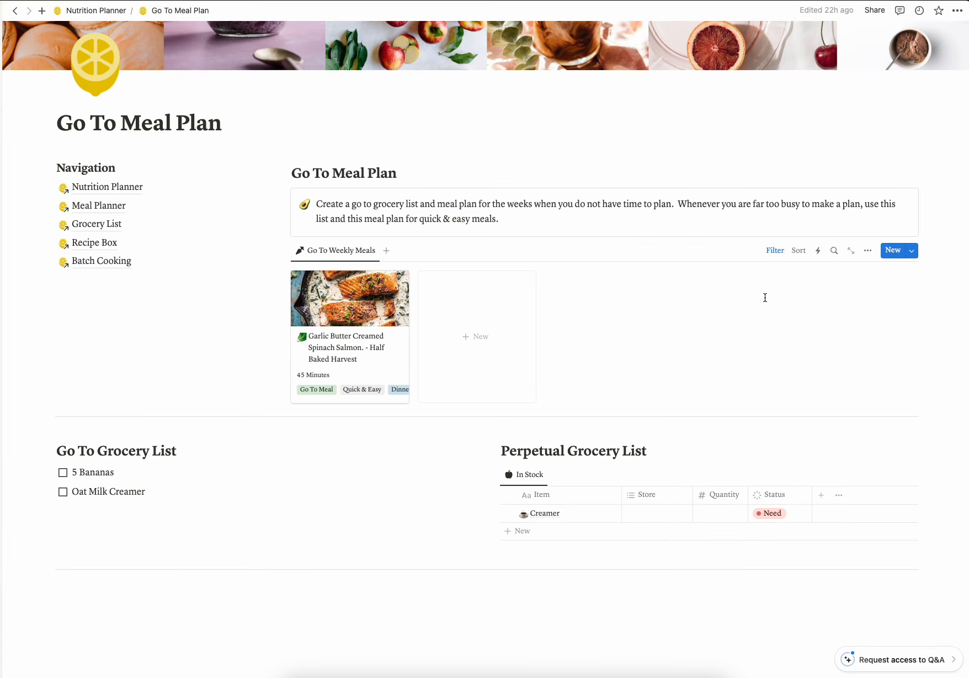
Step: Copy all ingredients from the Garlic Butter Creamed Spinach Salmon recipe into the Go To Grocery List below Oat Milk Creamer
{"action": "left_click", "coordinate": [331, 317]}
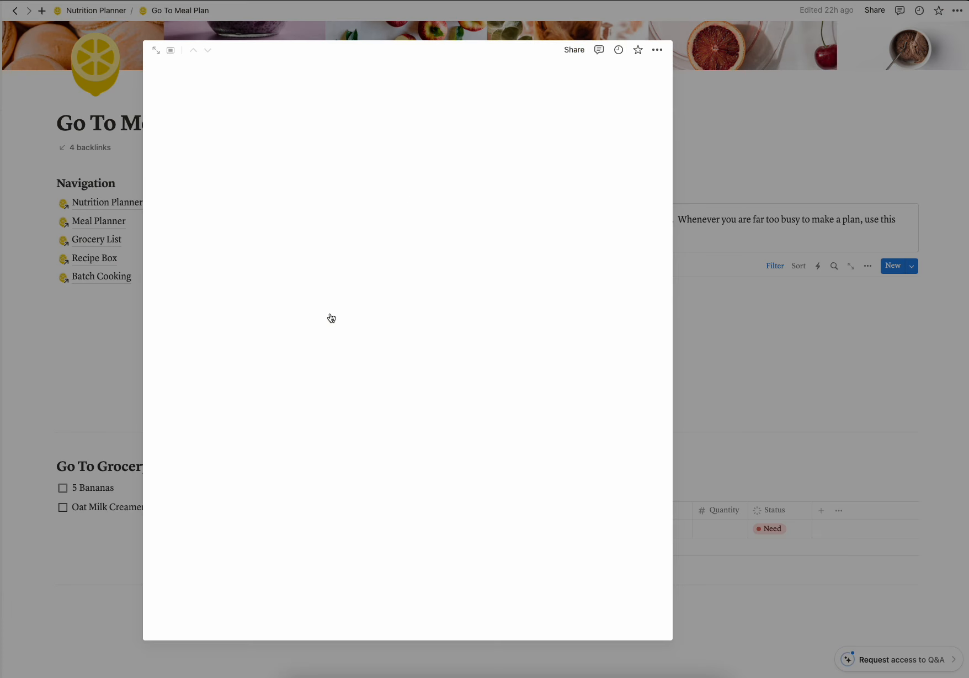
{"action": "scroll", "coordinate": [393, 319], "scroll_direction": "down", "scroll_amount": 12}
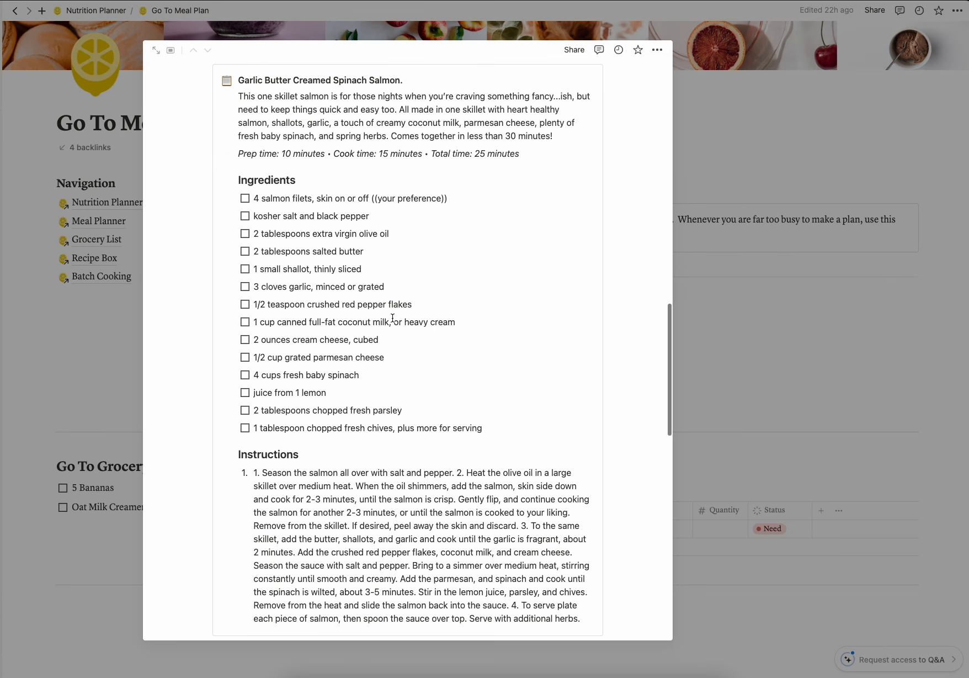
{"action": "left_click", "coordinate": [507, 433]}
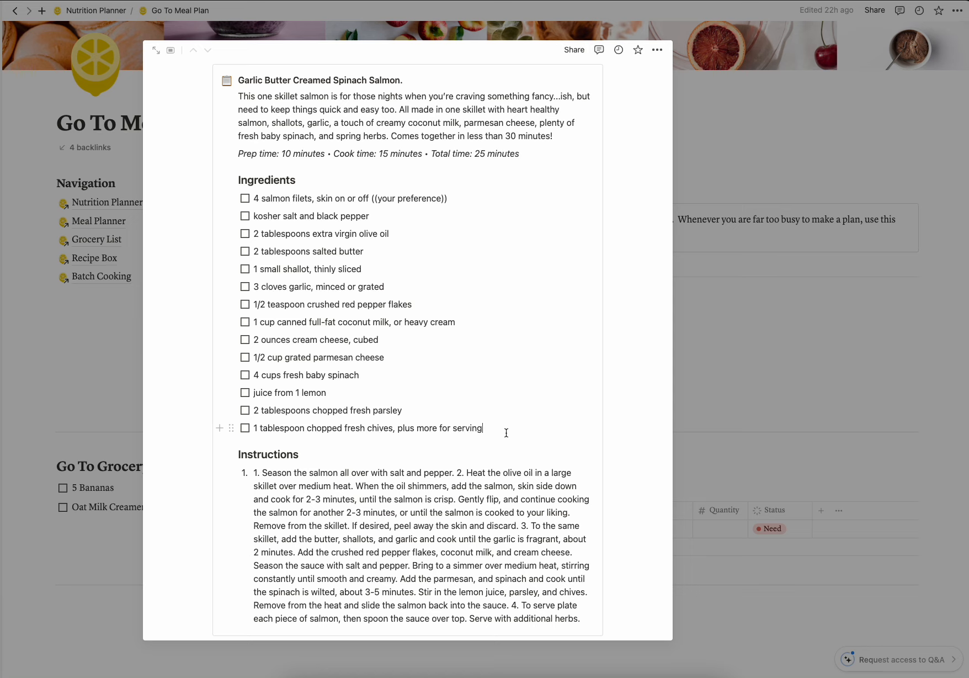
{"action": "left_click_drag", "start_coordinate": [506, 433], "coordinate": [255, 202]}
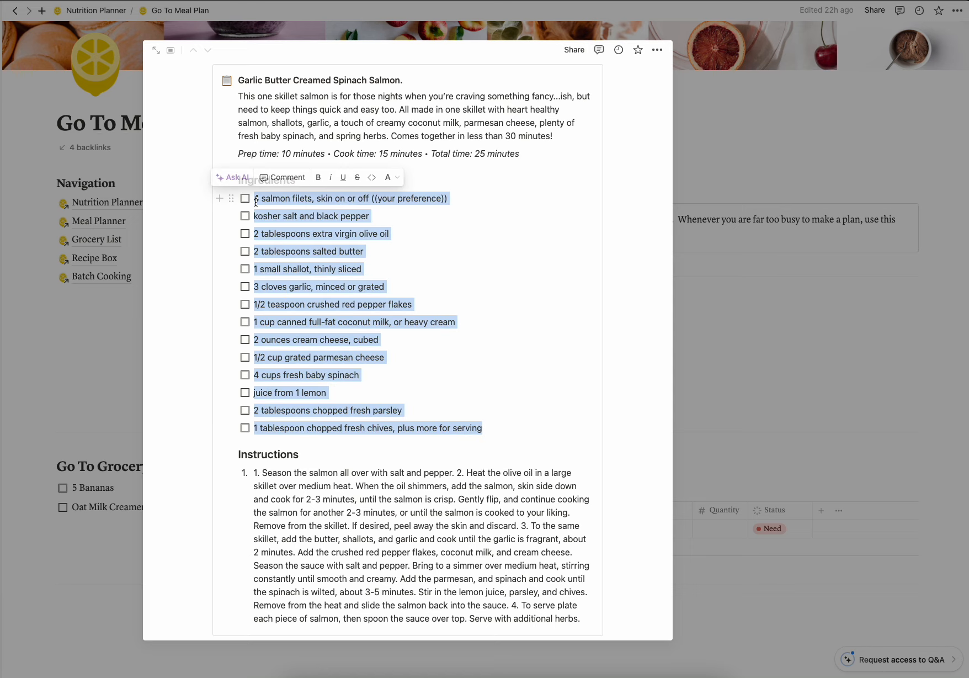
{"action": "left_click", "coordinate": [708, 374]}
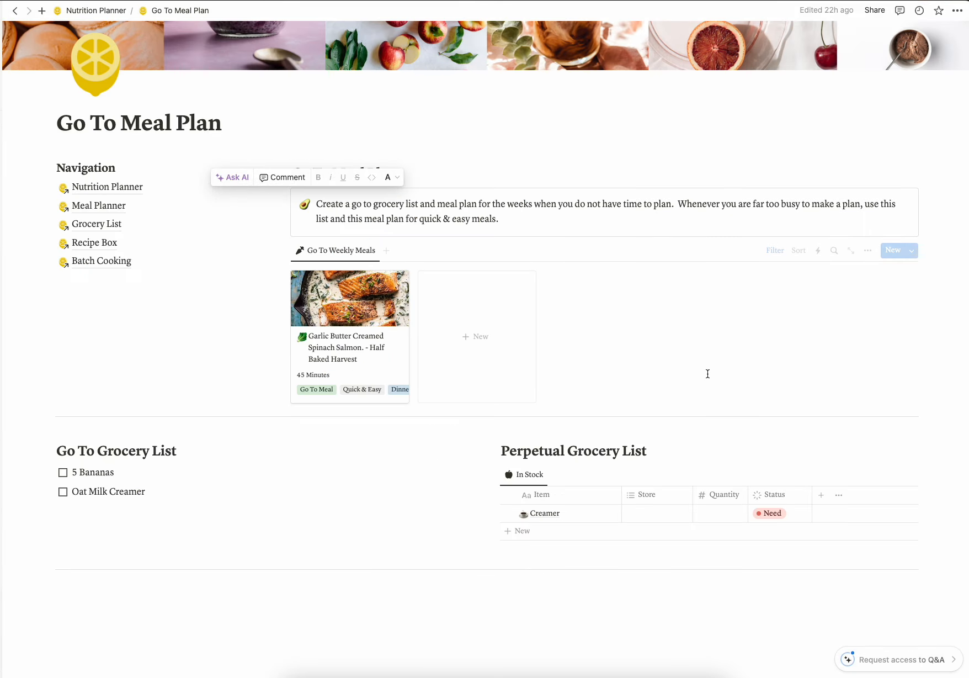
{"action": "left_click", "coordinate": [127, 510]}
{"action": "type", "text": "4 salmon filets, skin on or off ((your preference)) kosher salt and black pepper 2 tablespoons extra virgin olive oil 2 tablespoons salted butter 1 small shallot, thinly sliced 3 cloves garlic, minced or grated 1/2 teaspoon crushed red pepper flakes 1 cup canned full-fat coconut milk, or heavy cream 2 ounces cream cheese, cubed 1/2 cup grated parmesan cheese 4 cups fresh baby spinach juice from 1 lemon 2 tablespoons chopped fresh parsley 2 tablespoons chopped fresh chives, plus more for serving"}
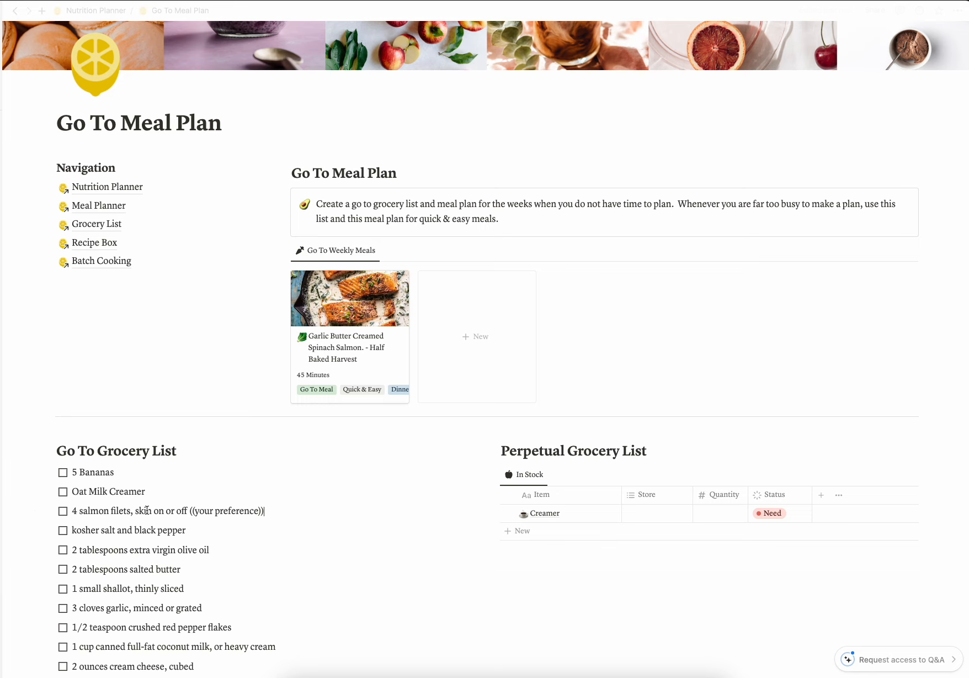
{"action": "scroll", "coordinate": [288, 511], "scroll_direction": "down", "scroll_amount": 6}
{"action": "scroll", "coordinate": [270, 478], "scroll_direction": "up", "scroll_amount": 5}
{"action": "scroll", "coordinate": [270, 479], "scroll_direction": "up", "scroll_amount": 3}
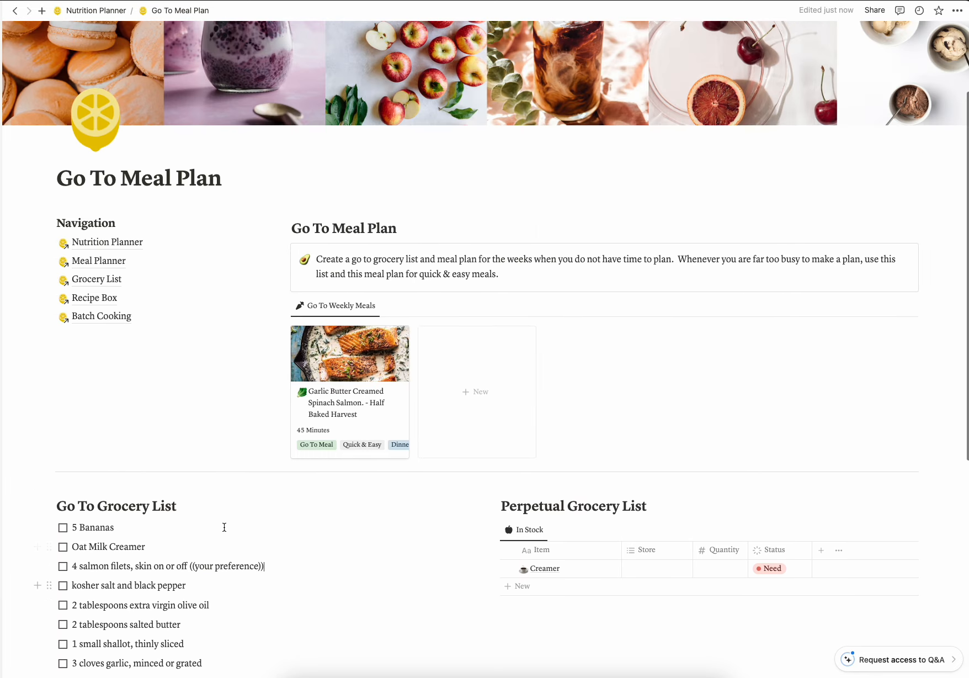
Step: Review the Go To Grocery List and the Perpetual Grocery List, and return to the Nutrition Planner page
{"action": "scroll", "coordinate": [153, 565], "scroll_direction": "down", "scroll_amount": 4}
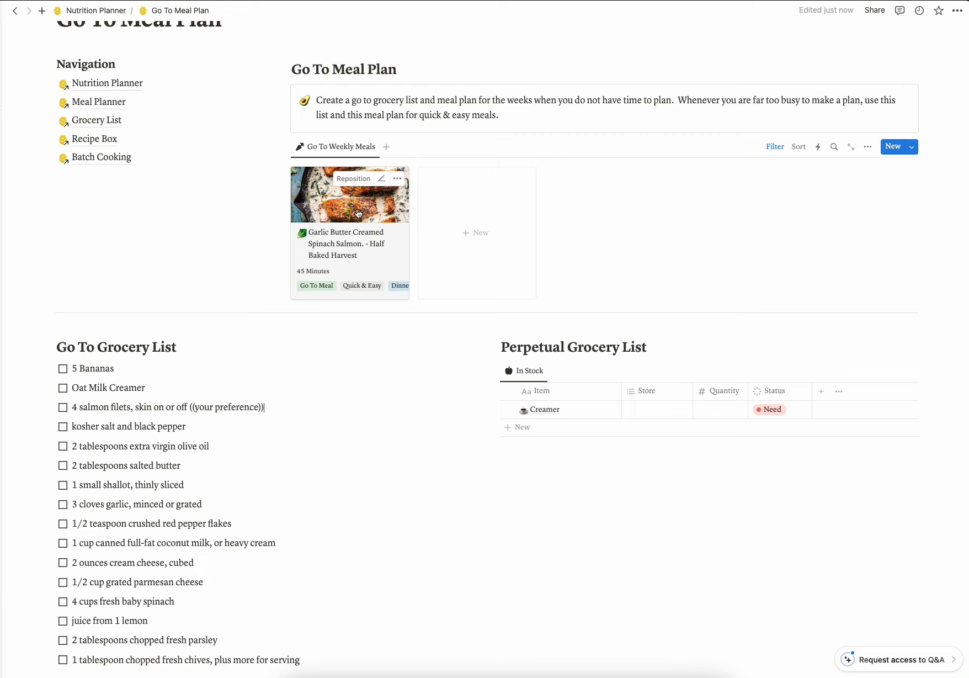
{"action": "scroll", "coordinate": [262, 405], "scroll_direction": "down", "scroll_amount": 4}
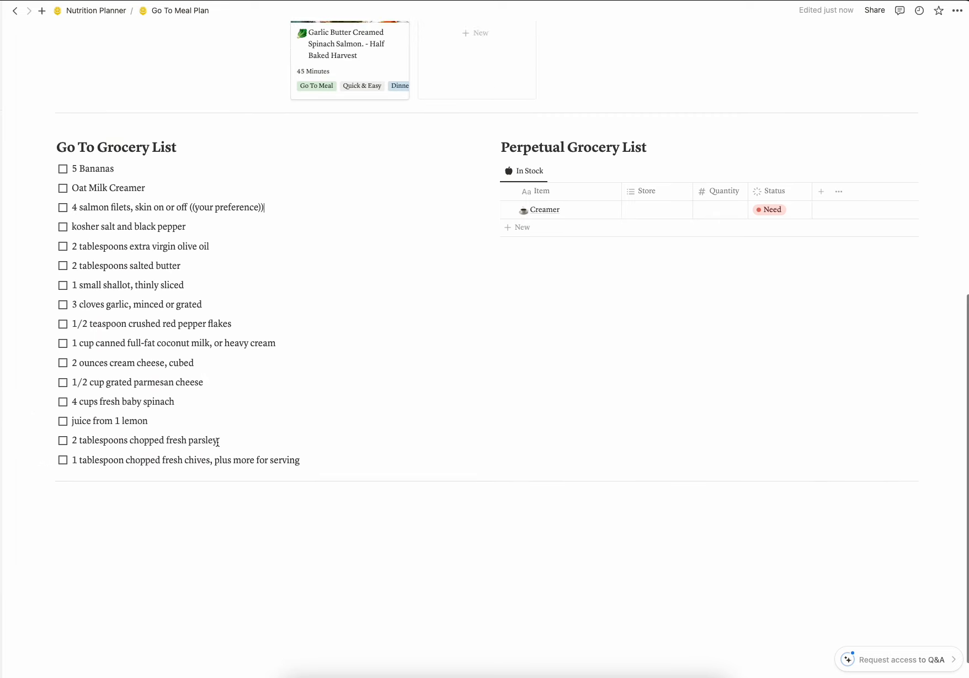
{"action": "scroll", "coordinate": [217, 442], "scroll_direction": "up", "scroll_amount": 5}
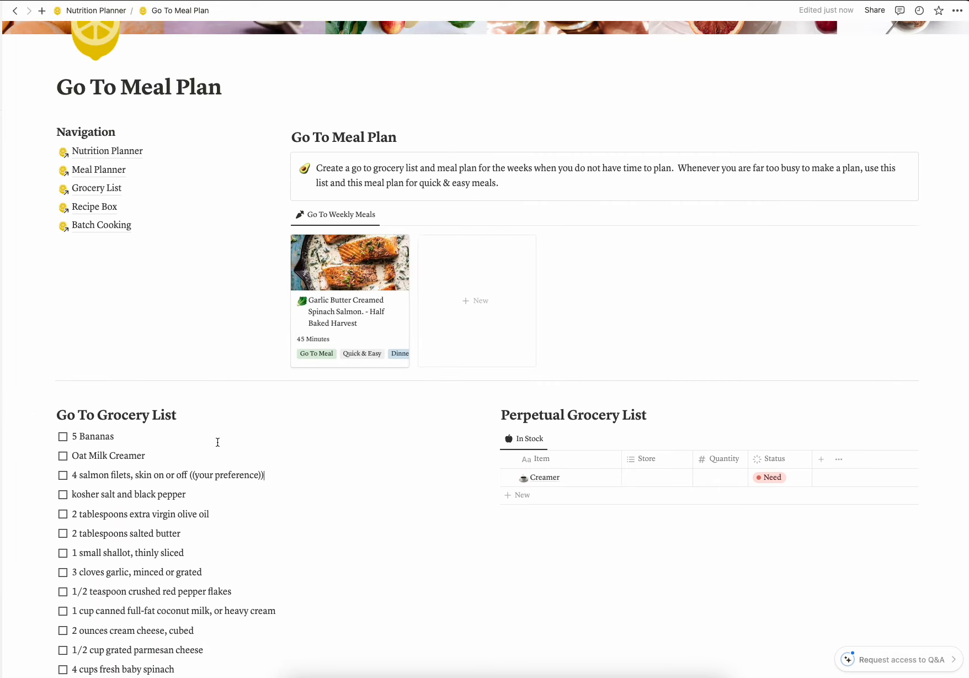
{"action": "scroll", "coordinate": [217, 441], "scroll_direction": "down", "scroll_amount": 4}
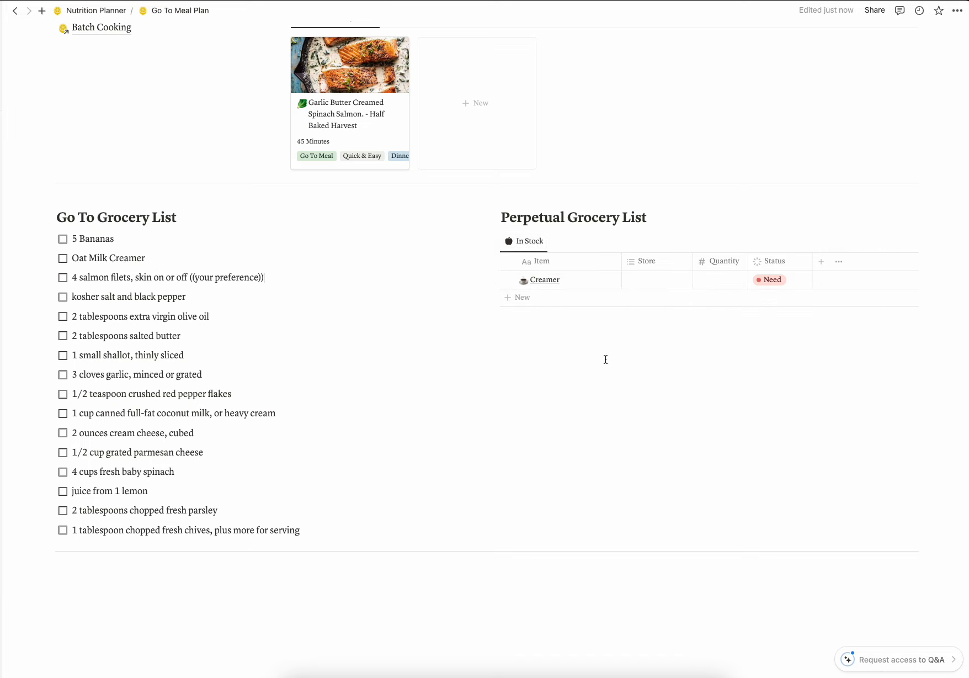
{"action": "scroll", "coordinate": [223, 319], "scroll_direction": "up", "scroll_amount": 1}
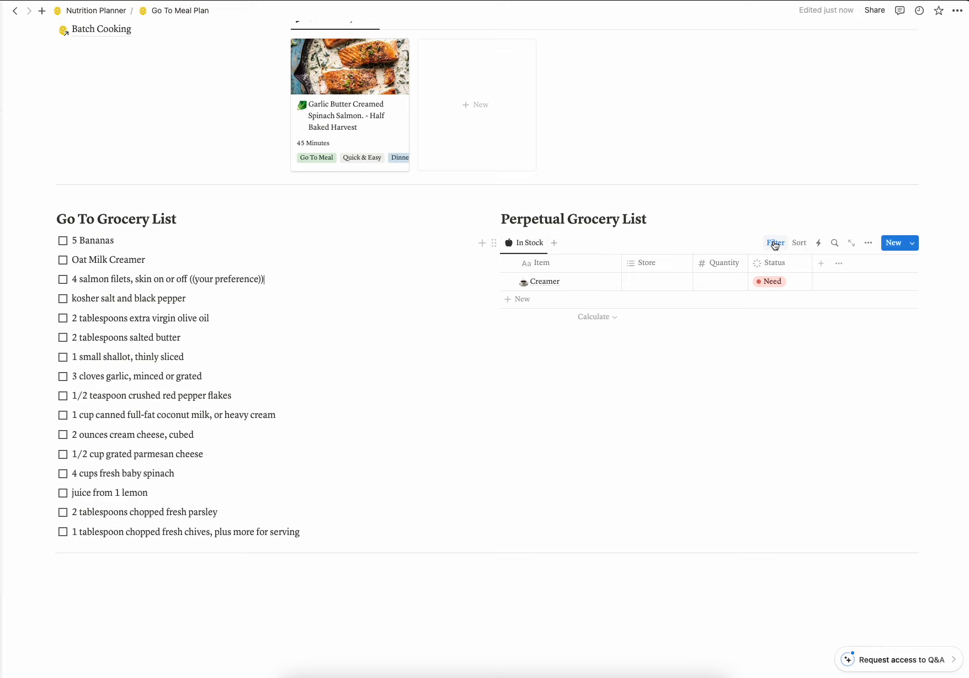
{"action": "scroll", "coordinate": [327, 456], "scroll_direction": "up", "scroll_amount": 10}
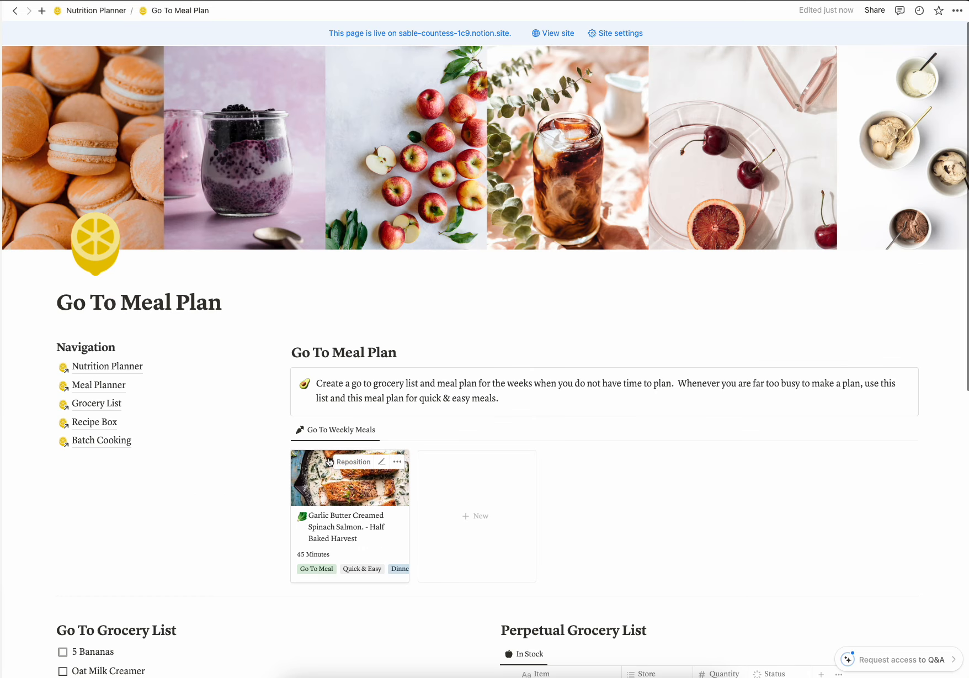
{"action": "left_click", "coordinate": [107, 367]}
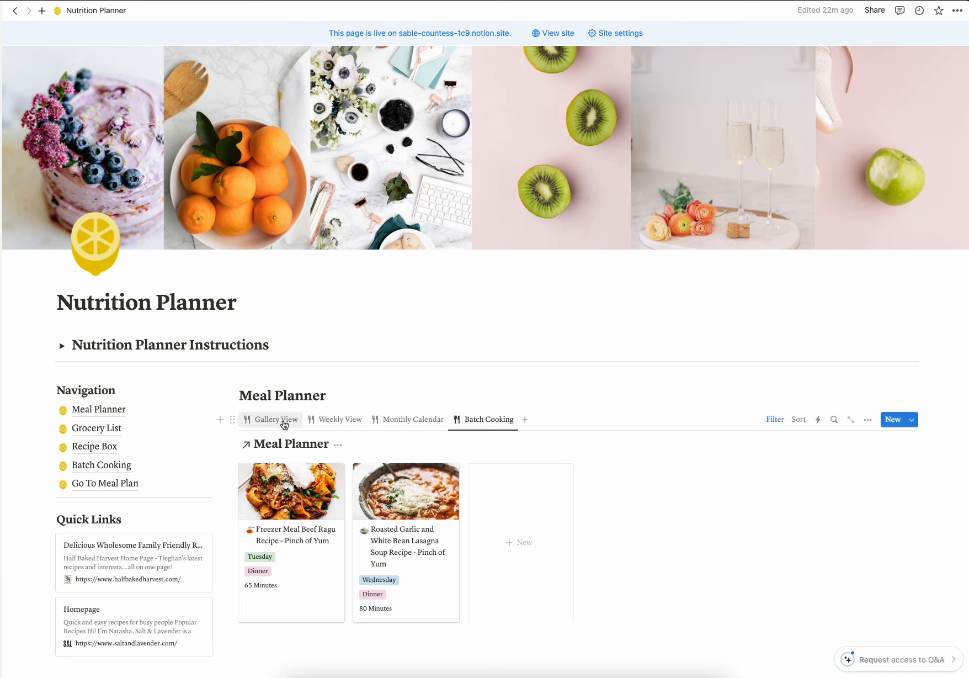
Step: Review the Meal Planner's January 2024 schedule in the Monthly Calendar view and return it to Gallery View
{"action": "left_click", "coordinate": [284, 420]}
{"action": "left_click", "coordinate": [396, 421]}
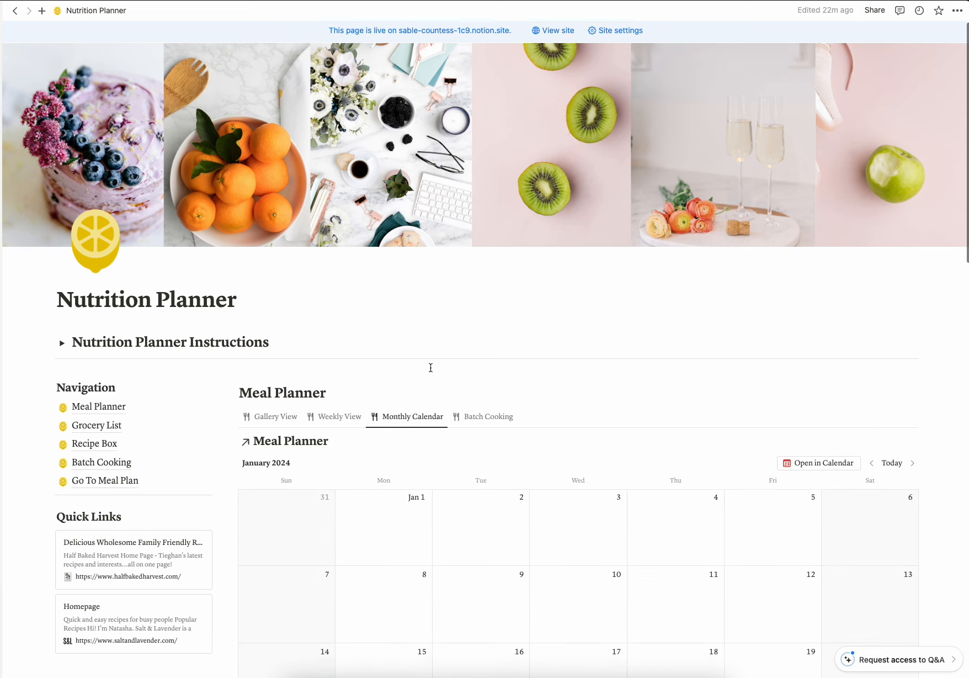
{"action": "scroll", "coordinate": [433, 368], "scroll_direction": "down", "scroll_amount": 3}
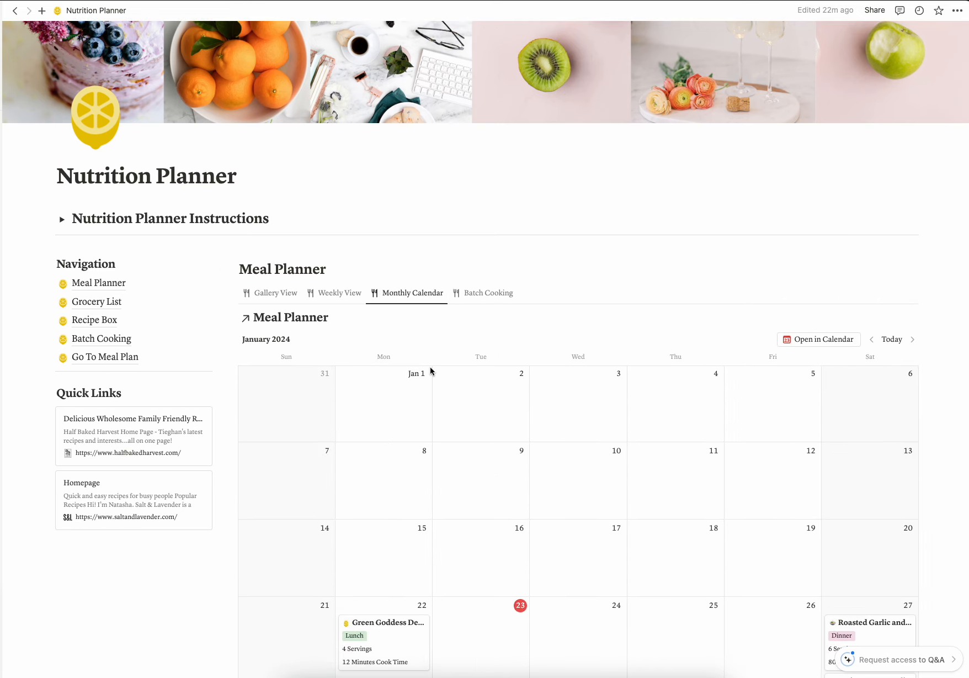
{"action": "scroll", "coordinate": [431, 371], "scroll_direction": "down", "scroll_amount": 2}
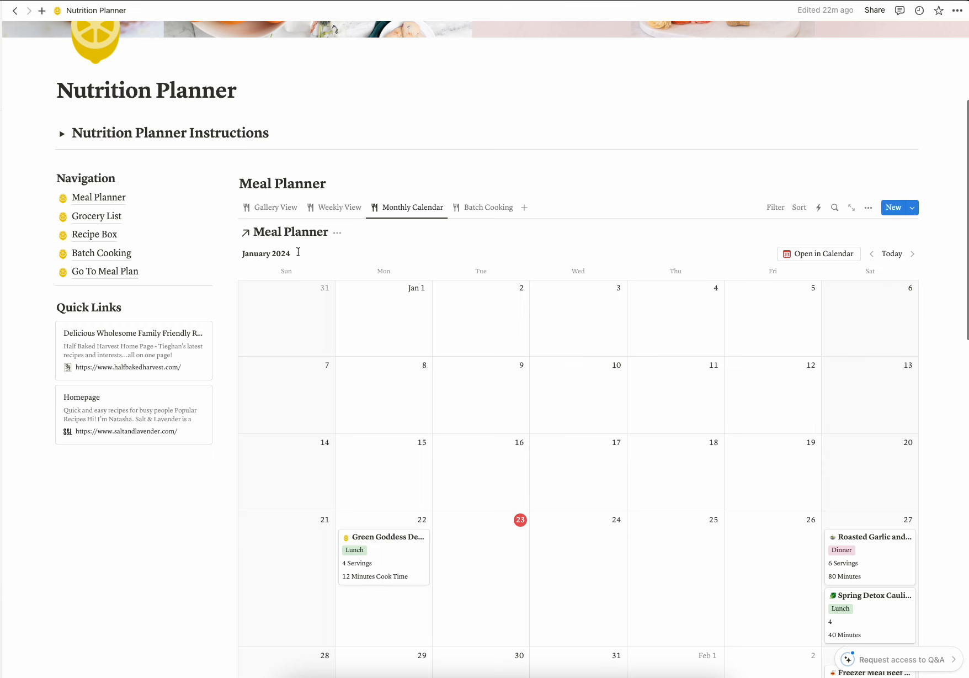
{"action": "left_click", "coordinate": [283, 209]}
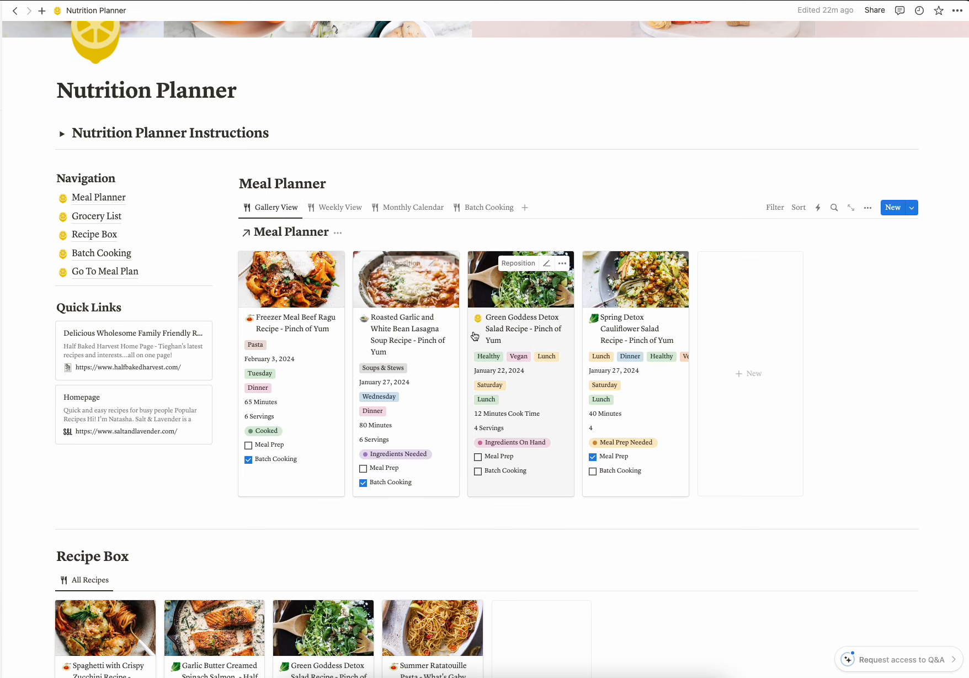
Step: Look over the whole Nutrition Planner page, from the Meal Planner through the Recipe Box, Perpetual Grocery List, Pantry Inventory and Task List
{"action": "scroll", "coordinate": [474, 336], "scroll_direction": "up", "scroll_amount": 5}
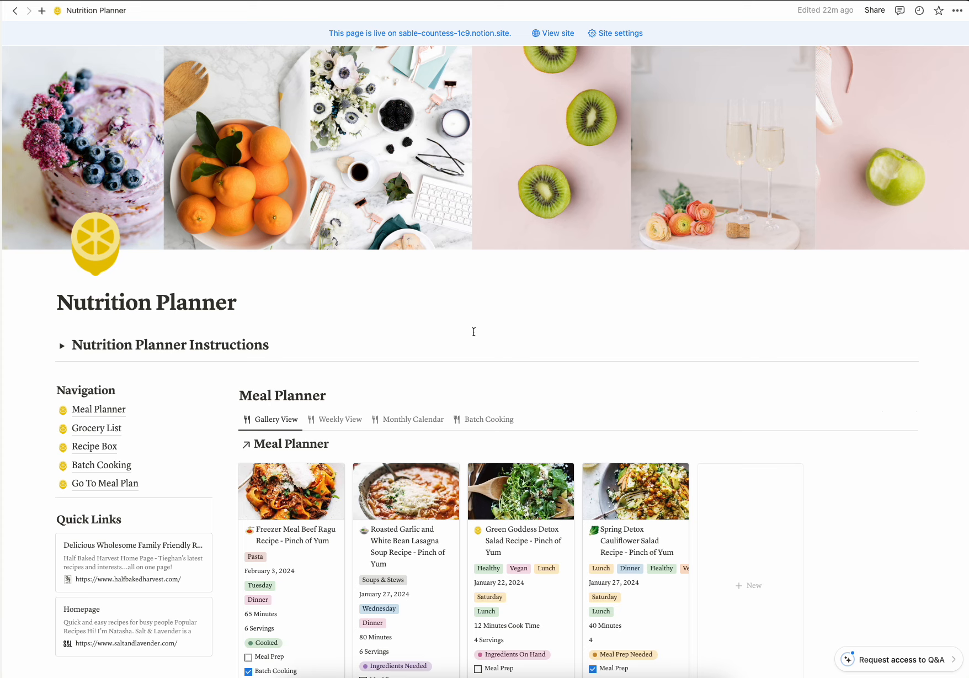
{"action": "scroll", "coordinate": [474, 332], "scroll_direction": "down", "scroll_amount": 6}
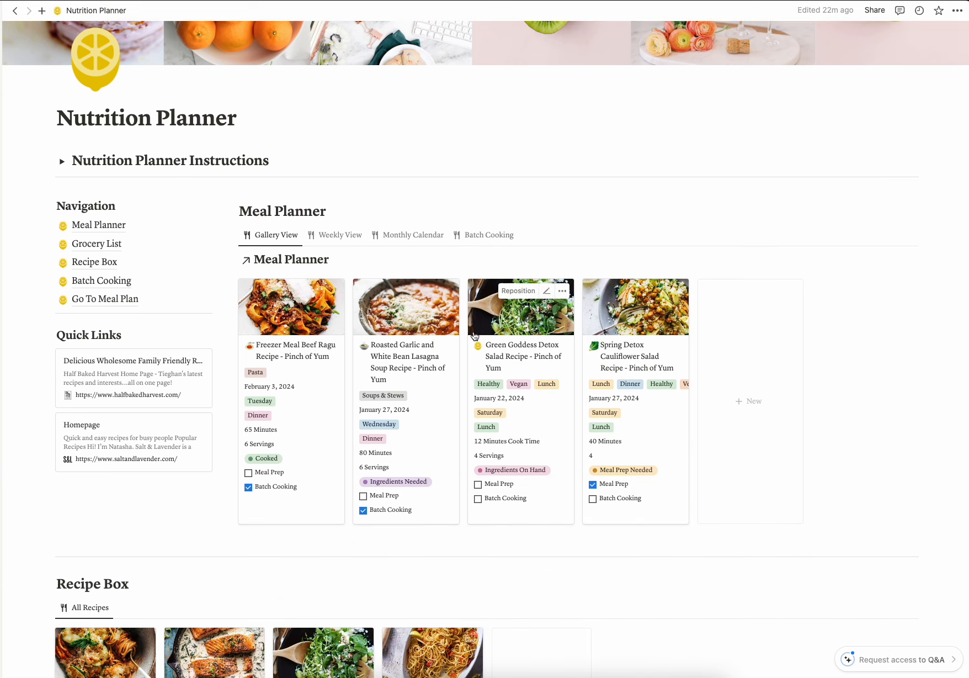
{"action": "scroll", "coordinate": [474, 336], "scroll_direction": "down", "scroll_amount": 4}
{"action": "scroll", "coordinate": [475, 335], "scroll_direction": "down", "scroll_amount": 10}
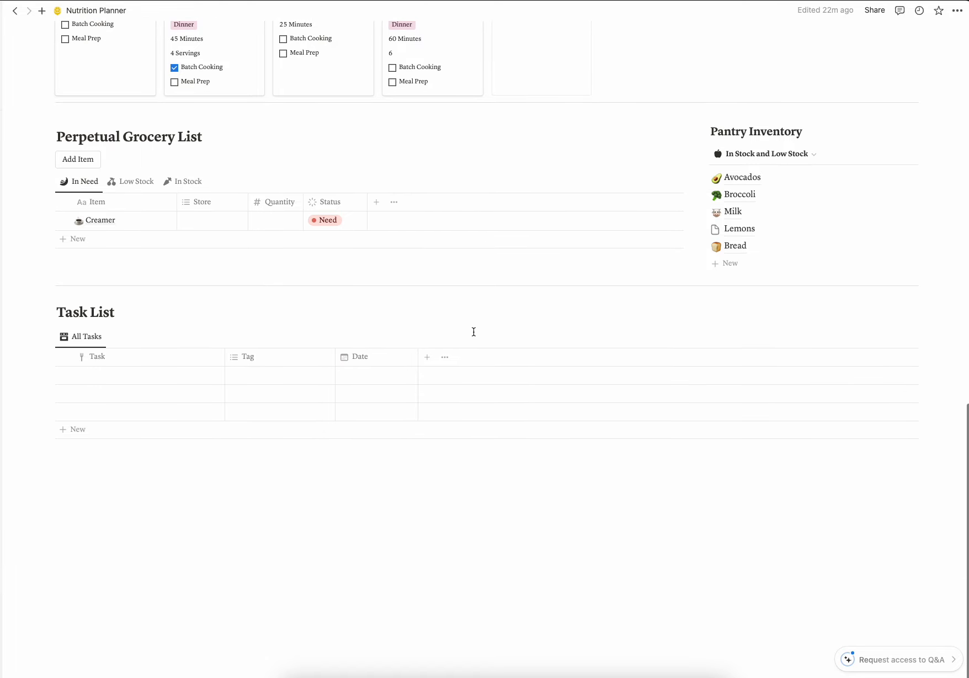
{"action": "scroll", "coordinate": [474, 336], "scroll_direction": "up", "scroll_amount": 11}
{"action": "scroll", "coordinate": [473, 335], "scroll_direction": "up", "scroll_amount": 8}
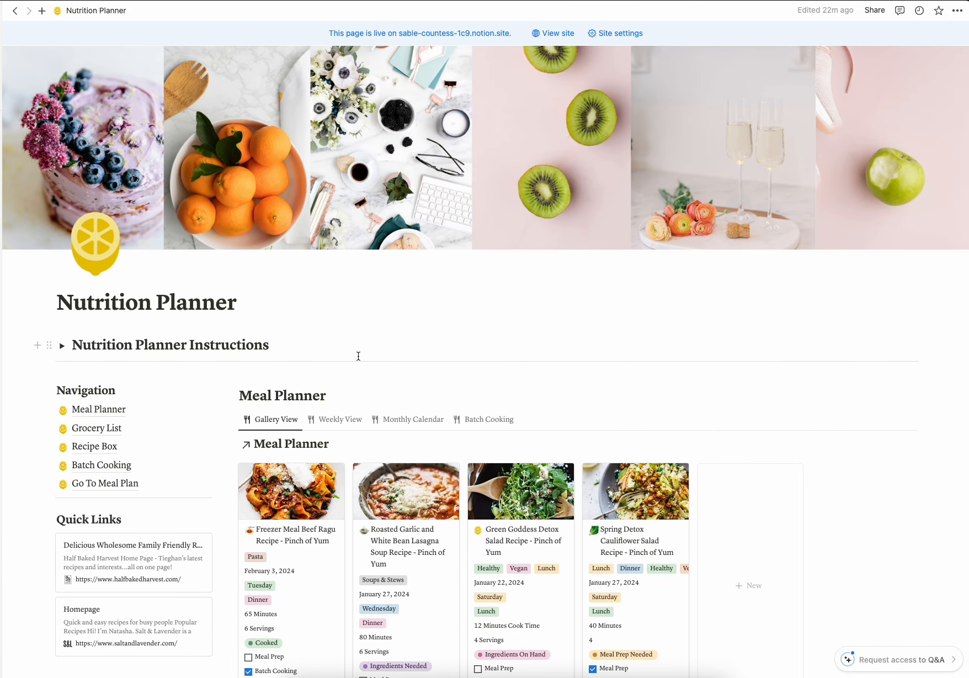
{"action": "scroll", "coordinate": [359, 356], "scroll_direction": "down", "scroll_amount": 5}
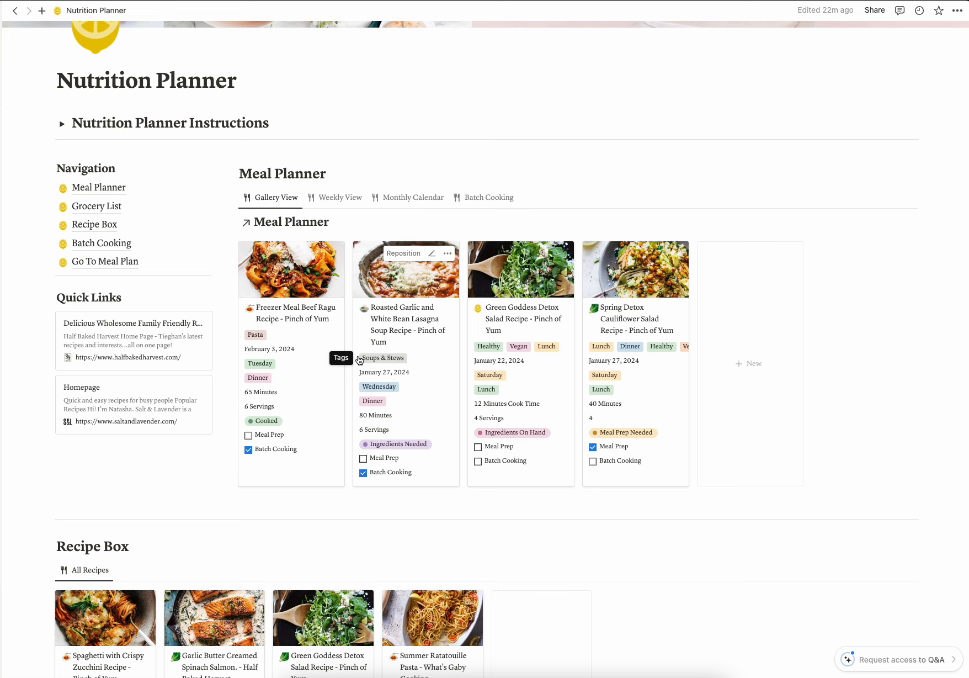
{"action": "scroll", "coordinate": [359, 360], "scroll_direction": "up", "scroll_amount": 5}
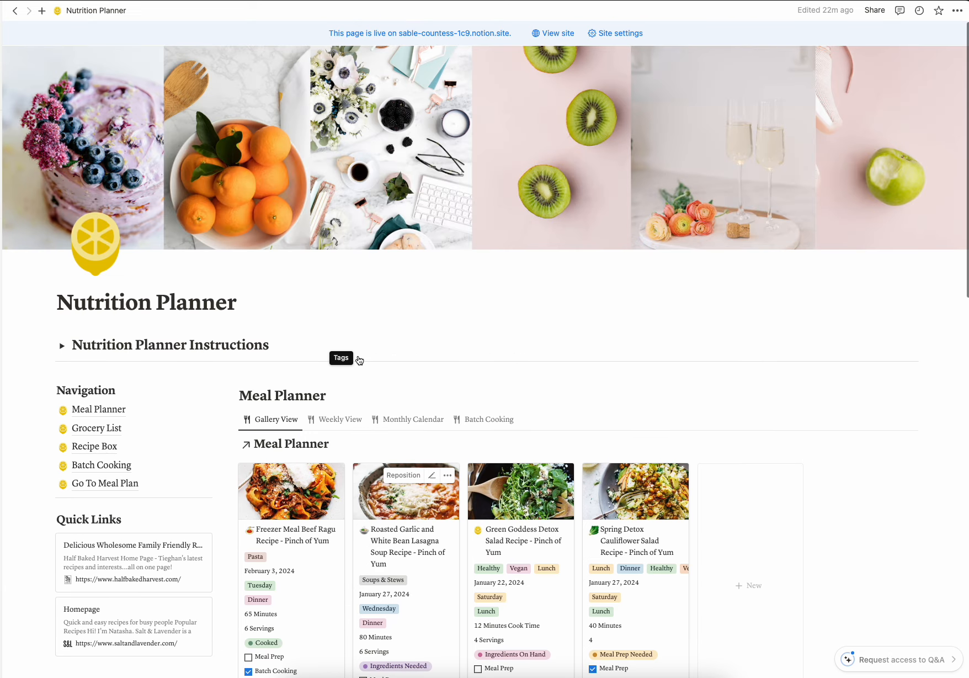